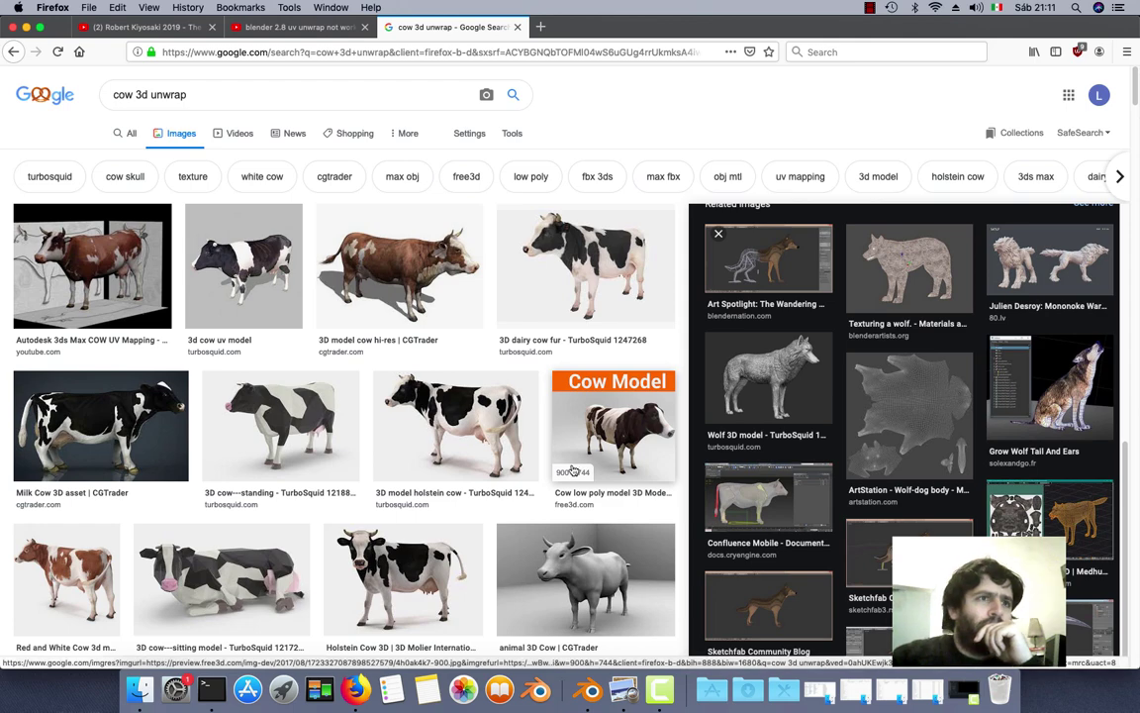
- Preview the 'Textures and Samplers in Metal' cow-and-UV-layout image result in Firefox
scroll(574, 470, "down", 5)
scroll(572, 470, "down", 10)
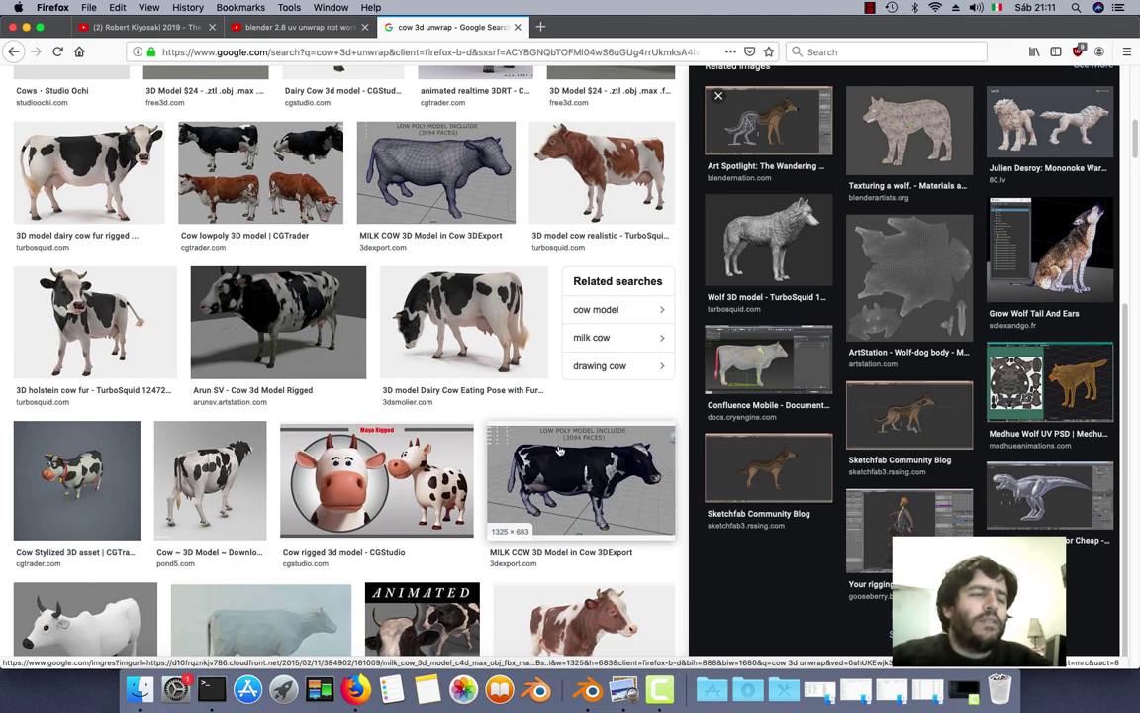
scroll(563, 453, "up", 10)
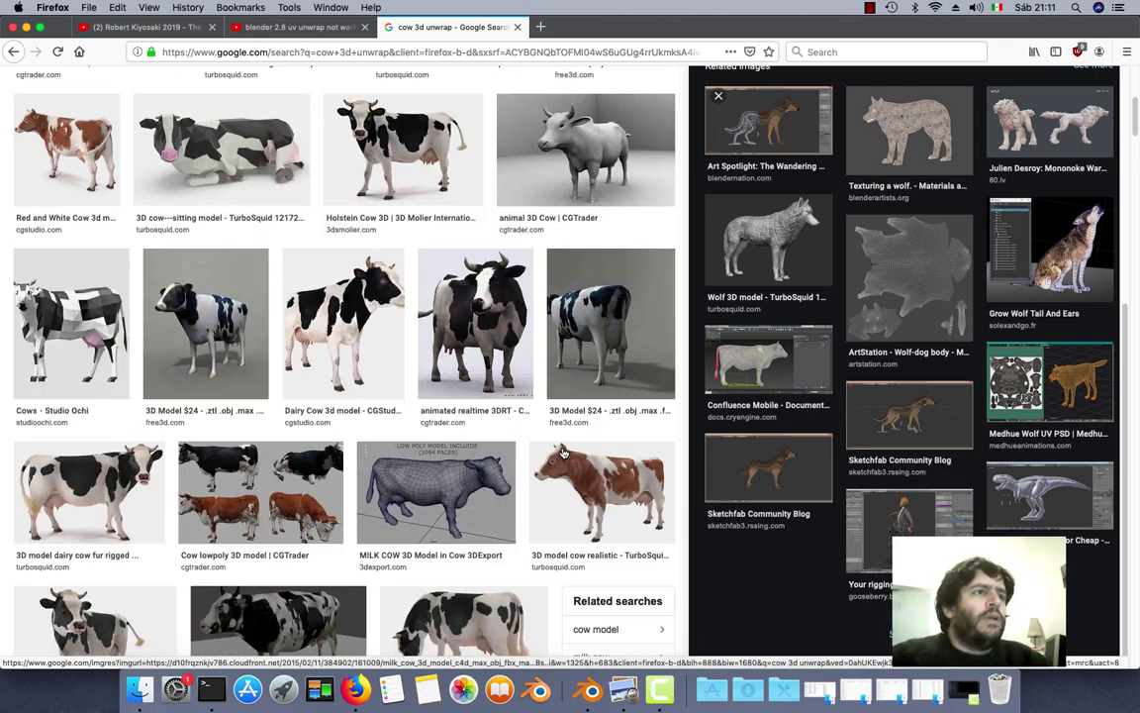
scroll(562, 454, "up", 5)
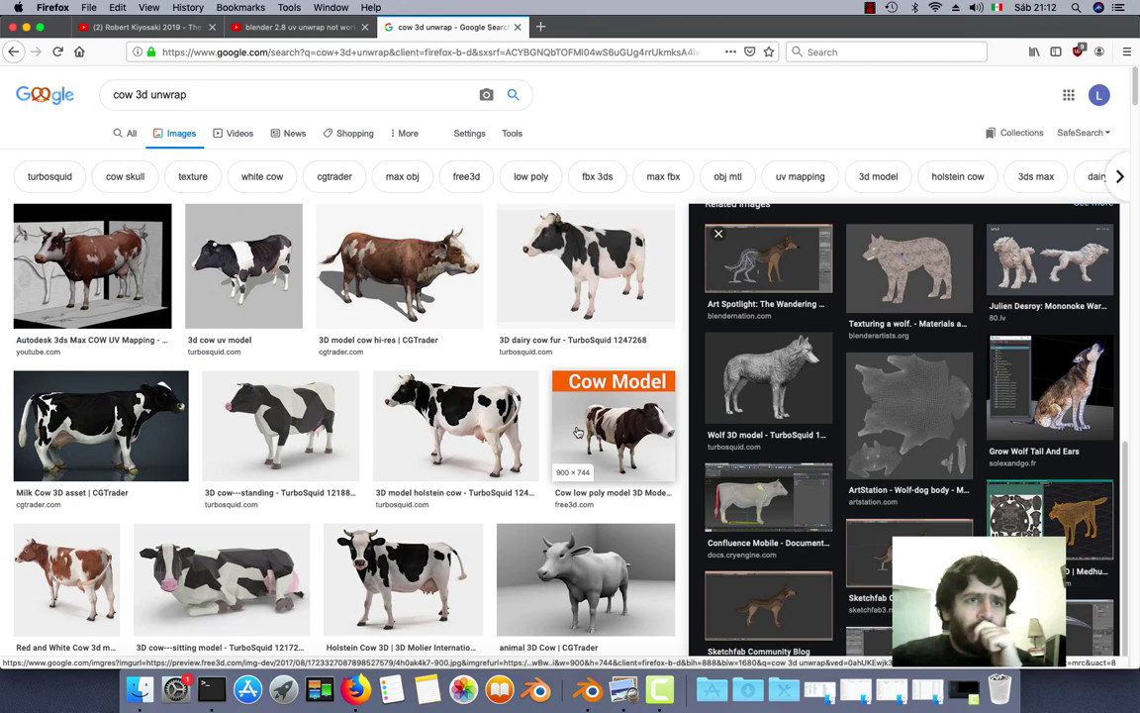
scroll(578, 432, "down", 6)
scroll(574, 429, "down", 3)
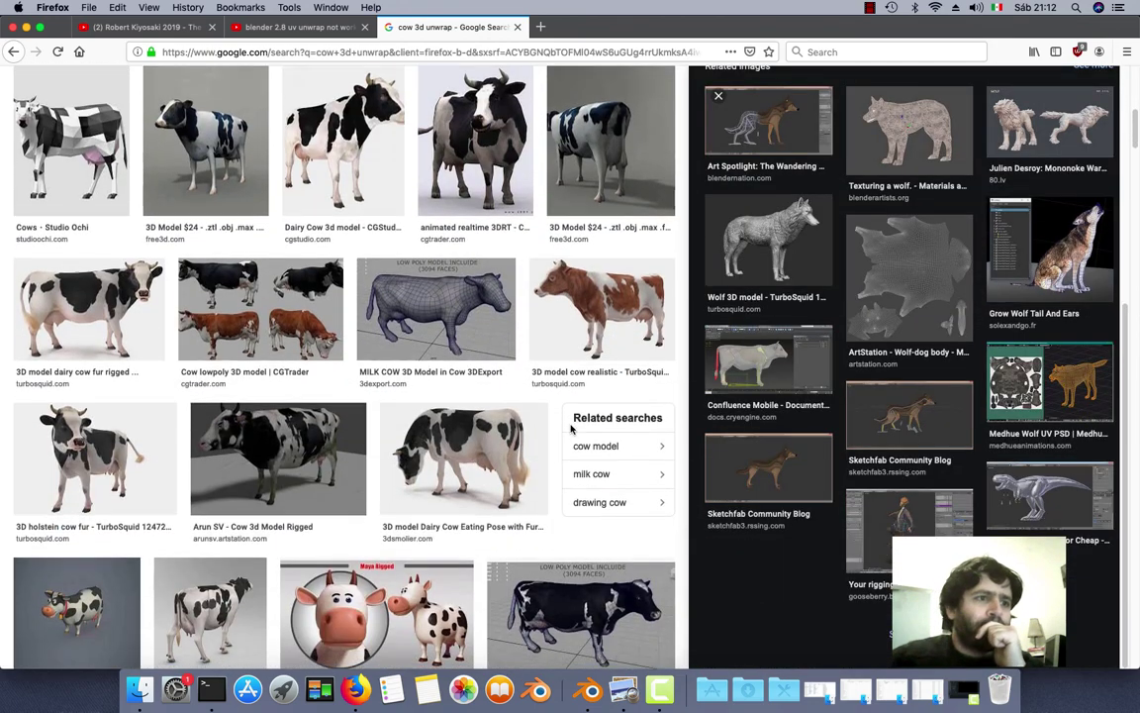
scroll(572, 428, "down", 5)
scroll(574, 431, "down", 3)
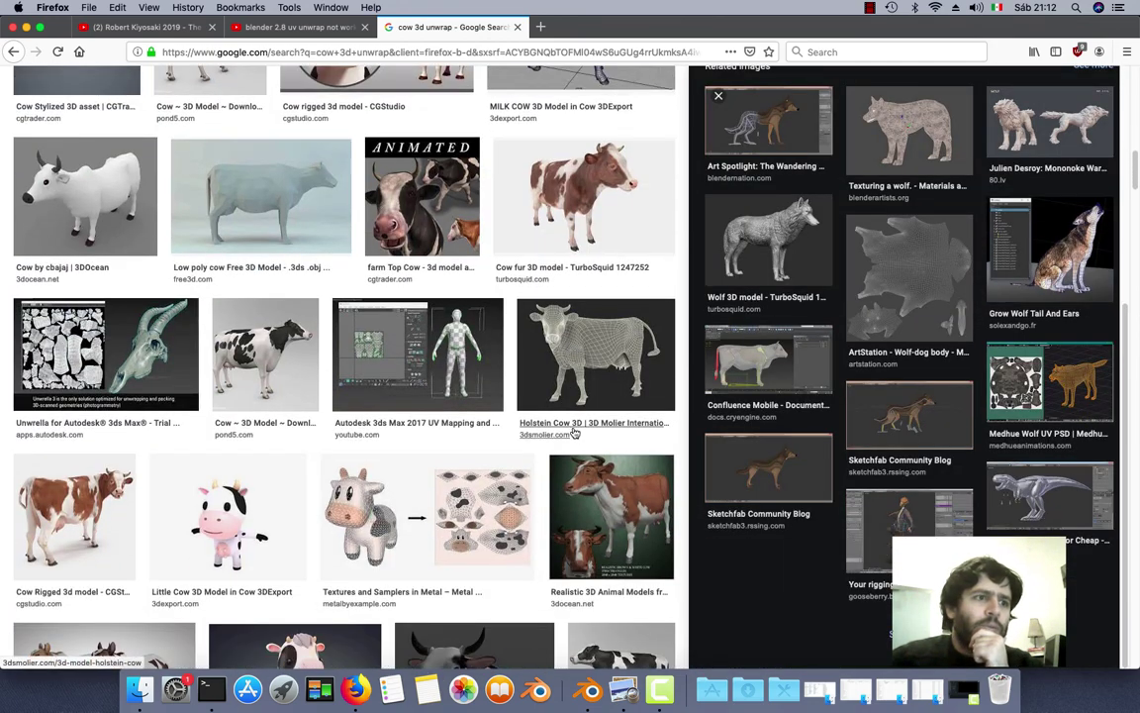
scroll(574, 433, "down", 3)
left_click(425, 342)
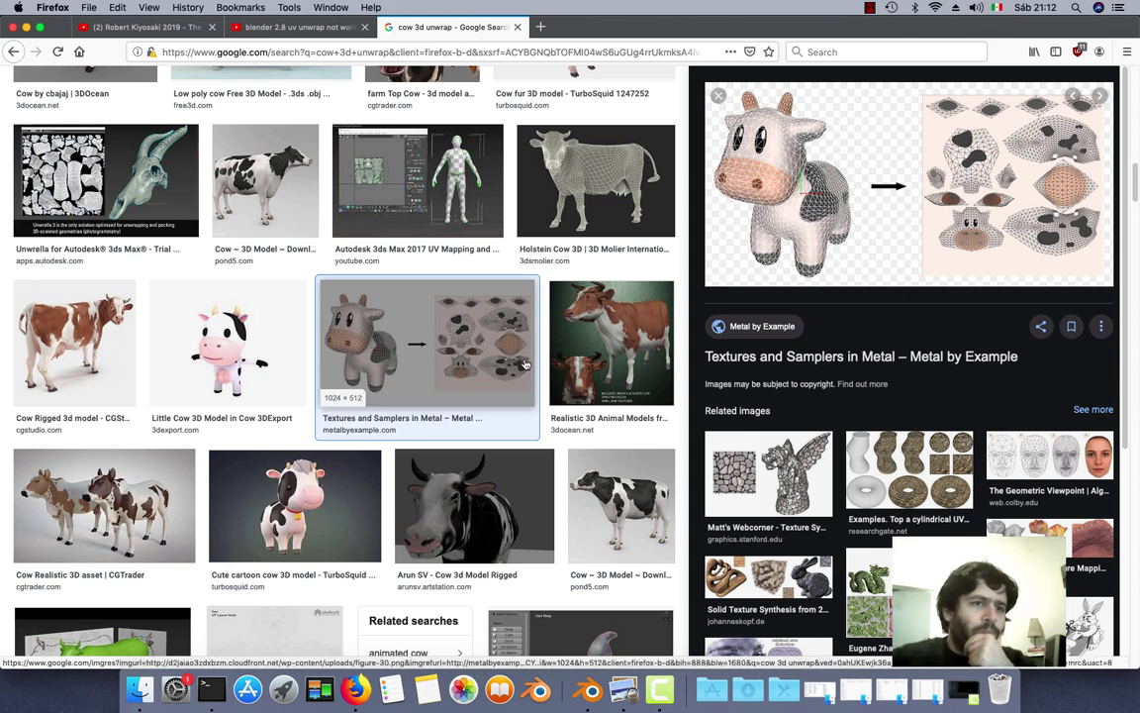
- Browse further image results, then bring Blender's UV Editing workspace to the front
scroll(524, 365, "down", 5)
scroll(524, 364, "down", 6)
scroll(524, 364, "down", 3)
scroll(523, 364, "down", 3)
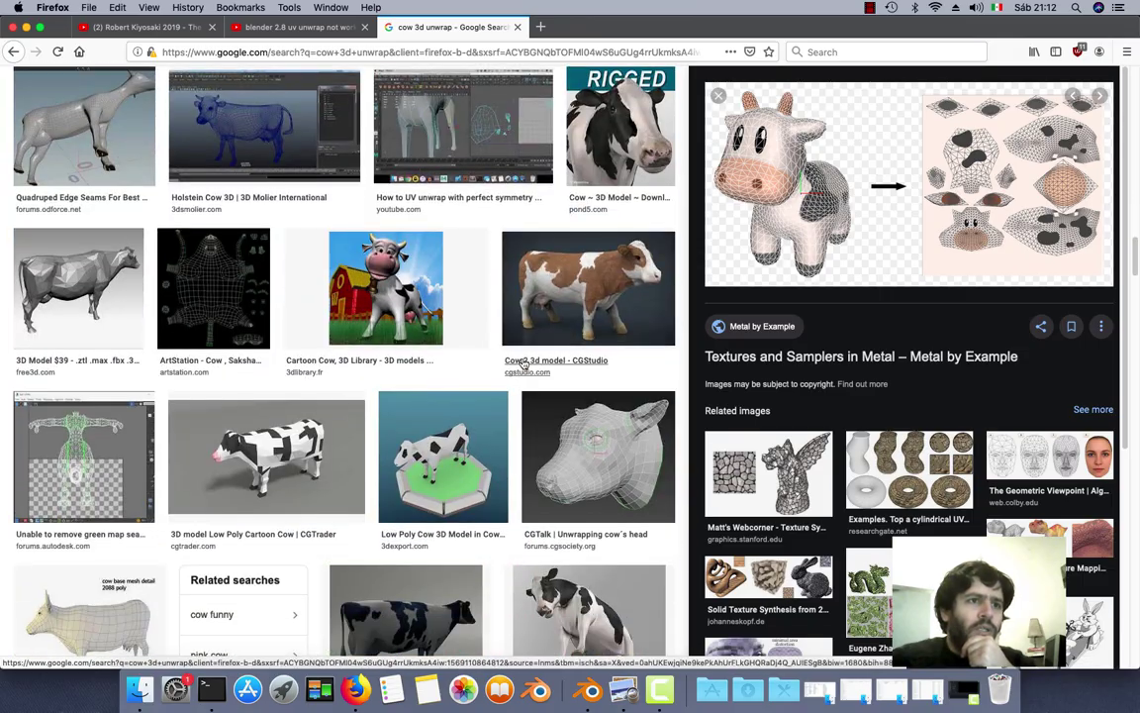
scroll(524, 364, "down", 4)
scroll(524, 365, "down", 5)
scroll(523, 364, "down", 4)
scroll(524, 365, "down", 4)
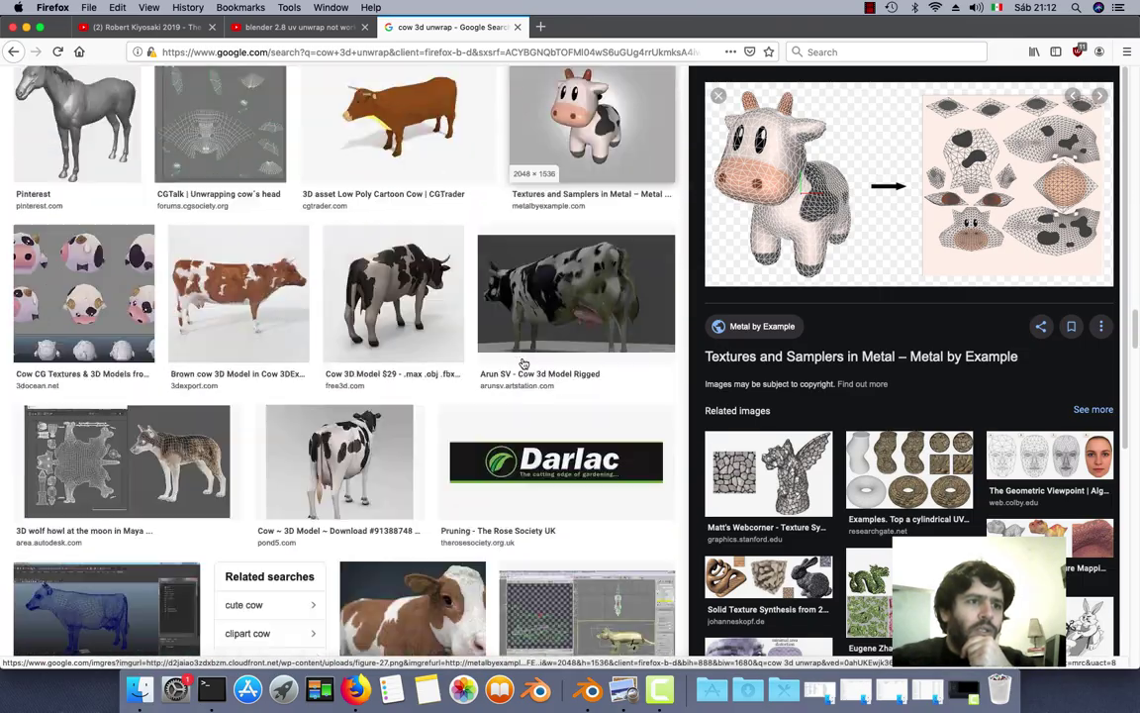
scroll(523, 364, "down", 5)
scroll(523, 365, "down", 6)
scroll(524, 364, "down", 5)
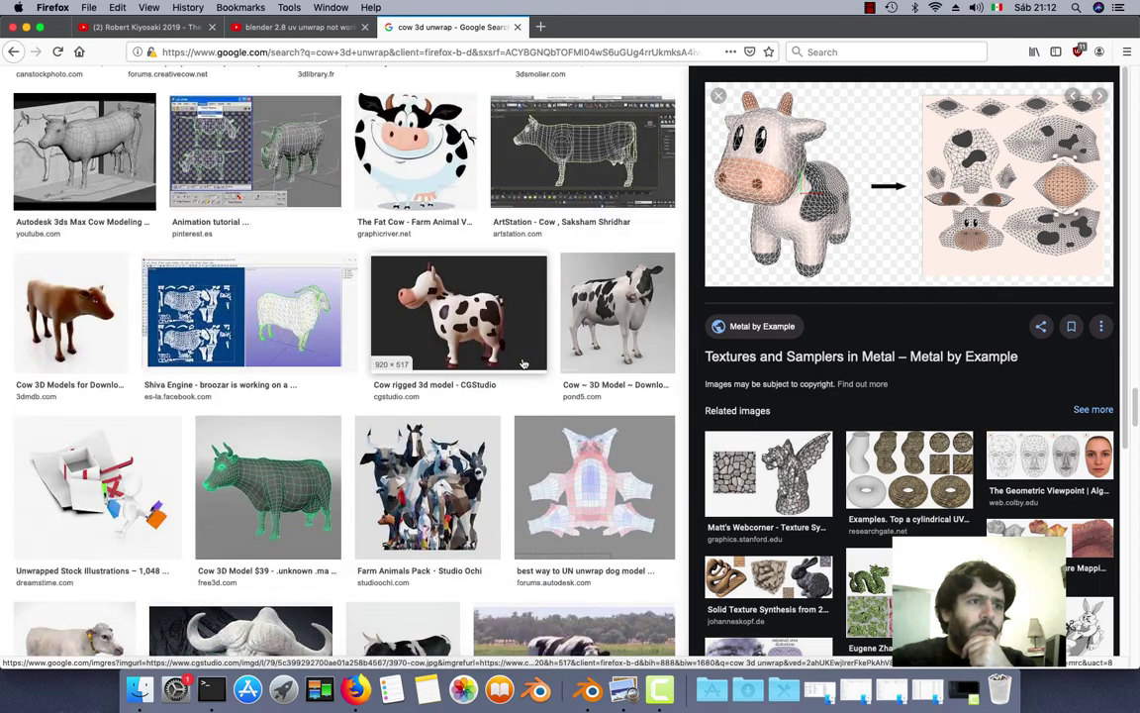
scroll(524, 364, "down", 5)
scroll(523, 364, "down", 3)
scroll(523, 364, "down", 2)
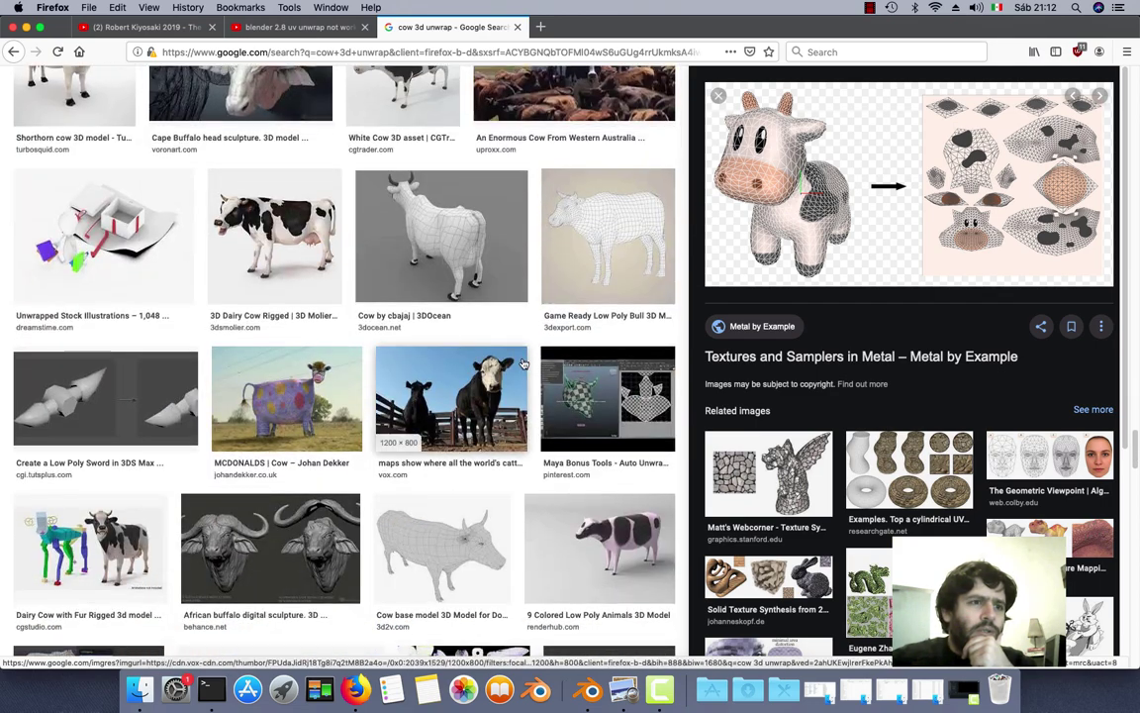
scroll(523, 364, "down", 4)
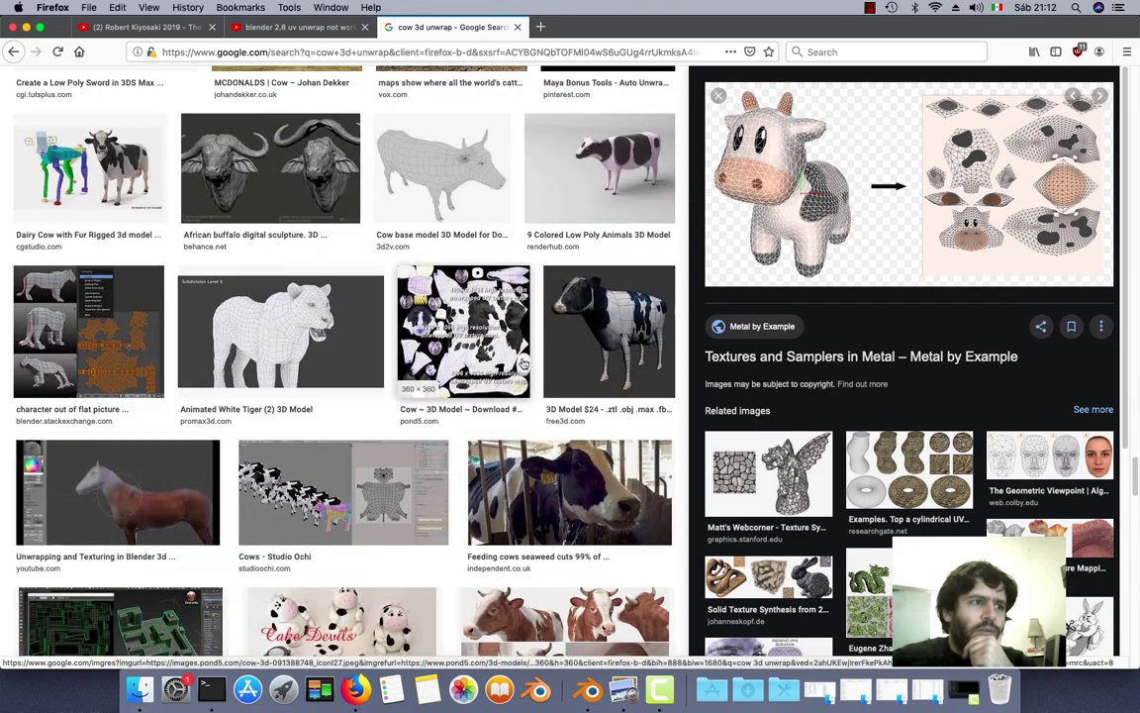
scroll(523, 365, "down", 3)
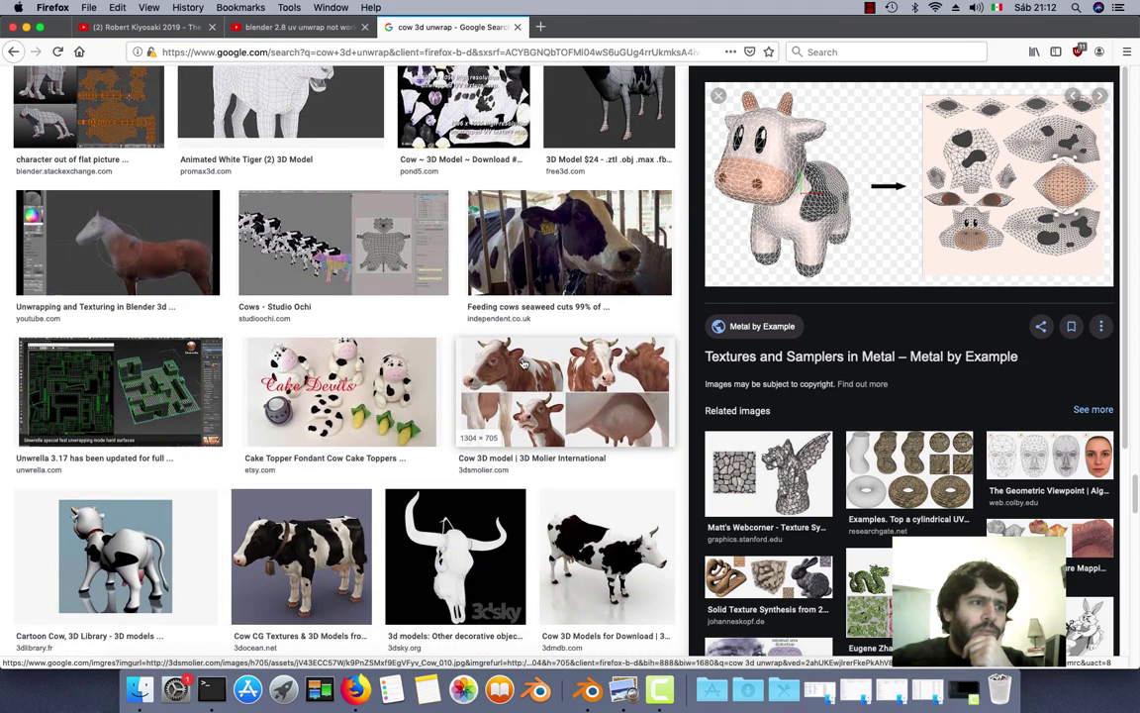
scroll(524, 365, "down", 2)
scroll(524, 365, "down", 3)
scroll(524, 365, "down", 3)
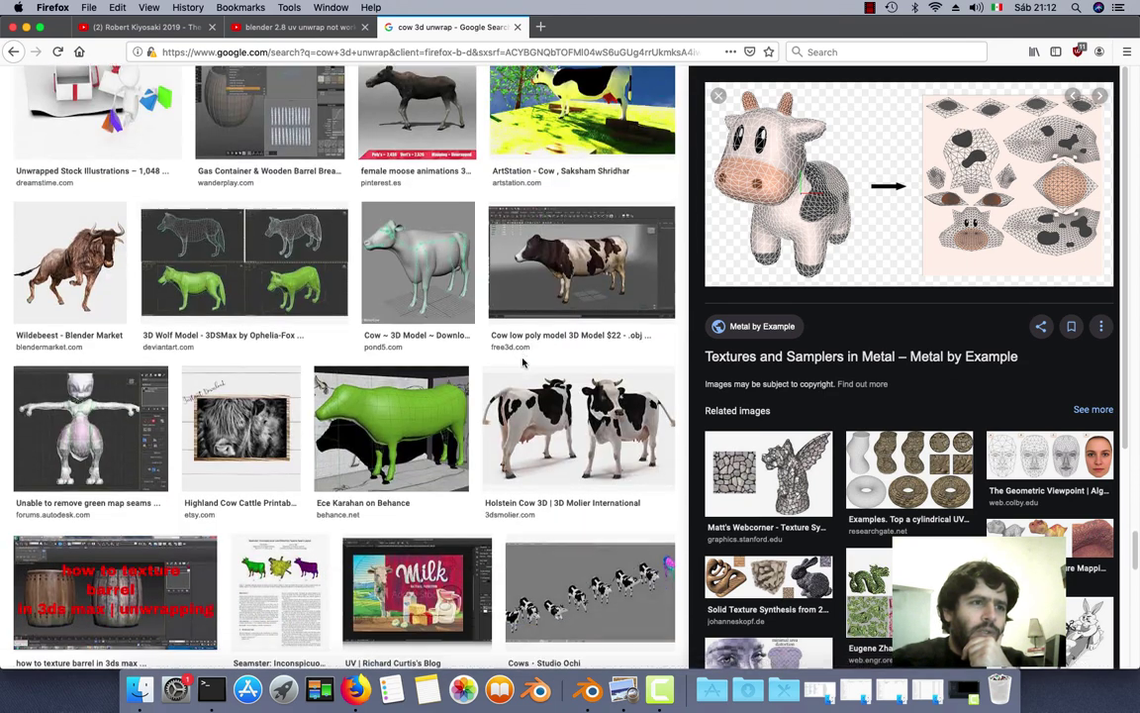
scroll(523, 364, "down", 4)
scroll(524, 364, "down", 3)
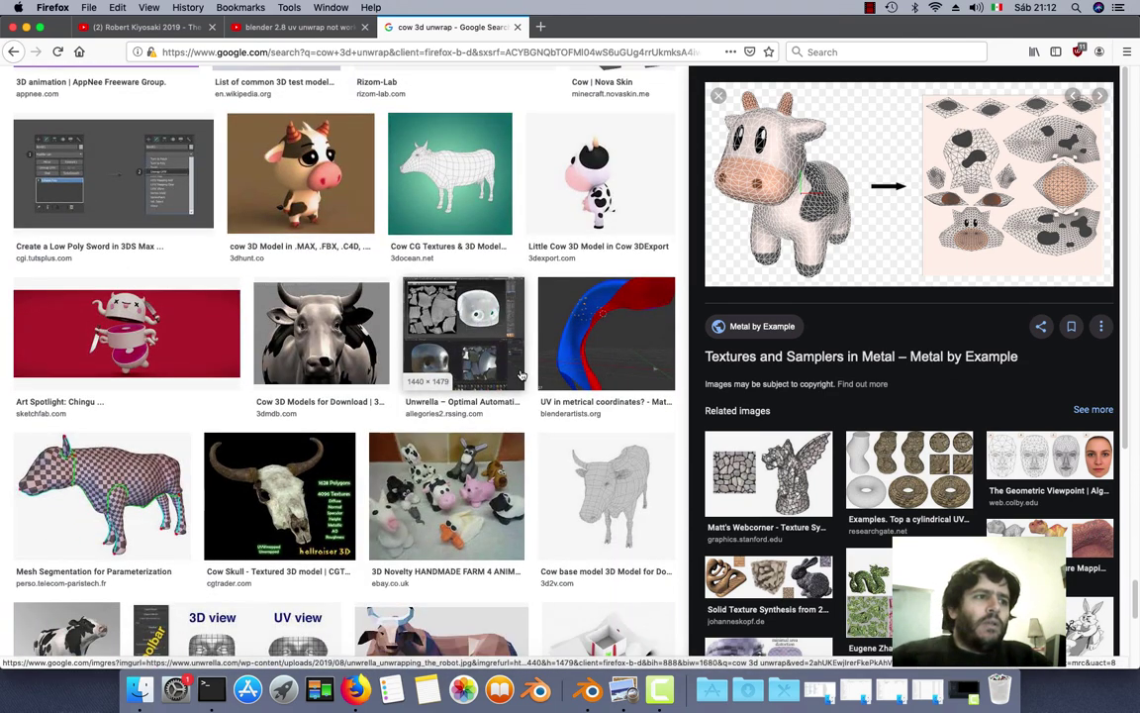
scroll(522, 374, "down", 5)
scroll(522, 374, "down", 3)
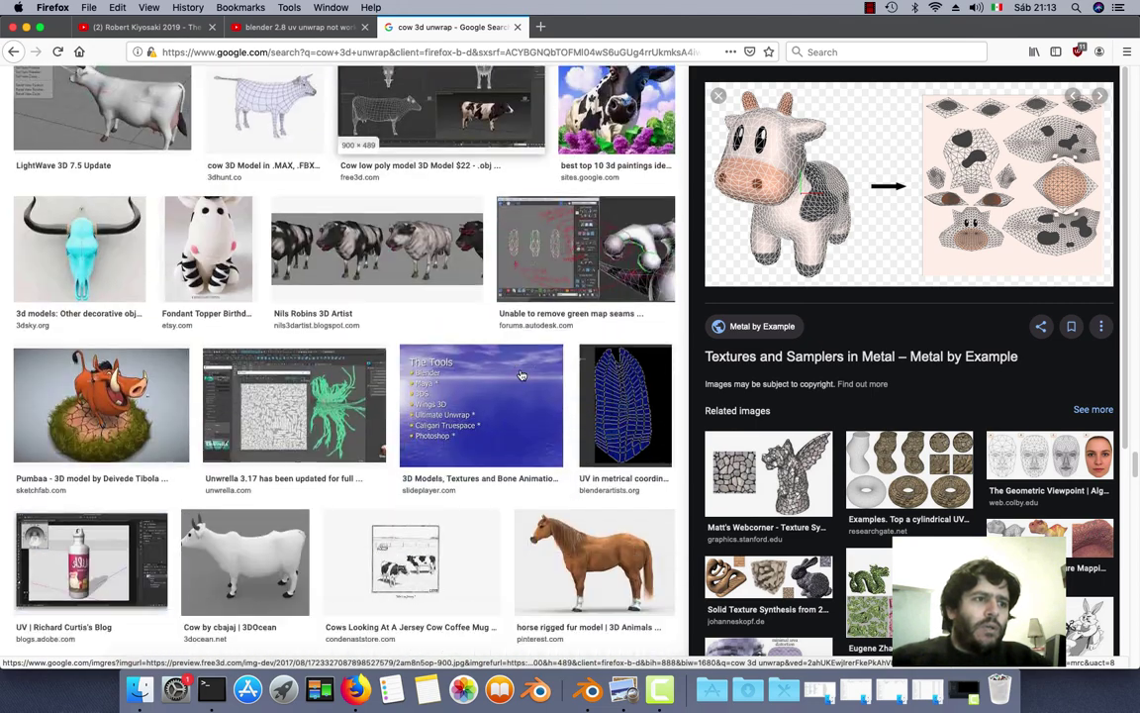
scroll(522, 376, "down", 2)
scroll(522, 396, "down", 4)
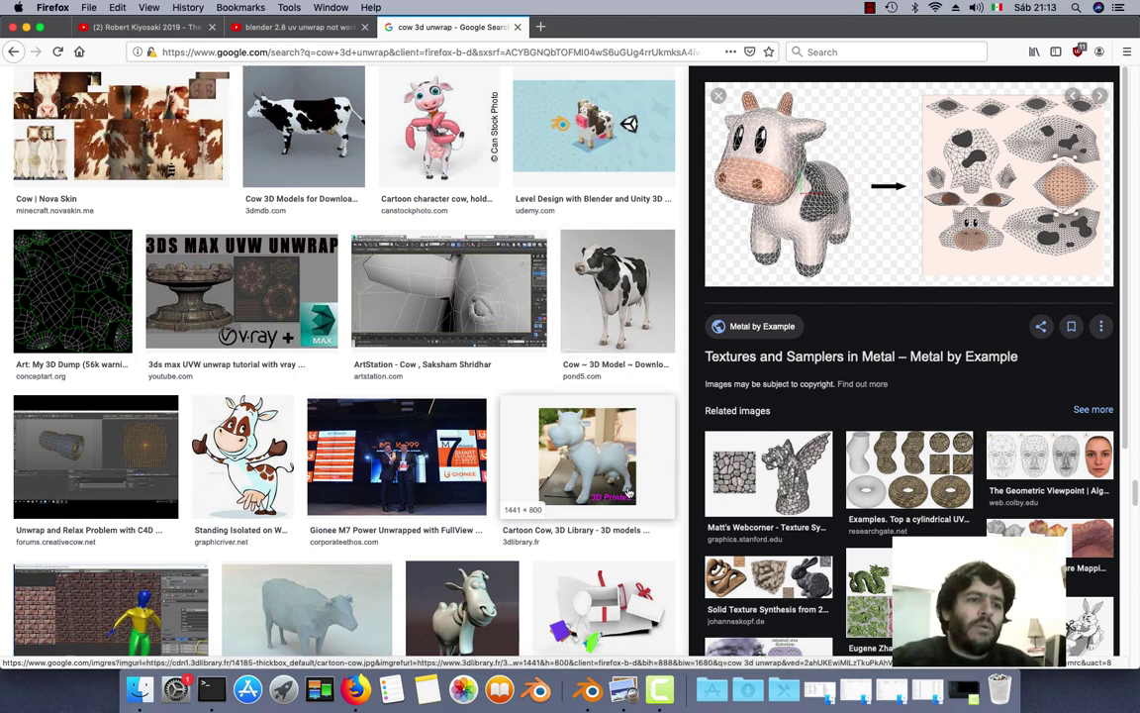
left_click(587, 685)
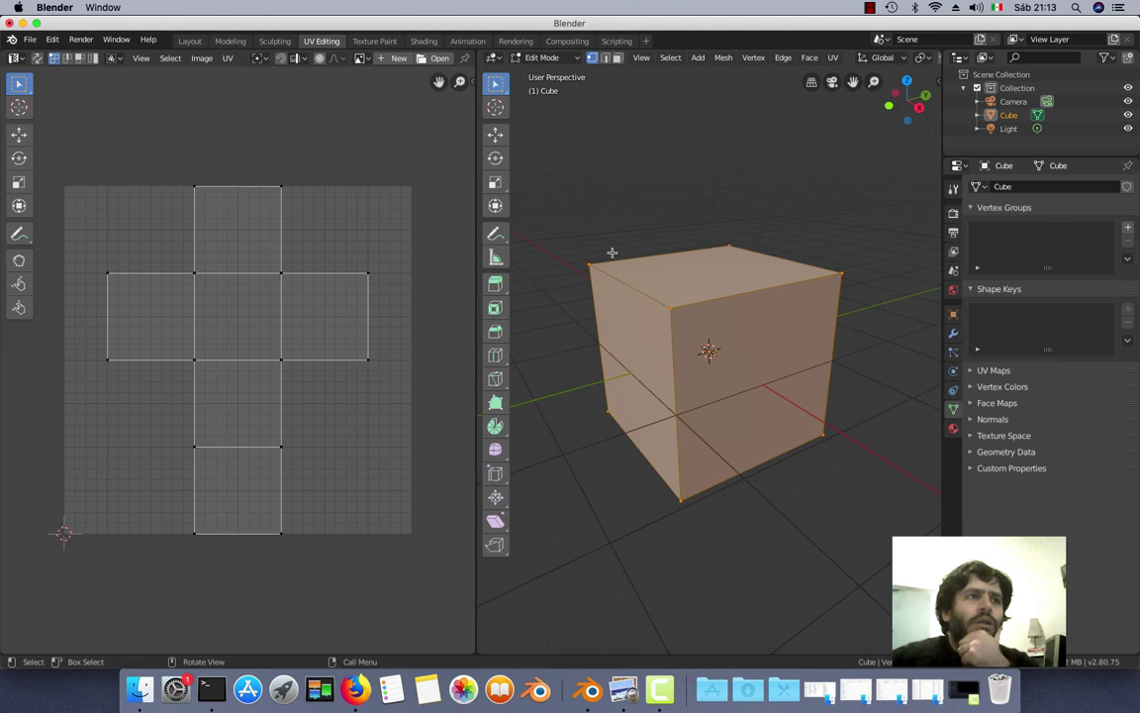
left_click(230, 42)
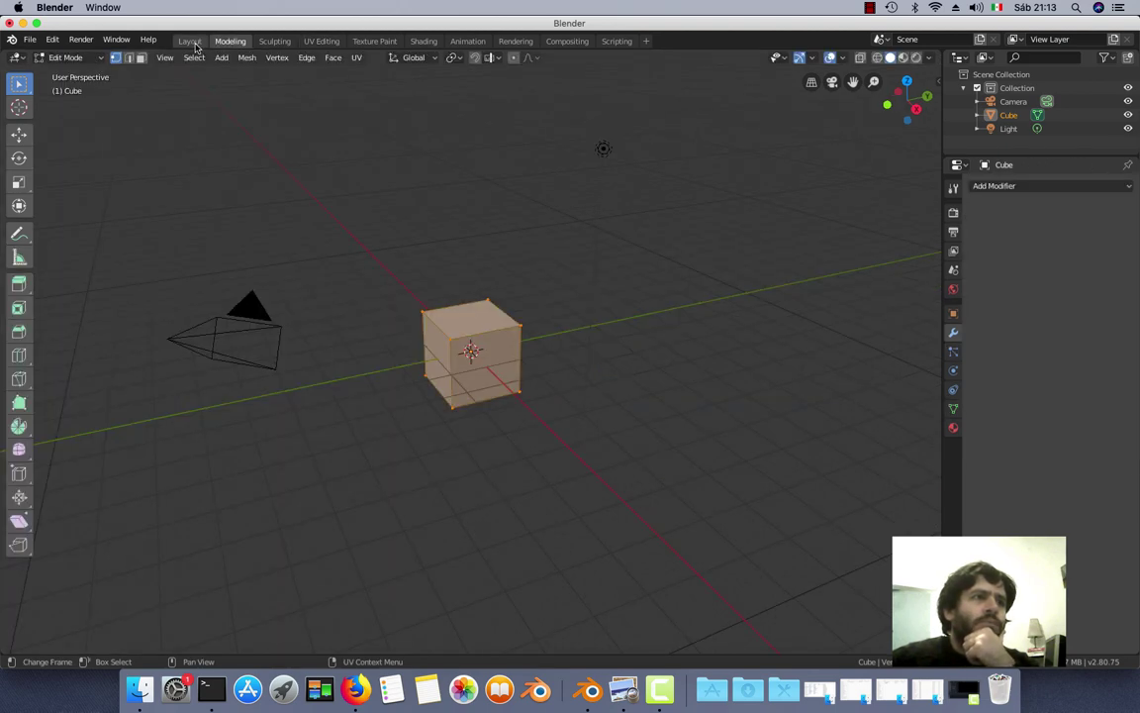
left_click(189, 42)
scroll(468, 326, "up", 2)
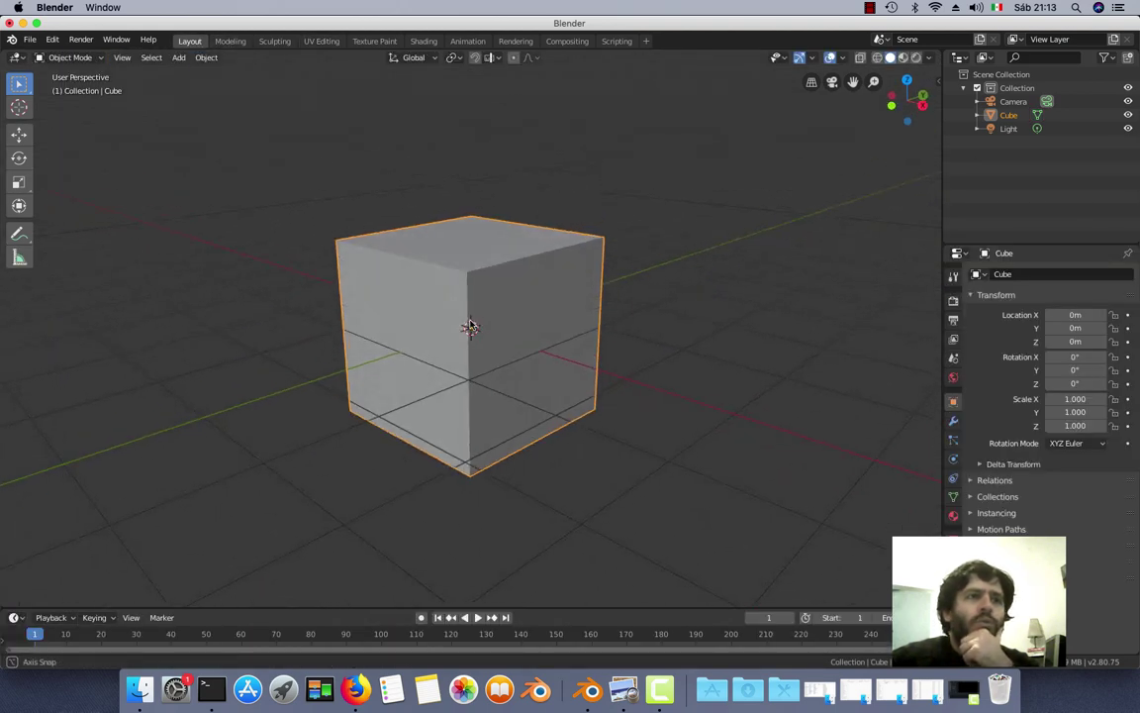
scroll(468, 327, "down", 4)
scroll(468, 327, "down", 2)
scroll(470, 327, "up", 3)
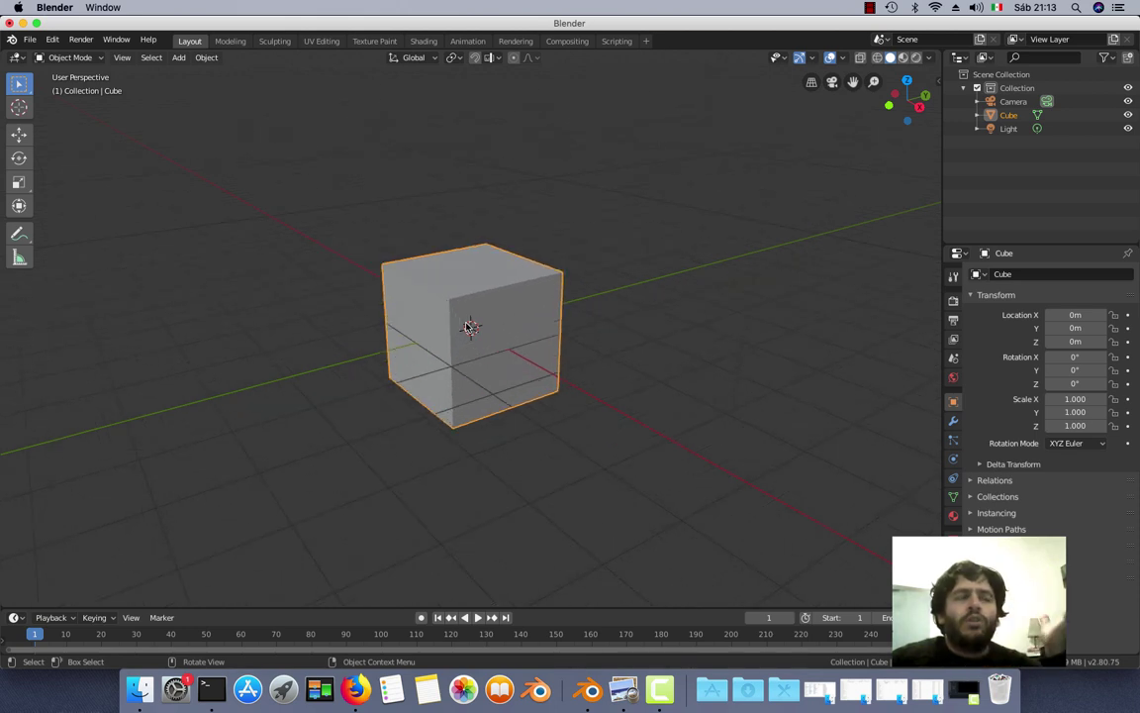
scroll(471, 327, "up", 2)
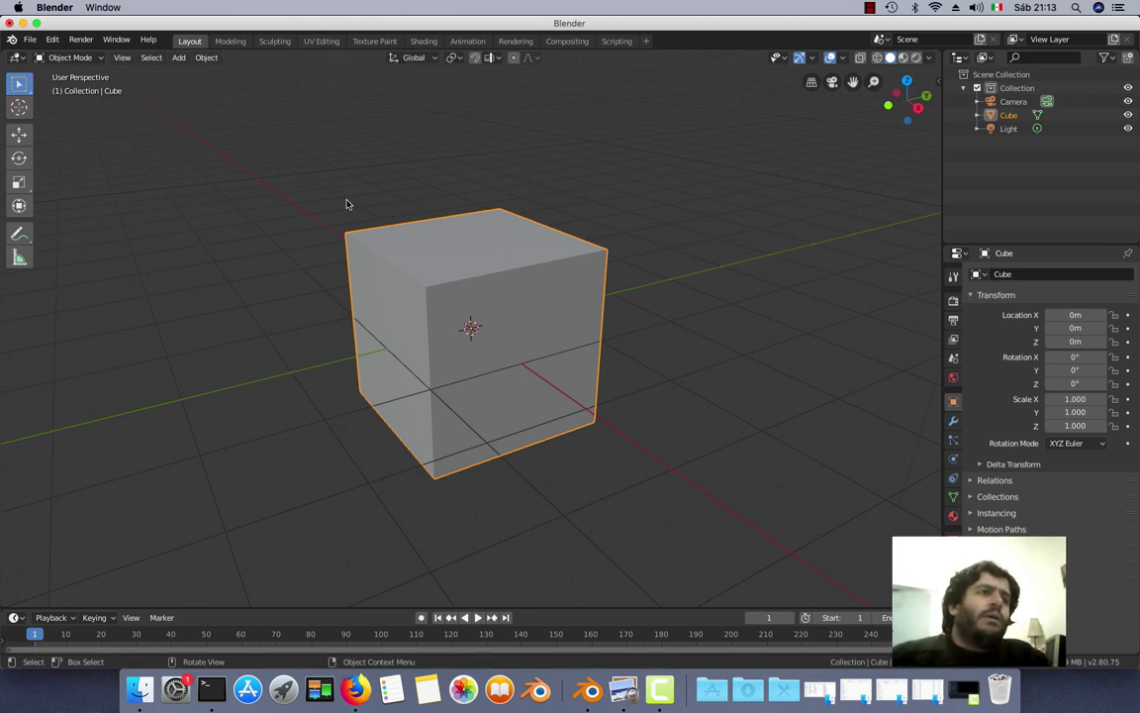
left_click(322, 42)
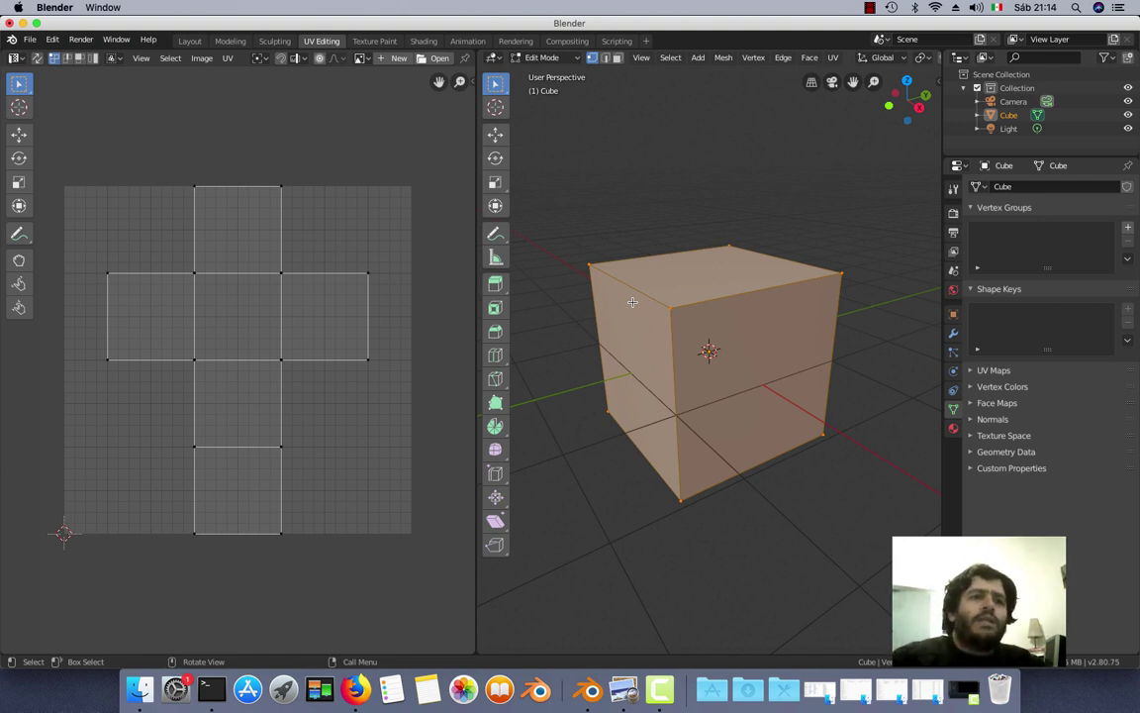
middle_click_drag(687, 318, 698, 306)
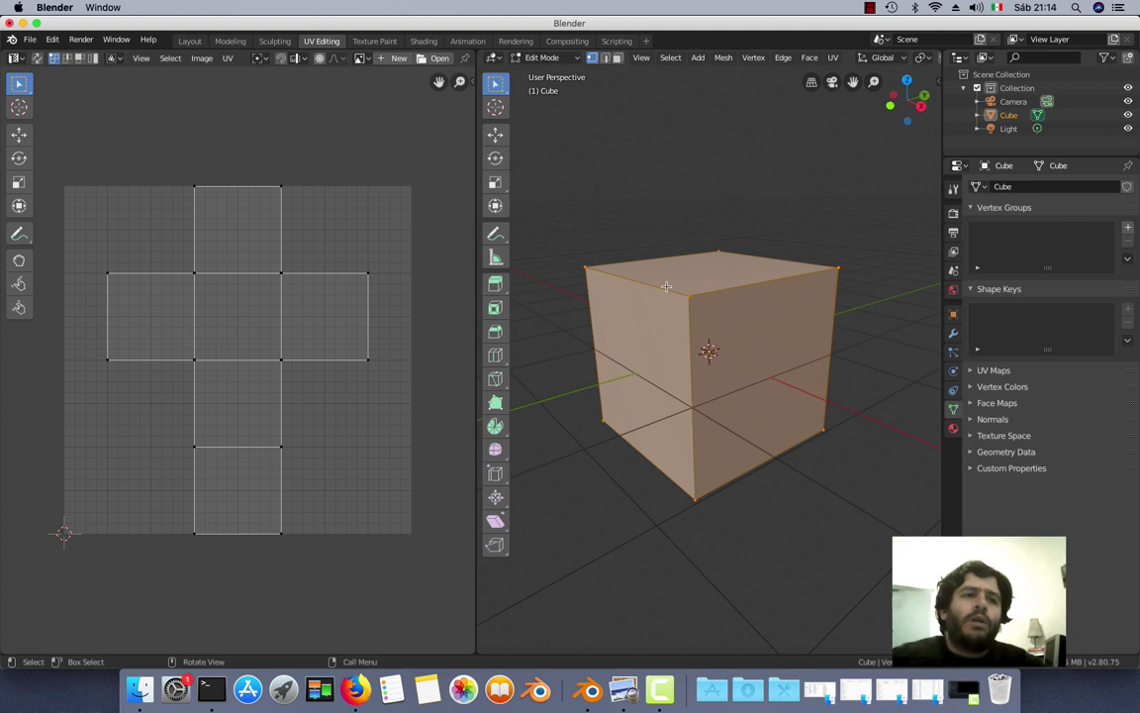
- Try moving a cube corner vertex, then select the whole cube to show its cross-shaped UVs
left_click(693, 310)
key("g")
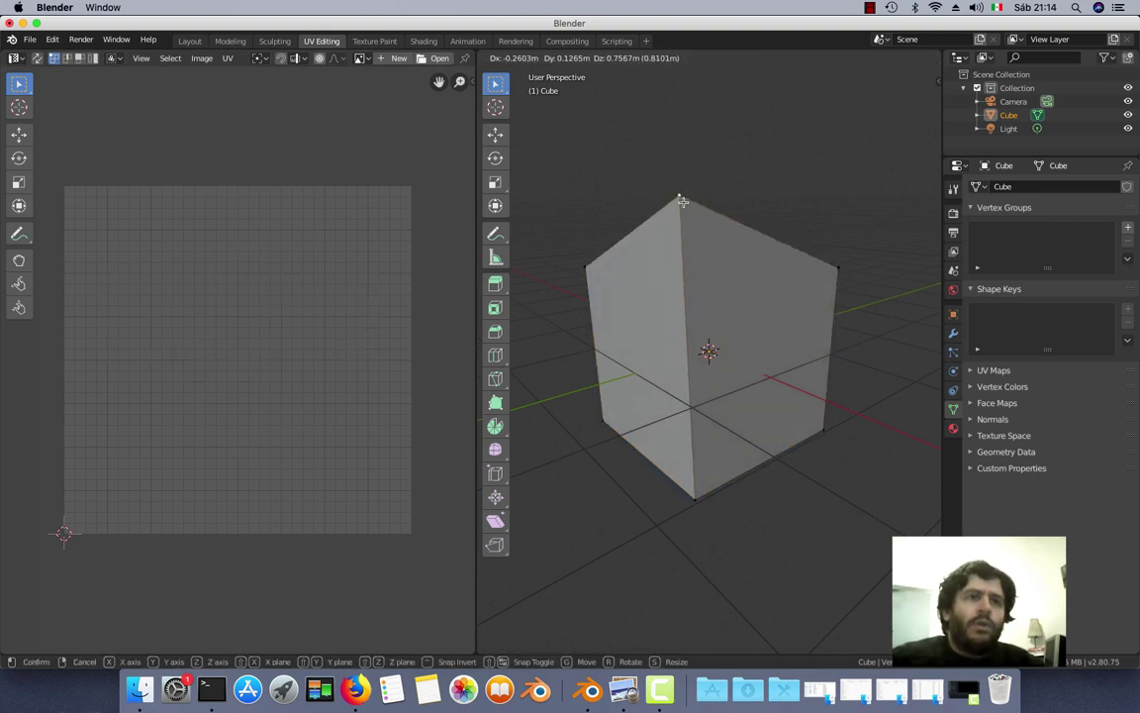
key("Escape")
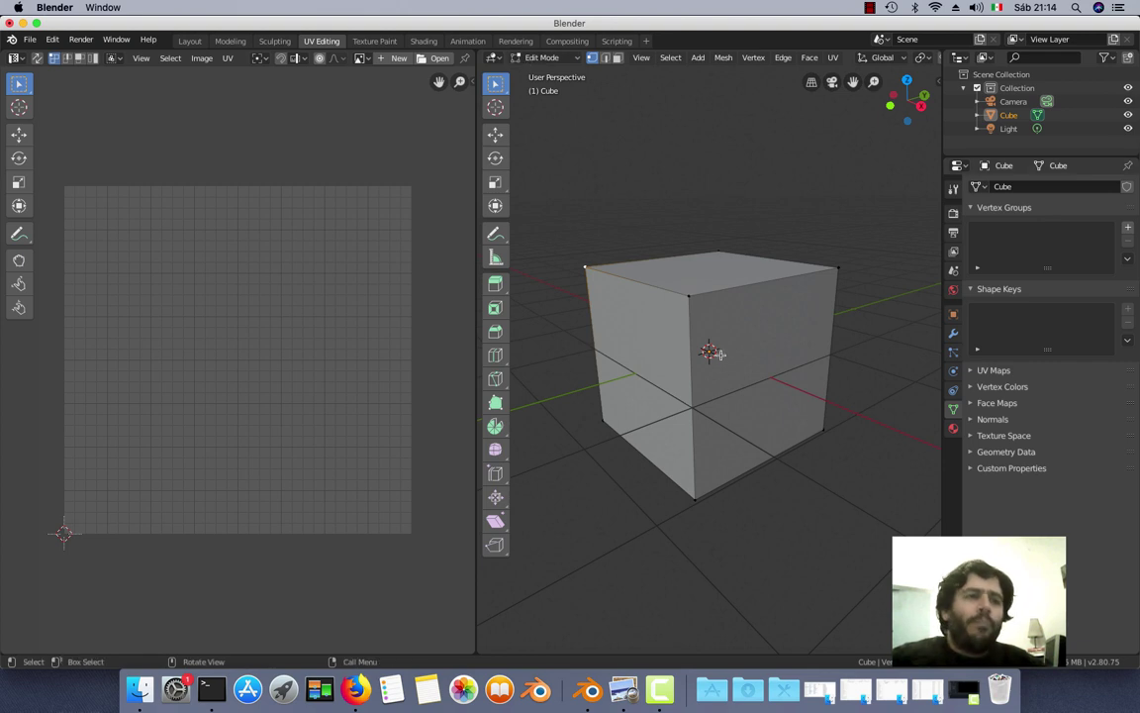
key("a")
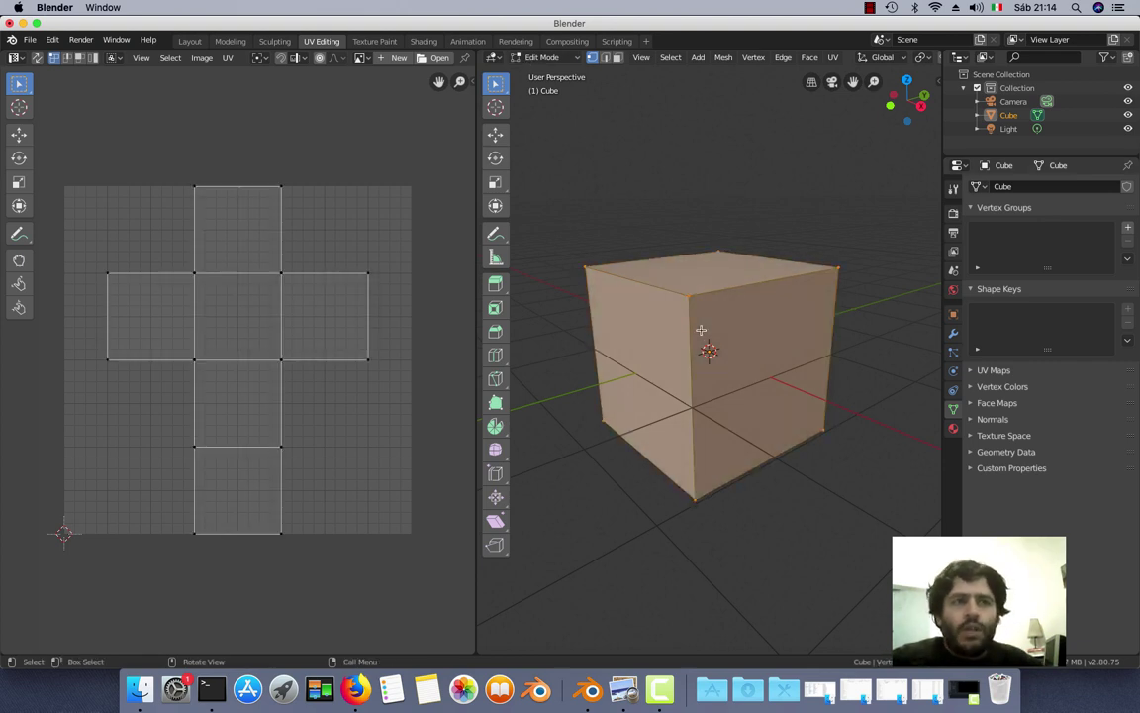
left_click(707, 212)
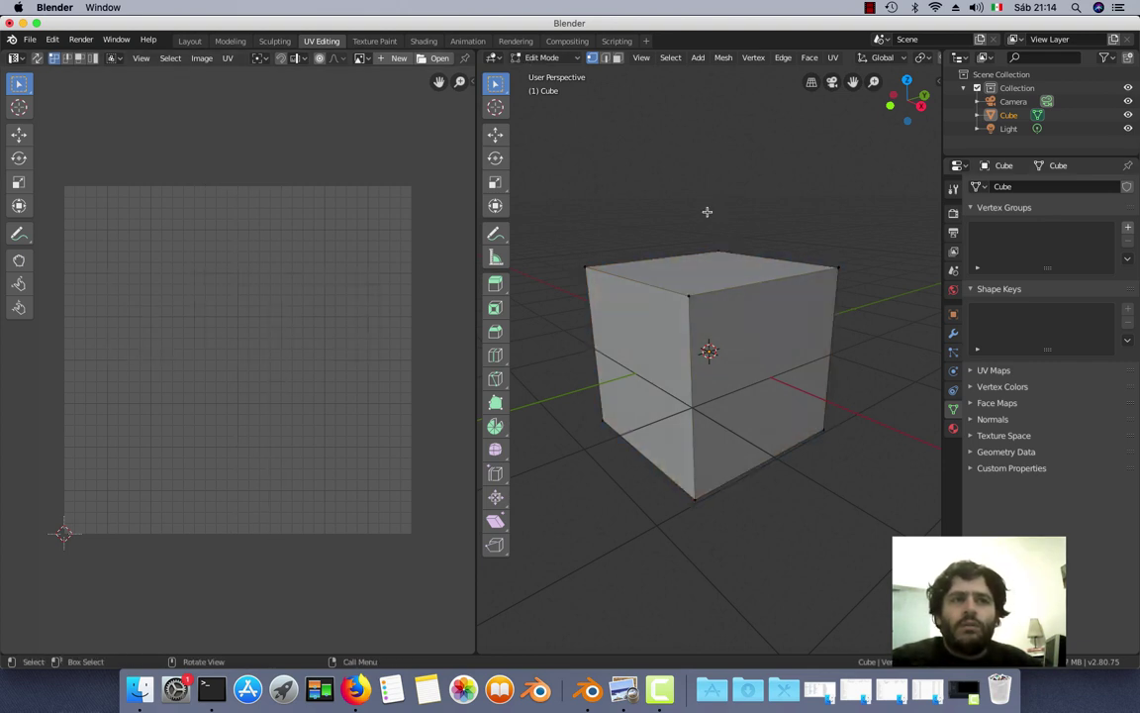
key("a")
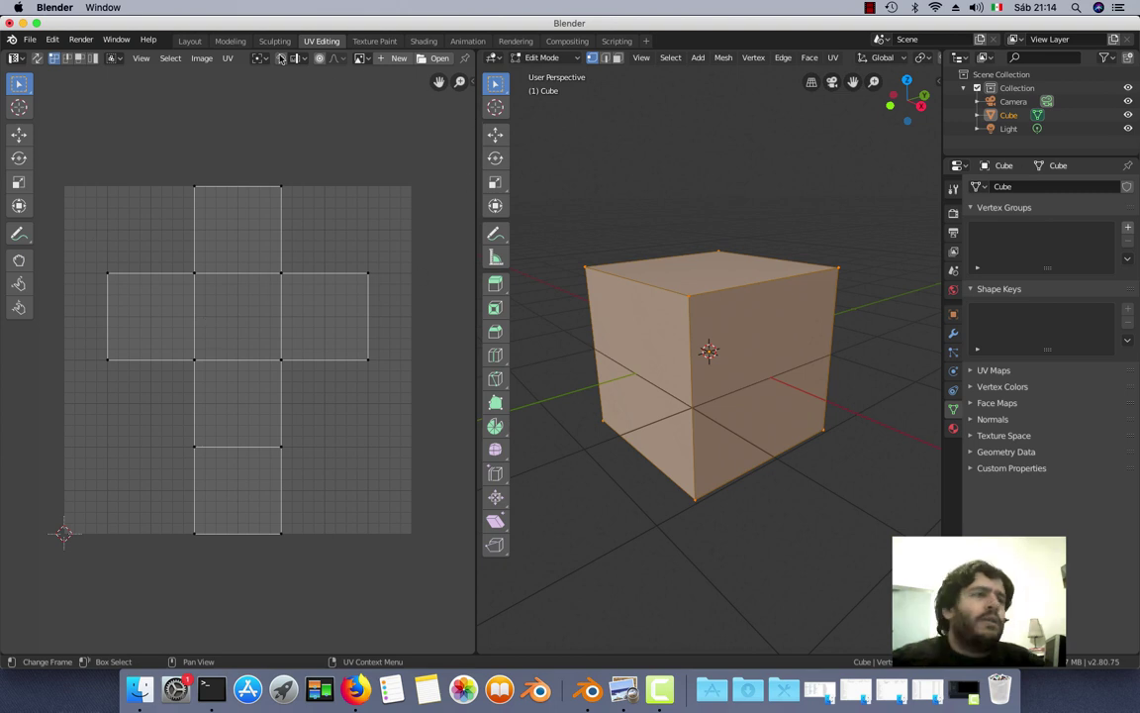
- Keep the left area as the UV Editor and zoom into the UV layout
left_click(21, 60)
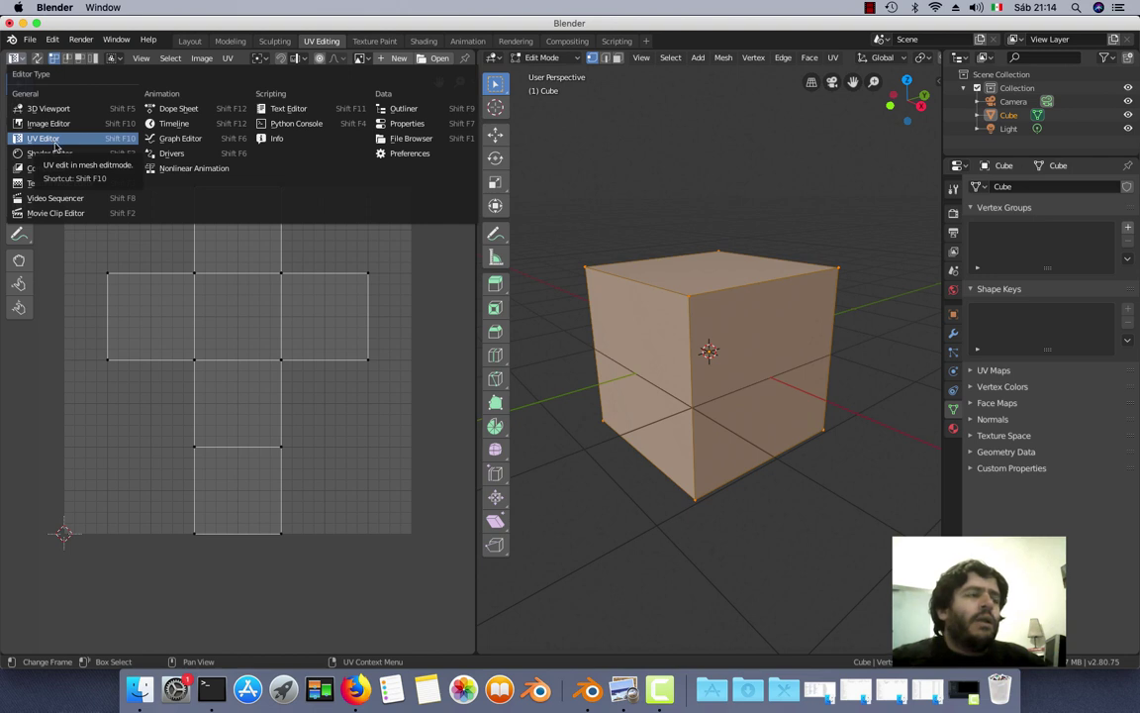
left_click(45, 139)
scroll(306, 421, "up", 2)
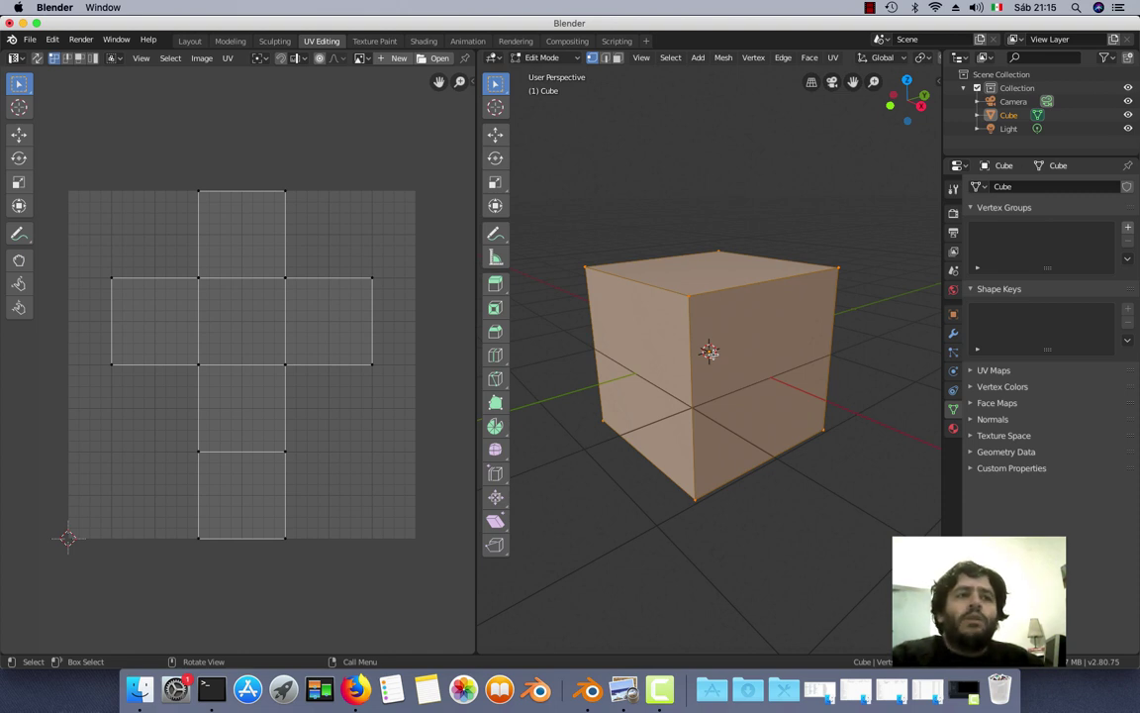
- Delete the cube and add a cylinder, raised along the Z axis
key("Tab")
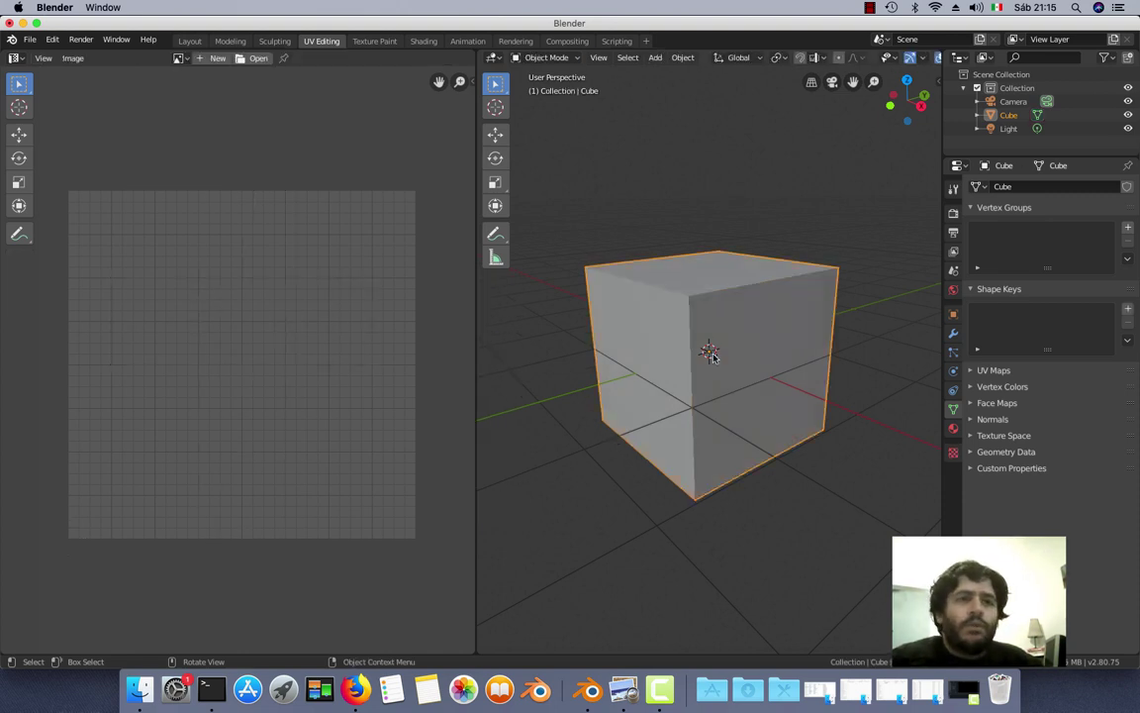
key("Delete")
key("shift+a")
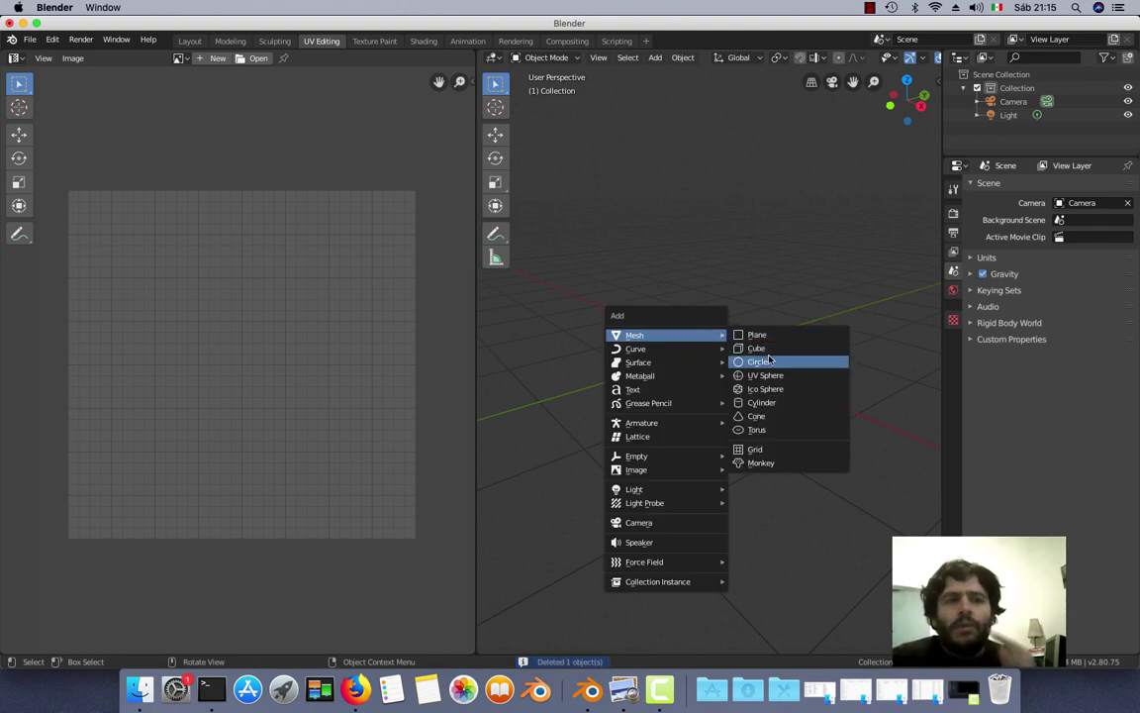
left_click(765, 408)
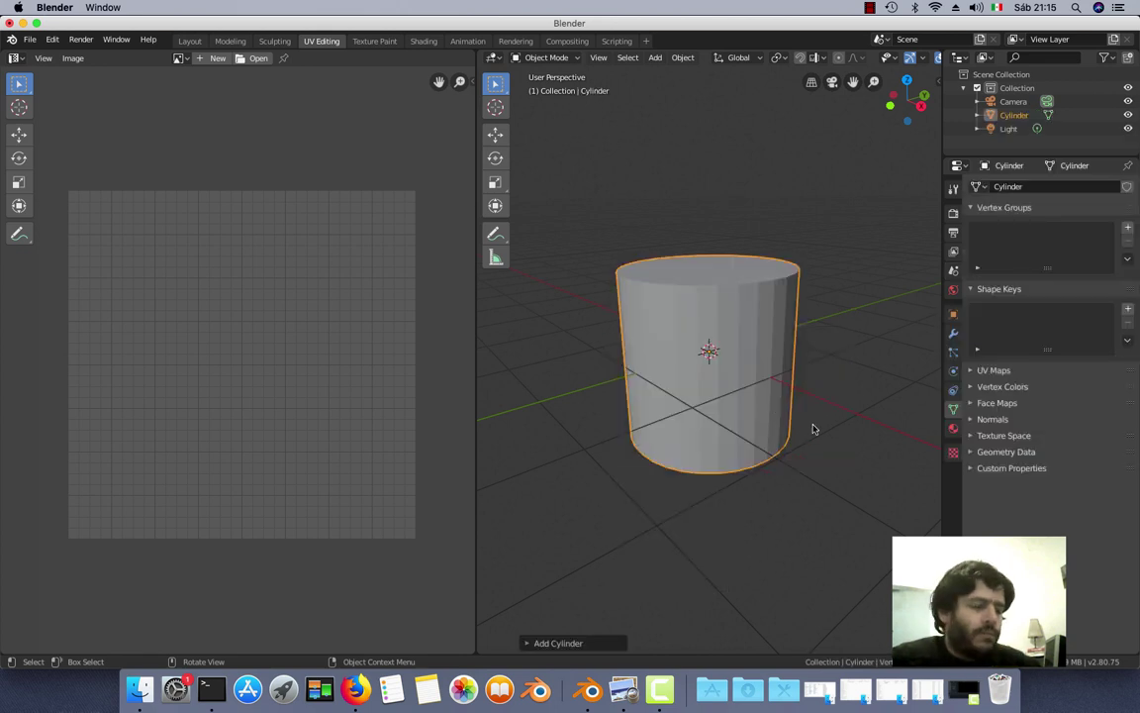
key("g")
key("z")
left_click(807, 320)
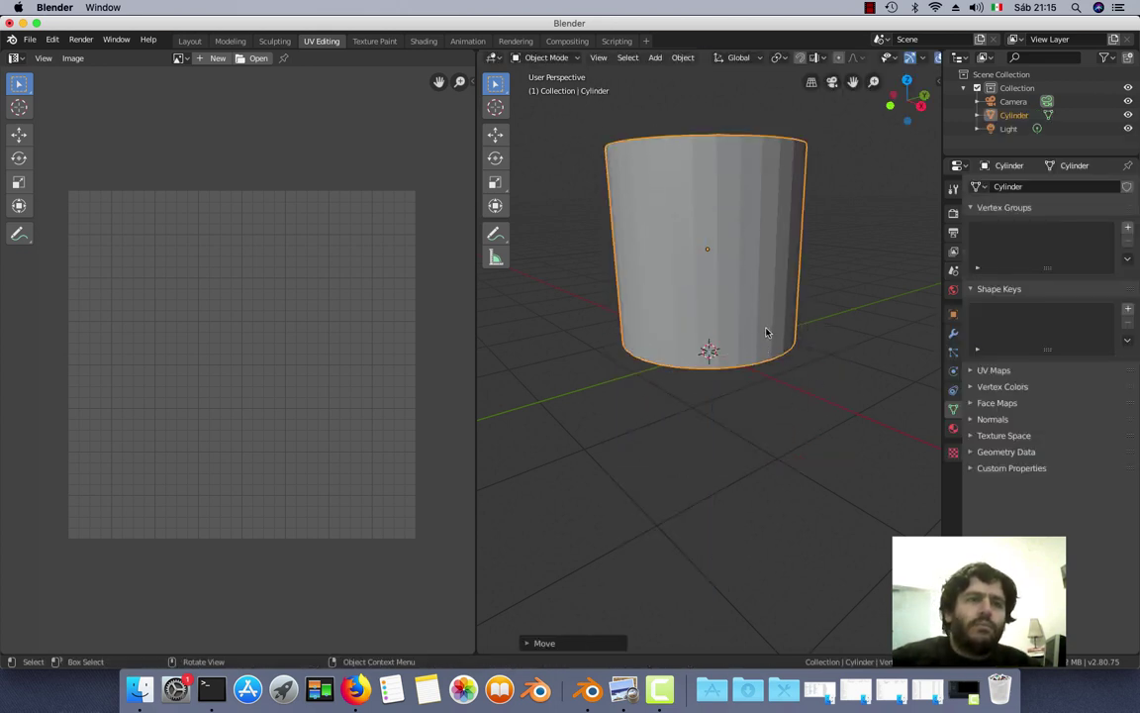
- Switch the cylinder into Edit Mode from the mode dropdown
middle_click_drag(764, 331, 774, 369)
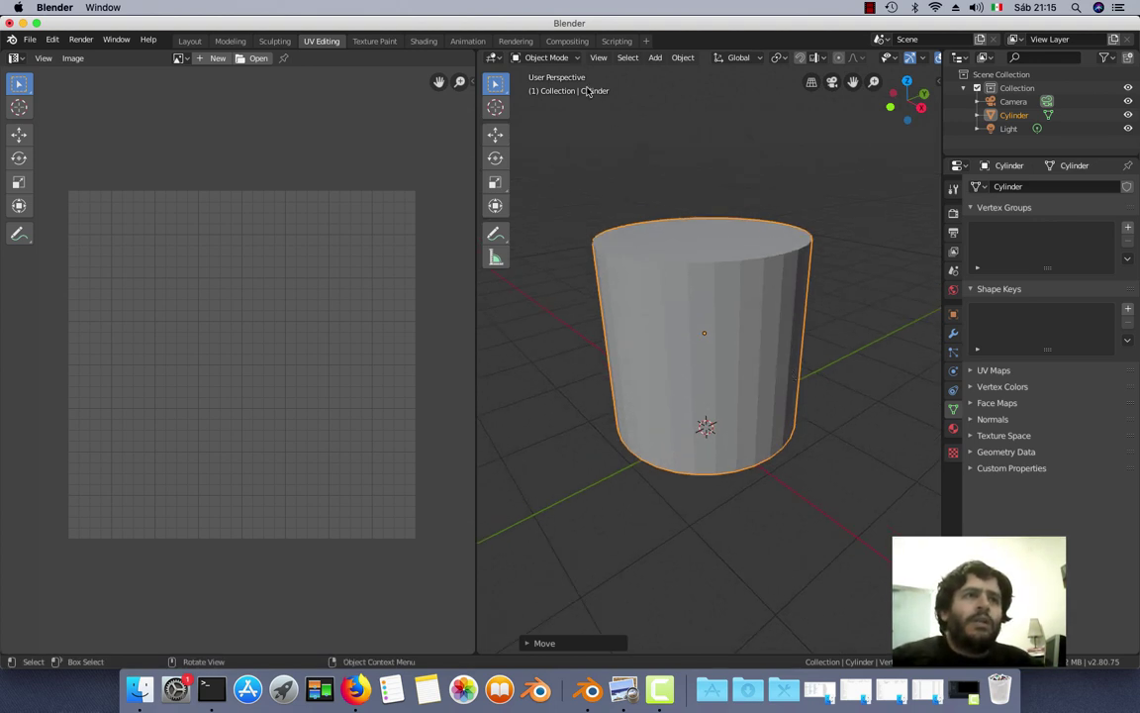
left_click(545, 58)
left_click(550, 86)
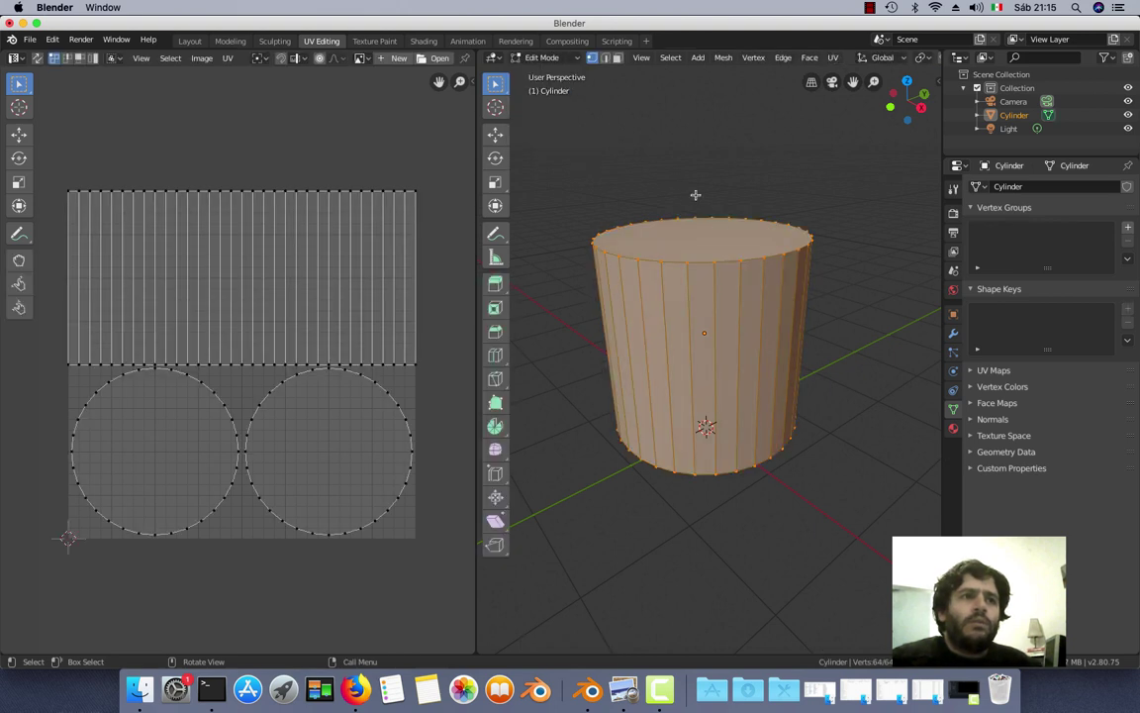
- Reset the cylinder's UVs so each face fills the UV square, then return to Object Mode
key("Tab")
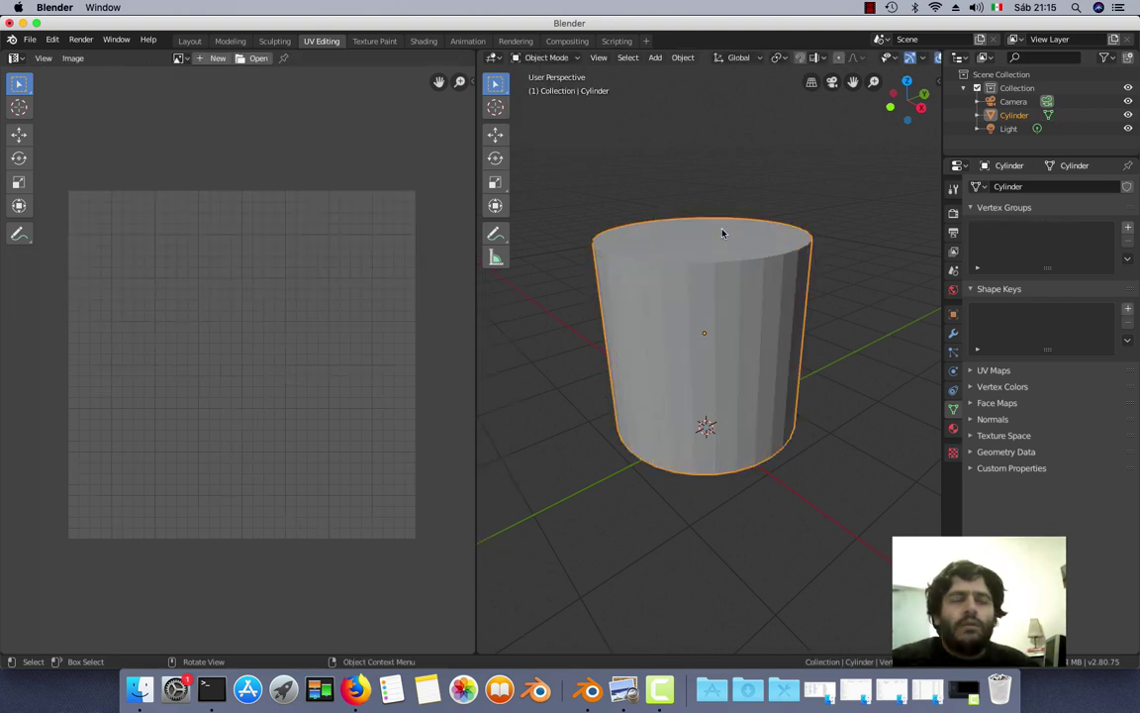
key("Tab")
key("Tab")
key("Tab")
key("Tab")
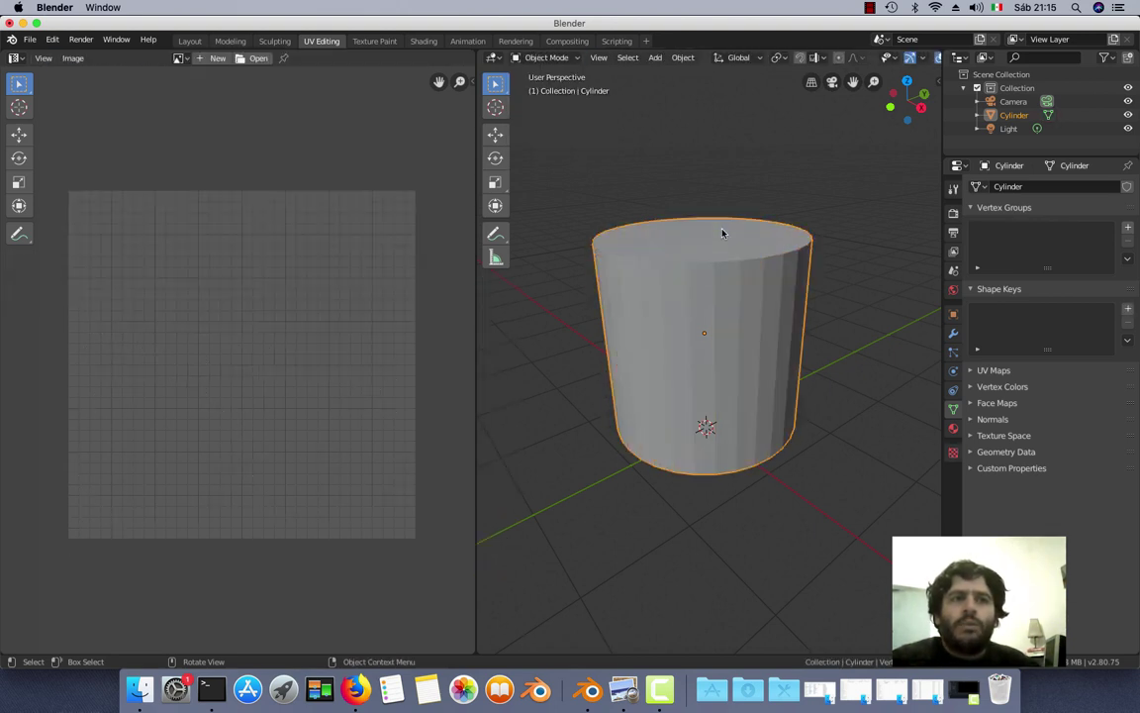
key("Tab")
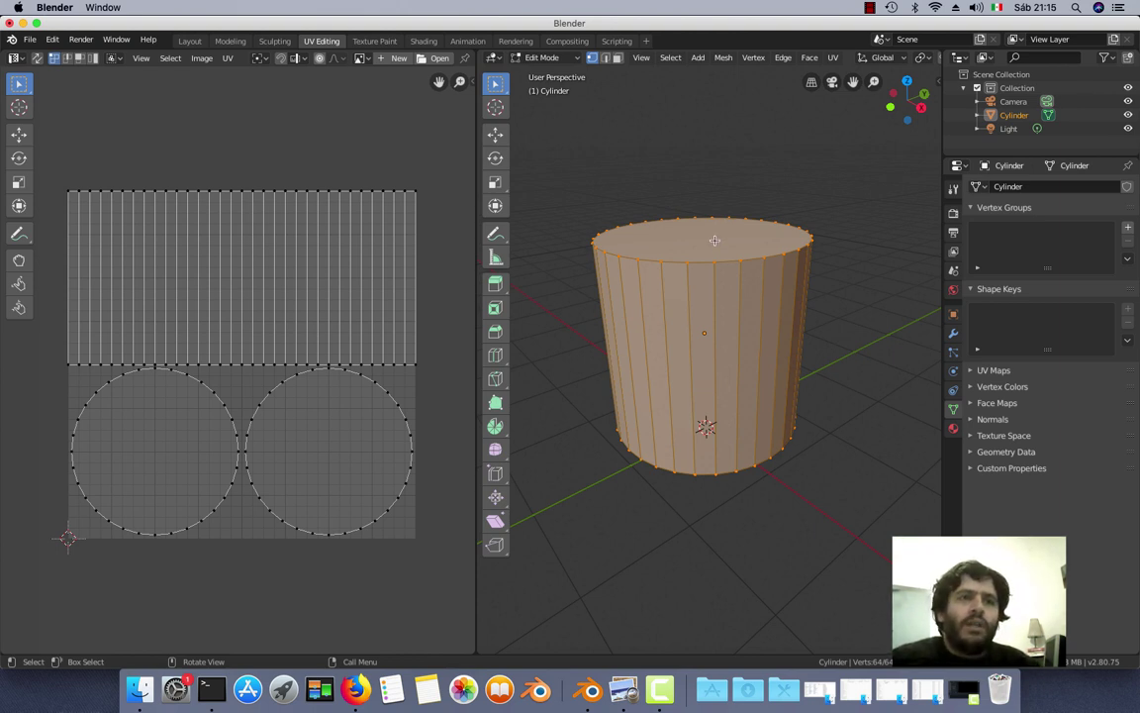
key("u")
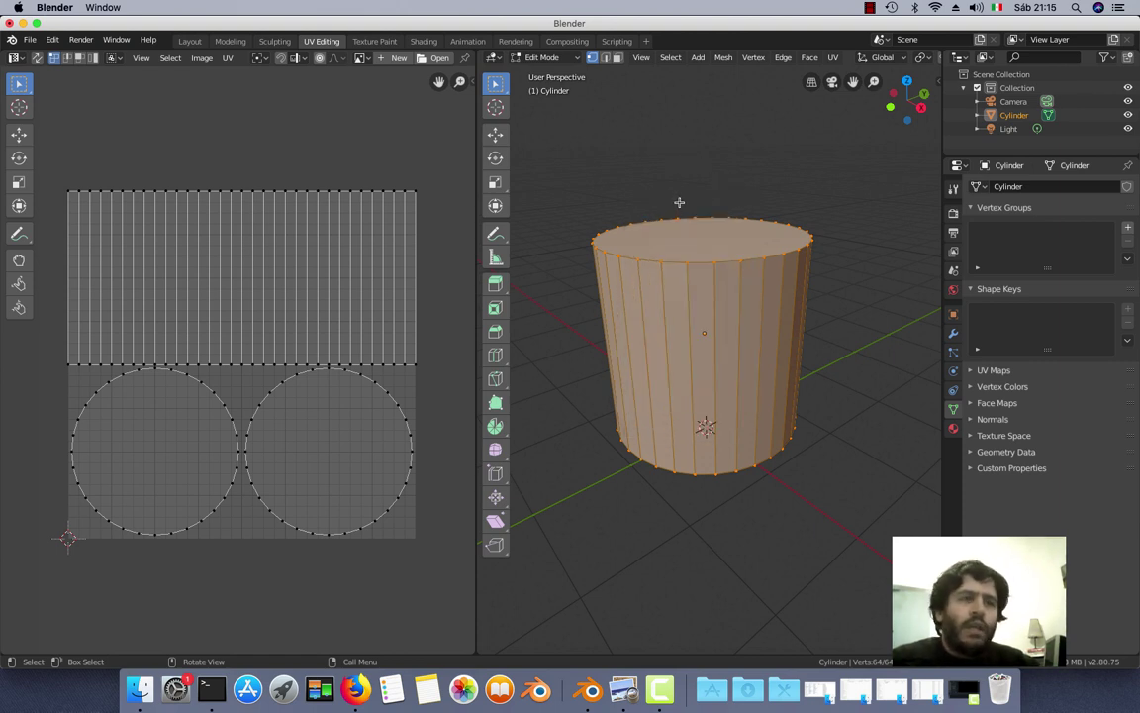
key("u")
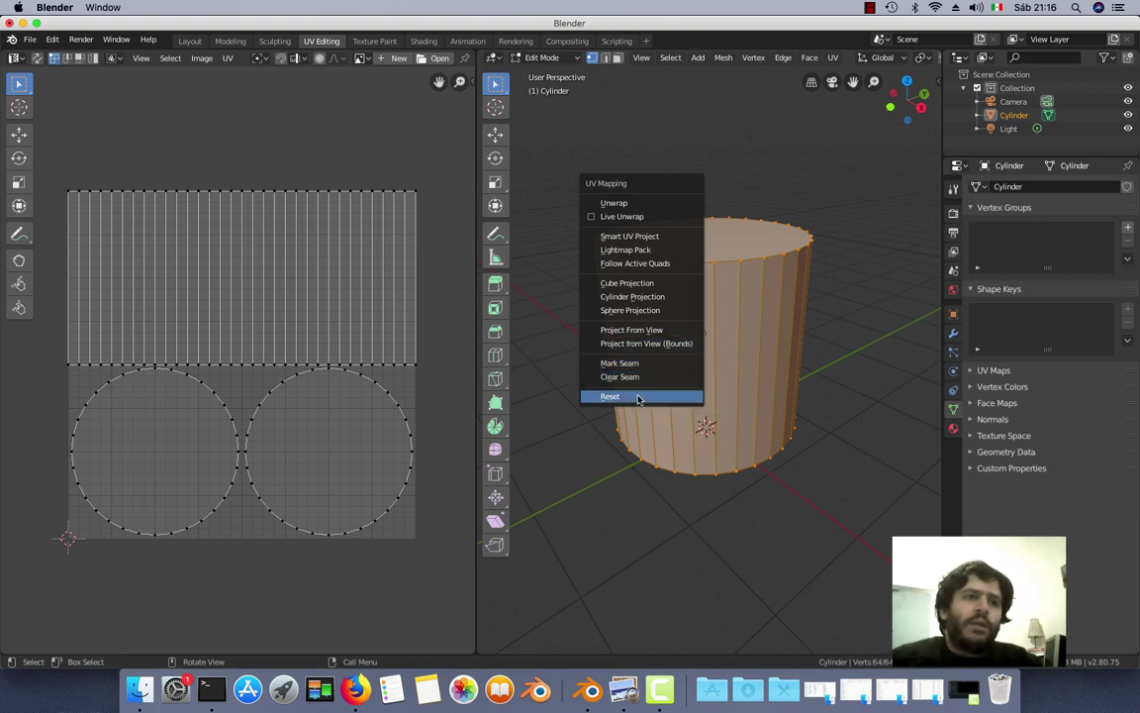
left_click(639, 396)
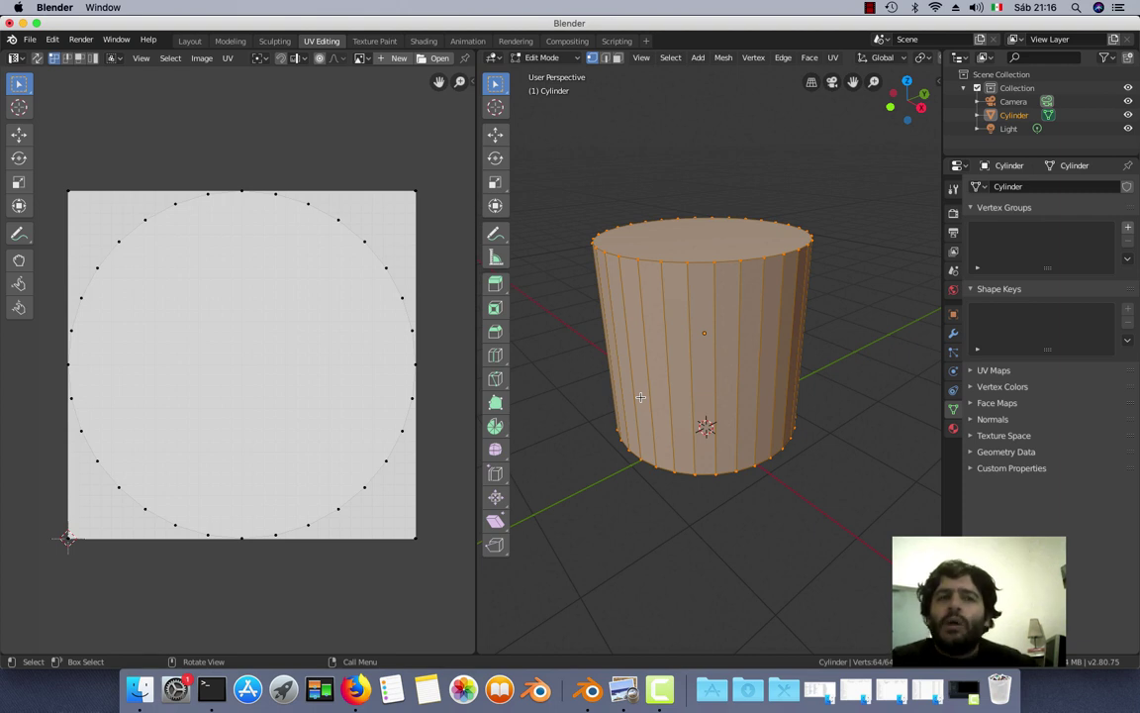
key("Tab")
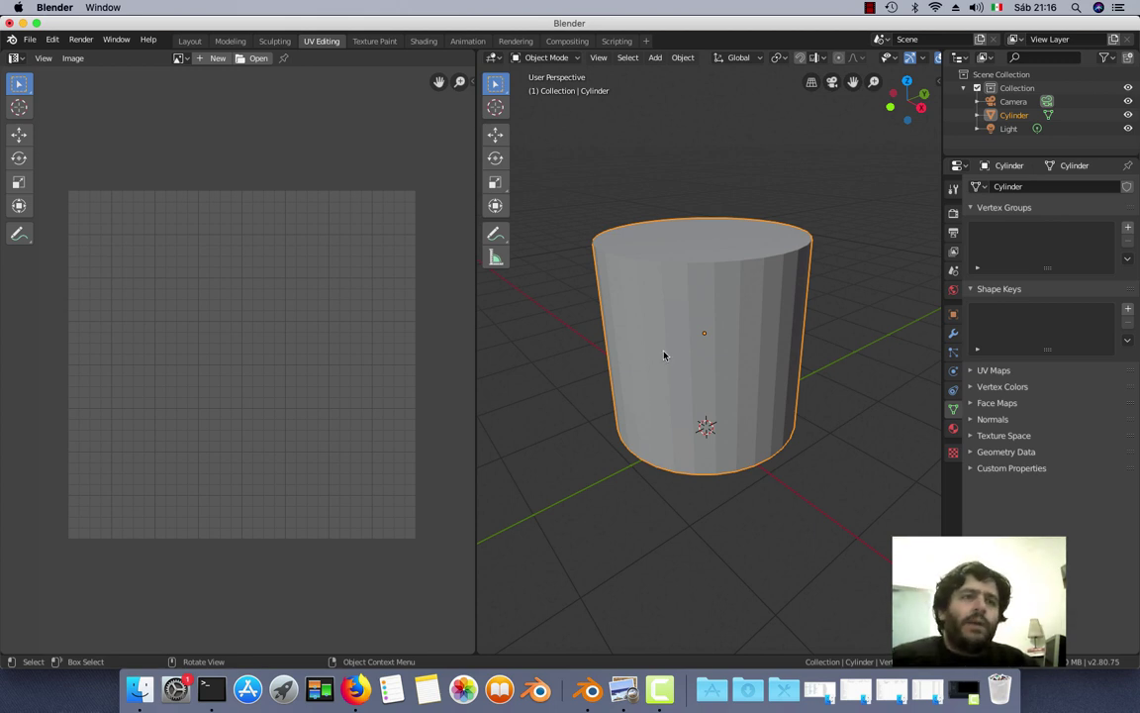
- In edge select mode, select the cylinder's entire top edge loop
key("Tab")
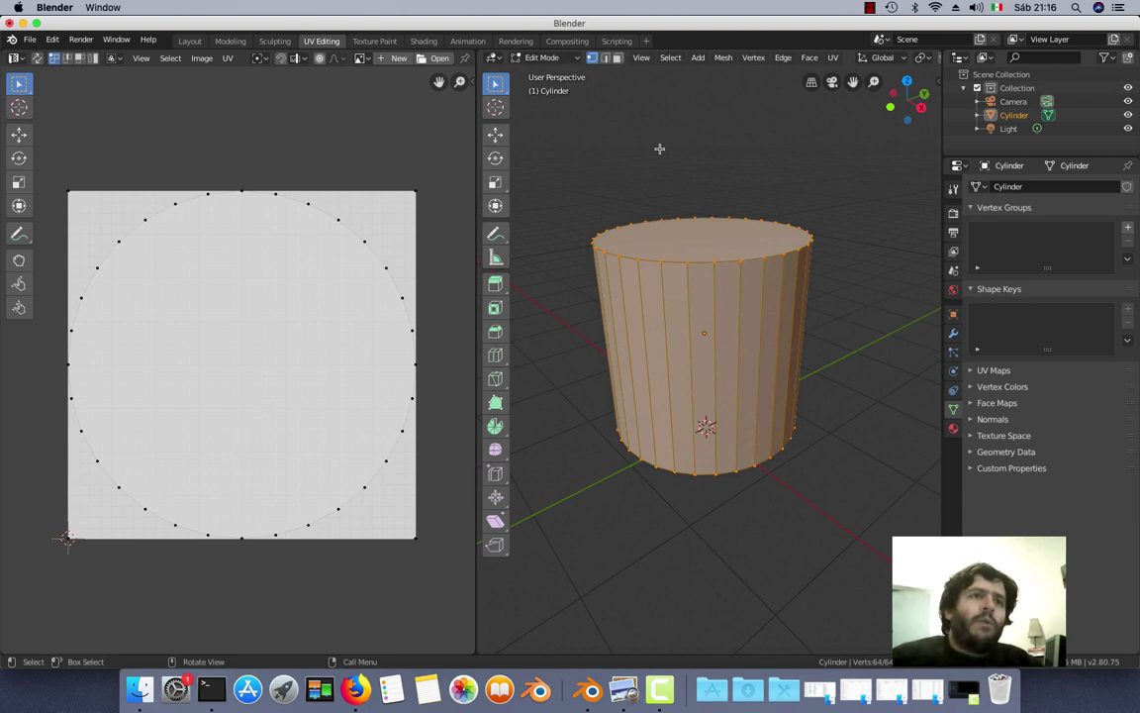
key("2")
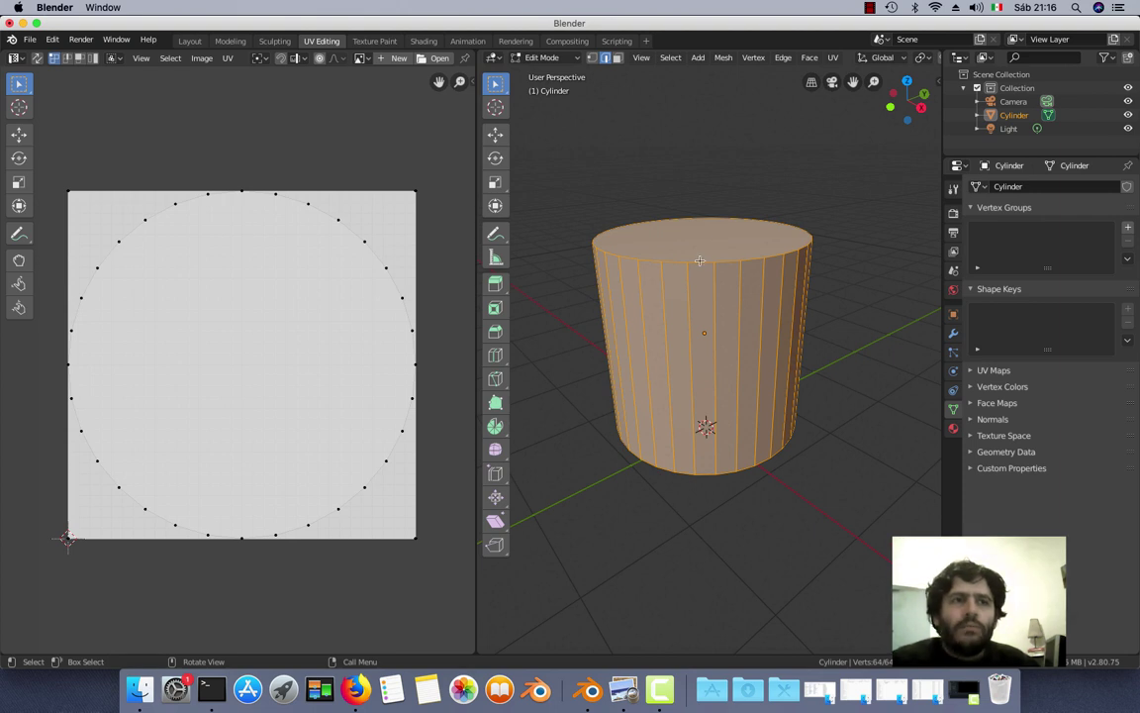
left_click(676, 262)
left_click(650, 260)
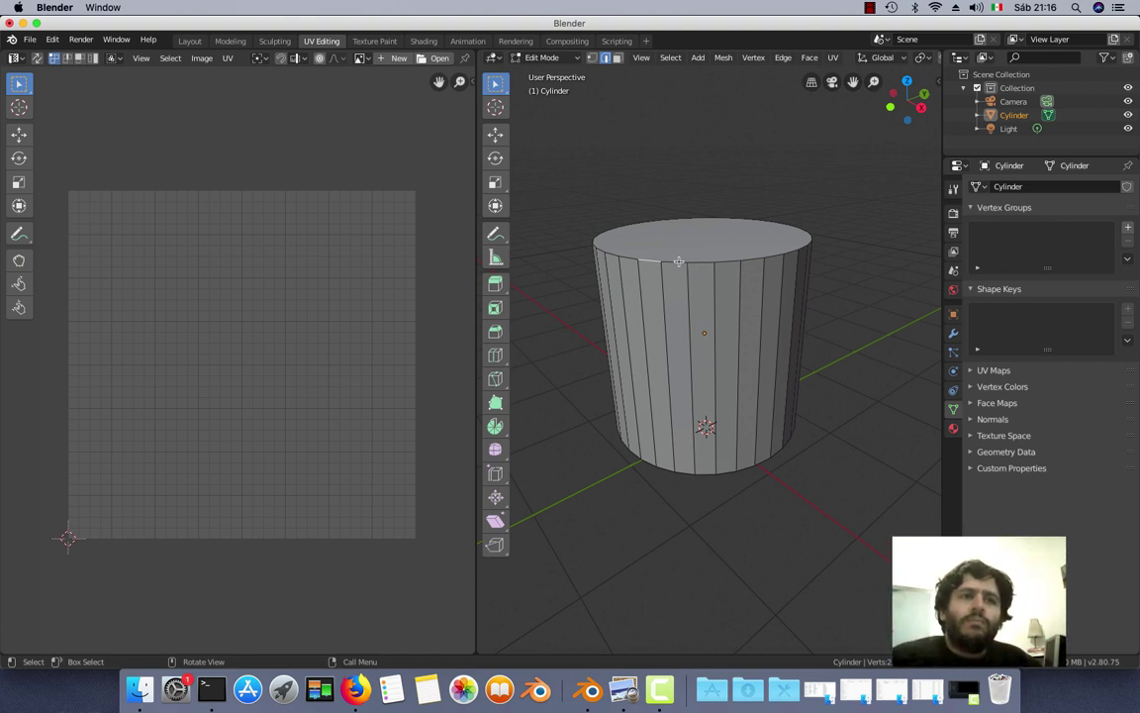
left_click(676, 262, "alt")
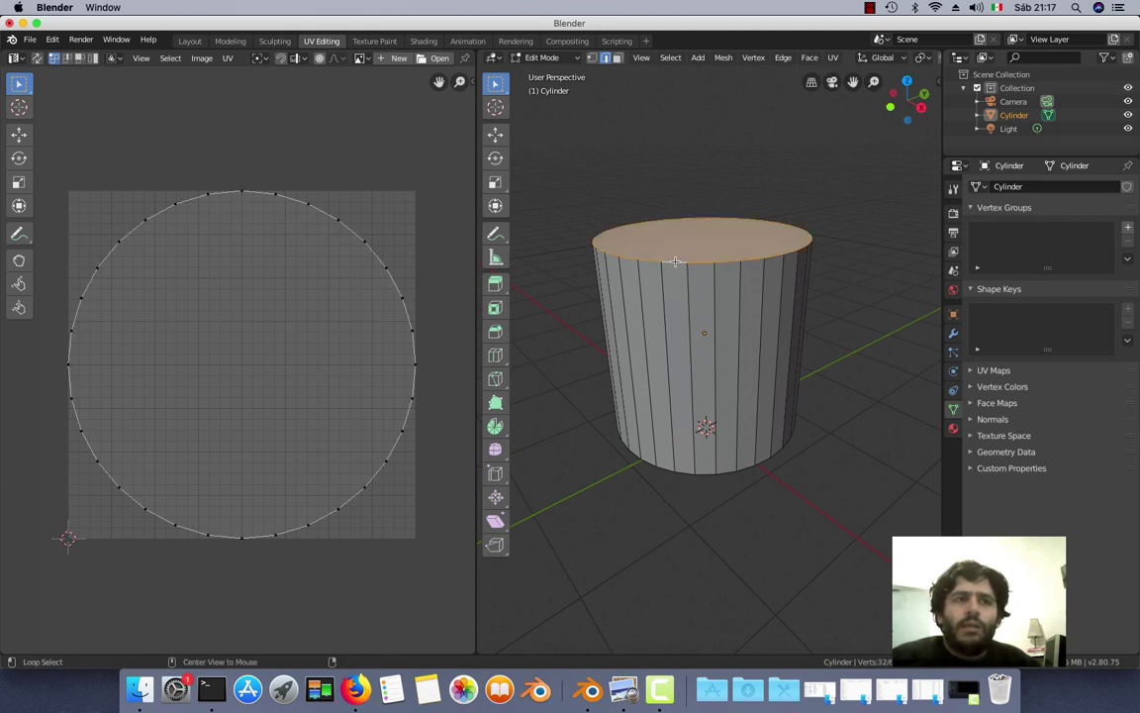
- Add the bottom edge loop and one vertical side edge to the selection
middle_click_drag(717, 407, 671, 252)
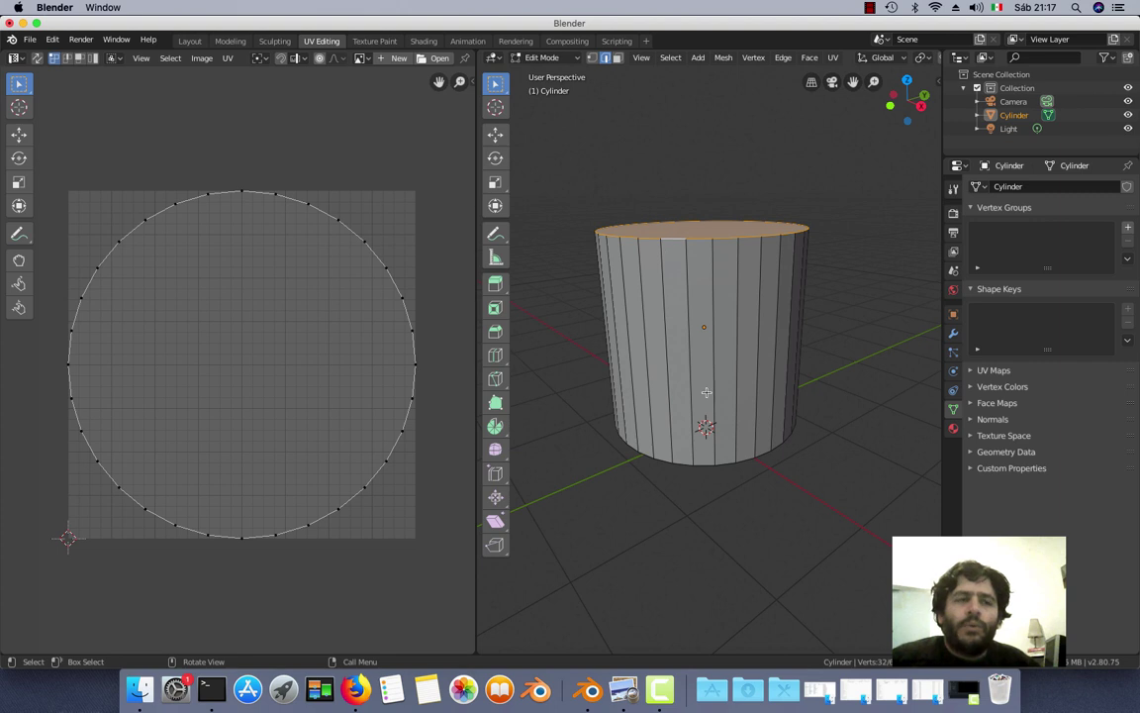
middle_click_drag(706, 392, 679, 355)
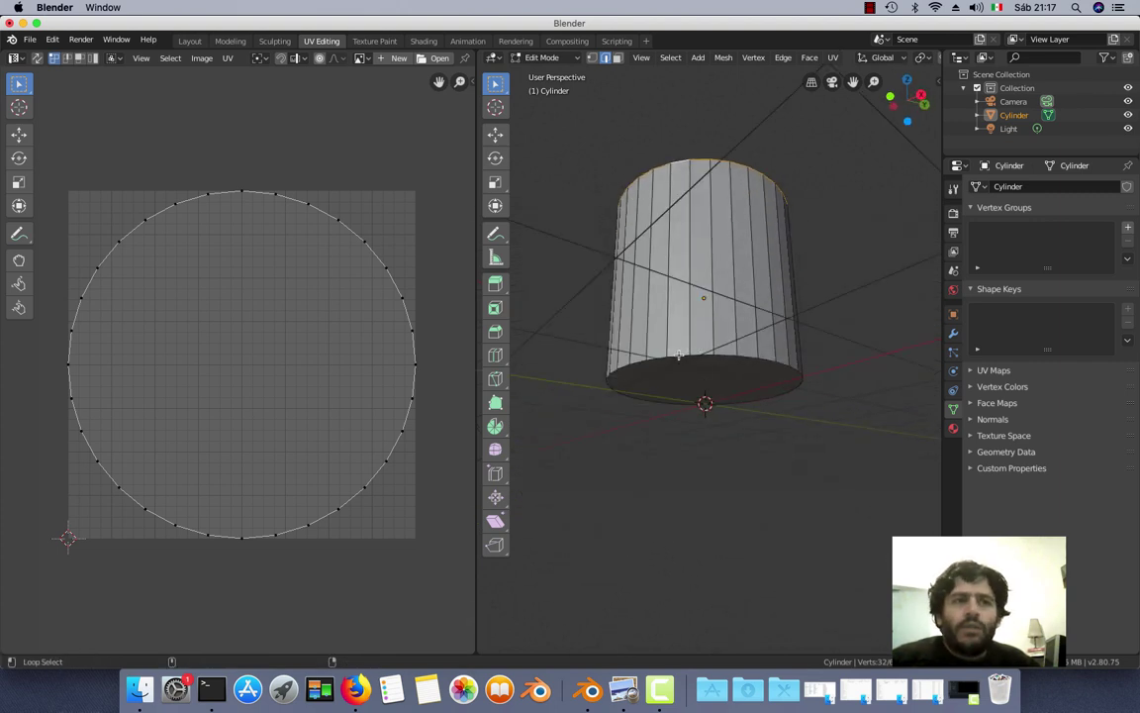
left_click(679, 354, "alt+shift")
middle_click_drag(681, 295, 685, 368)
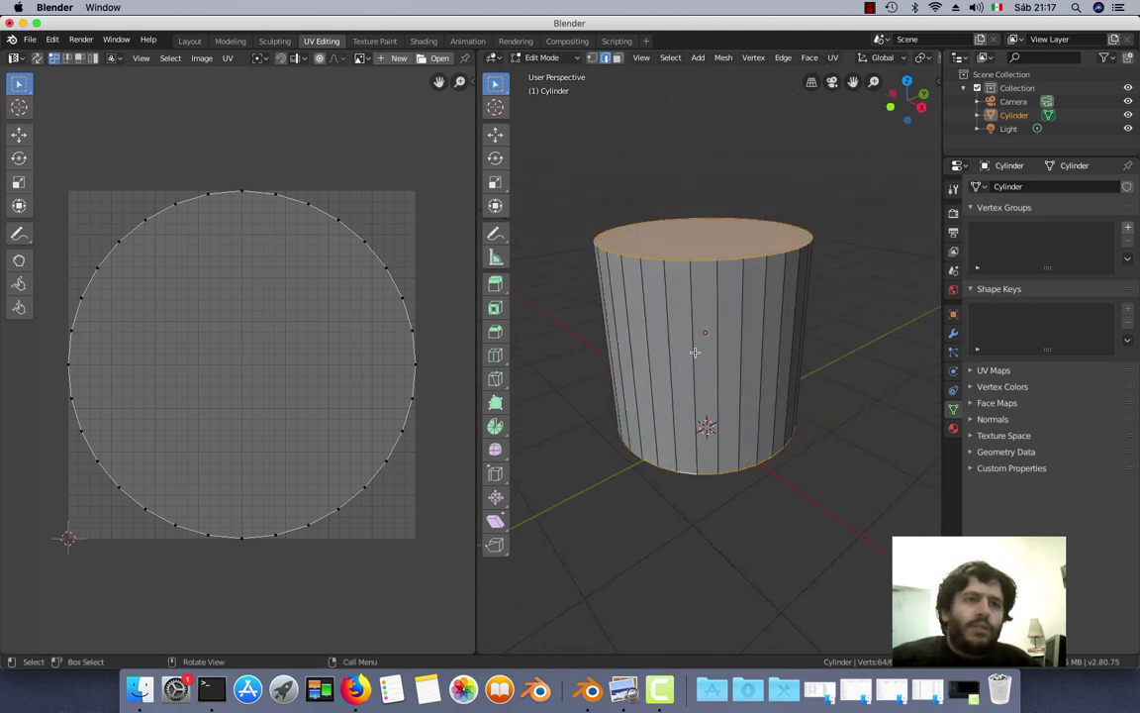
left_click(693, 352, "shift")
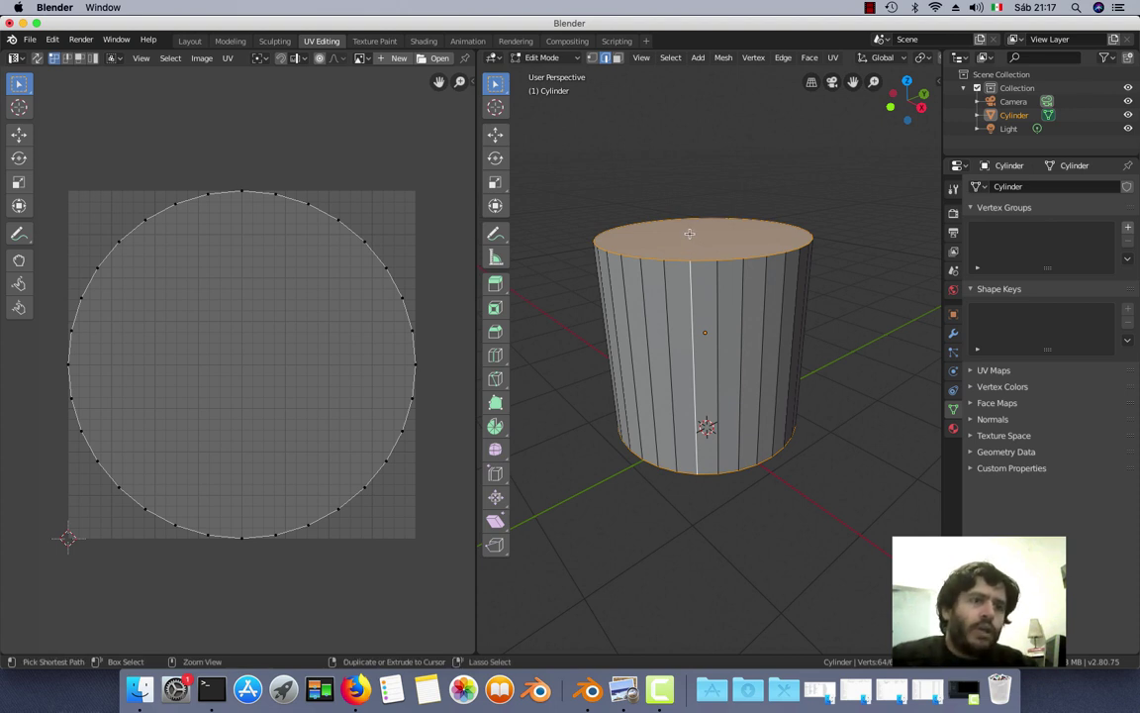
- Mark the selected rims and side edge as seams with Ctrl+E, then deselect all
key("ctrl+e")
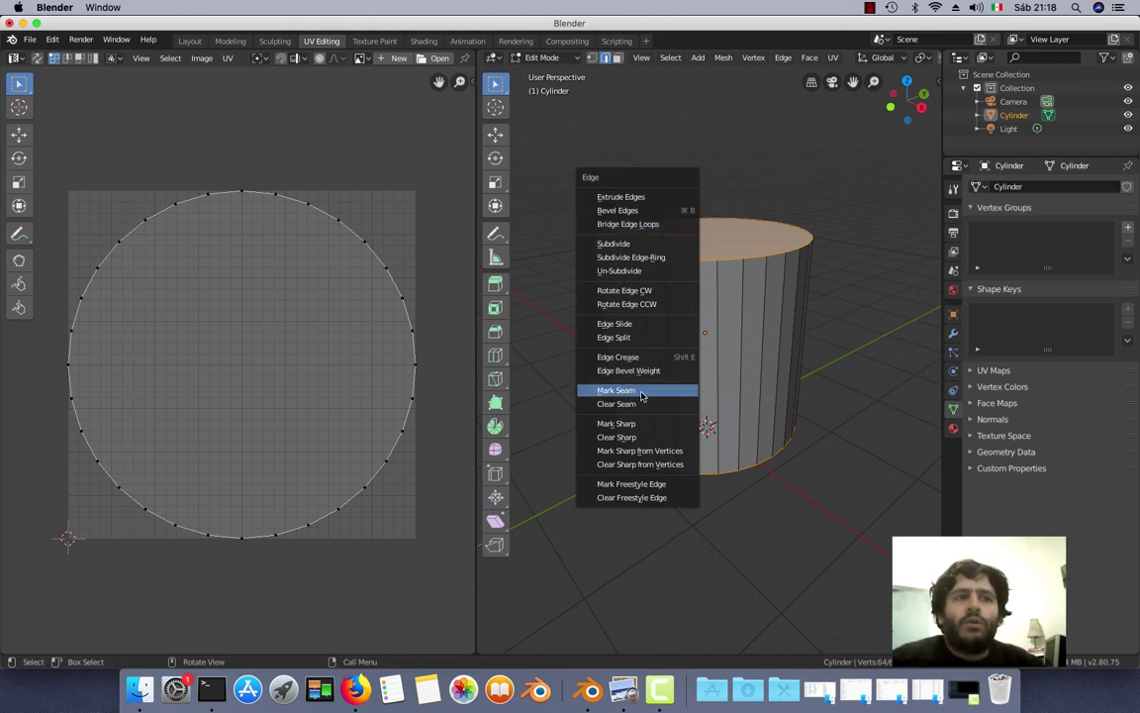
left_click(650, 396)
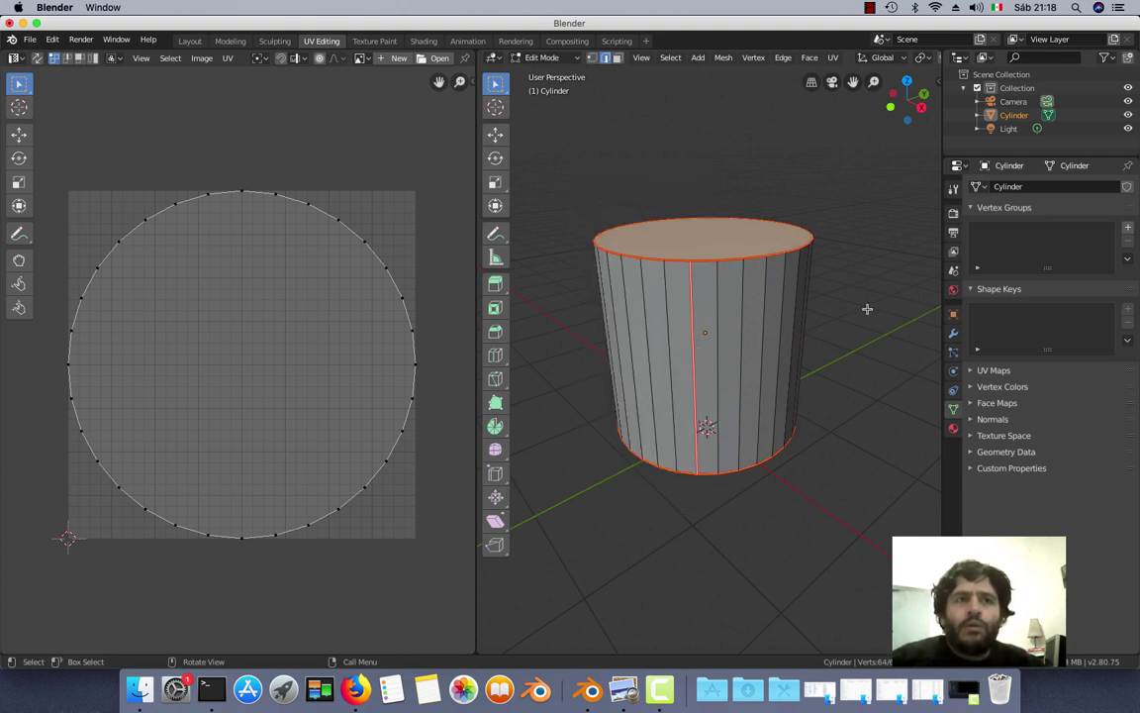
key("alt+a")
mouse_move(860, 347)
middle_mouse_down()
mouse_move(848, 281)
mouse_move(854, 379)
middle_mouse_up()
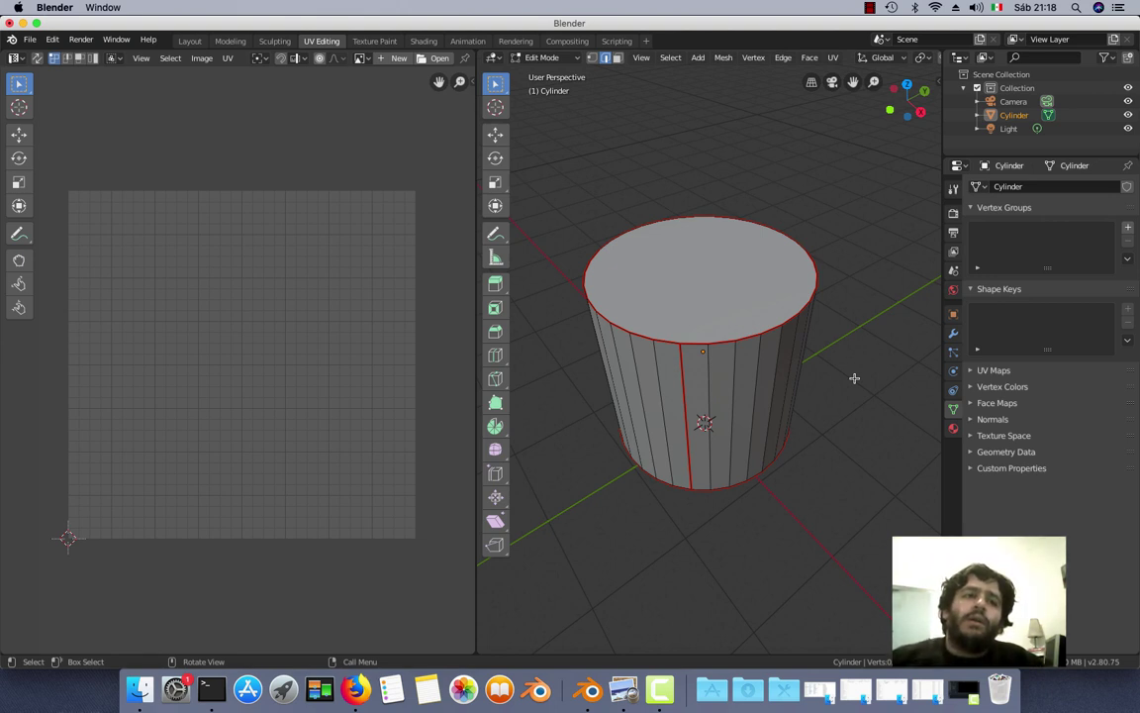
middle_click_drag(860, 369, 865, 338)
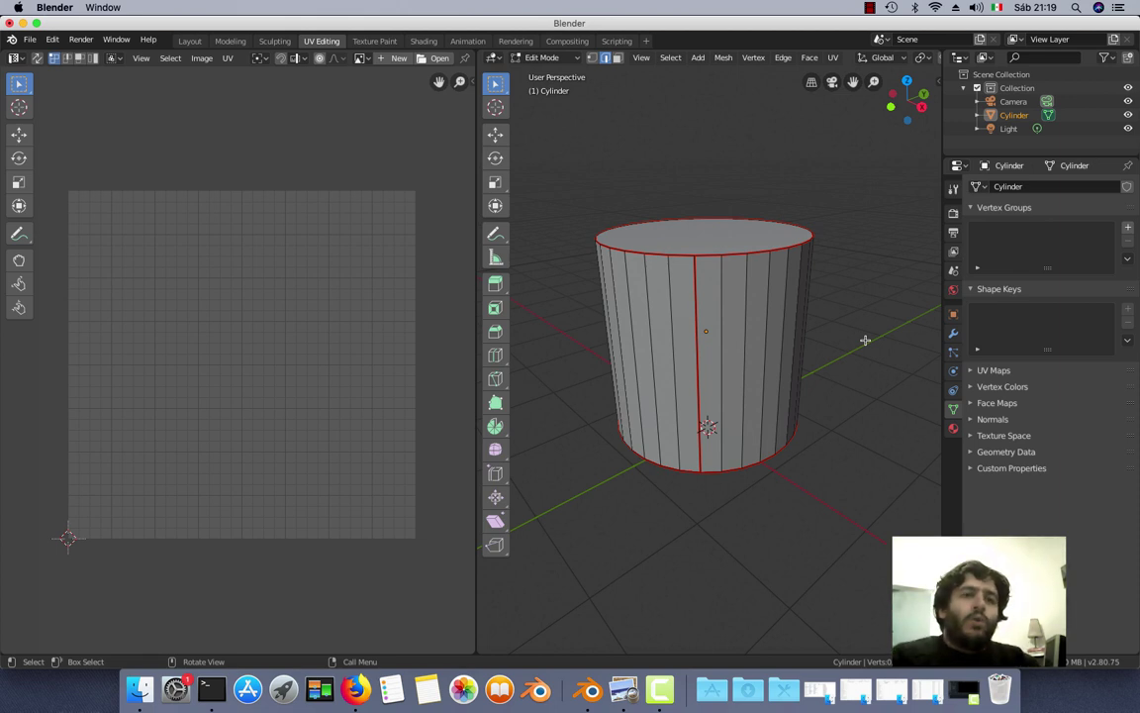
- Select the whole cylinder and Unwrap it into a side strip plus two cap circles
key("a")
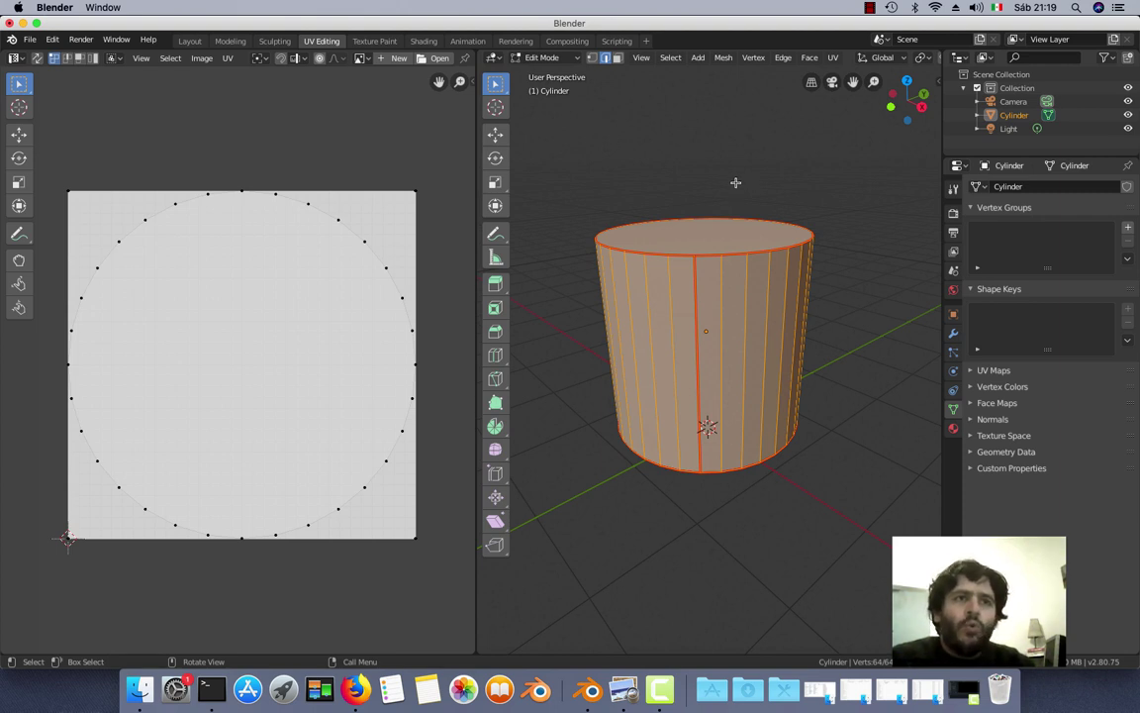
key("u")
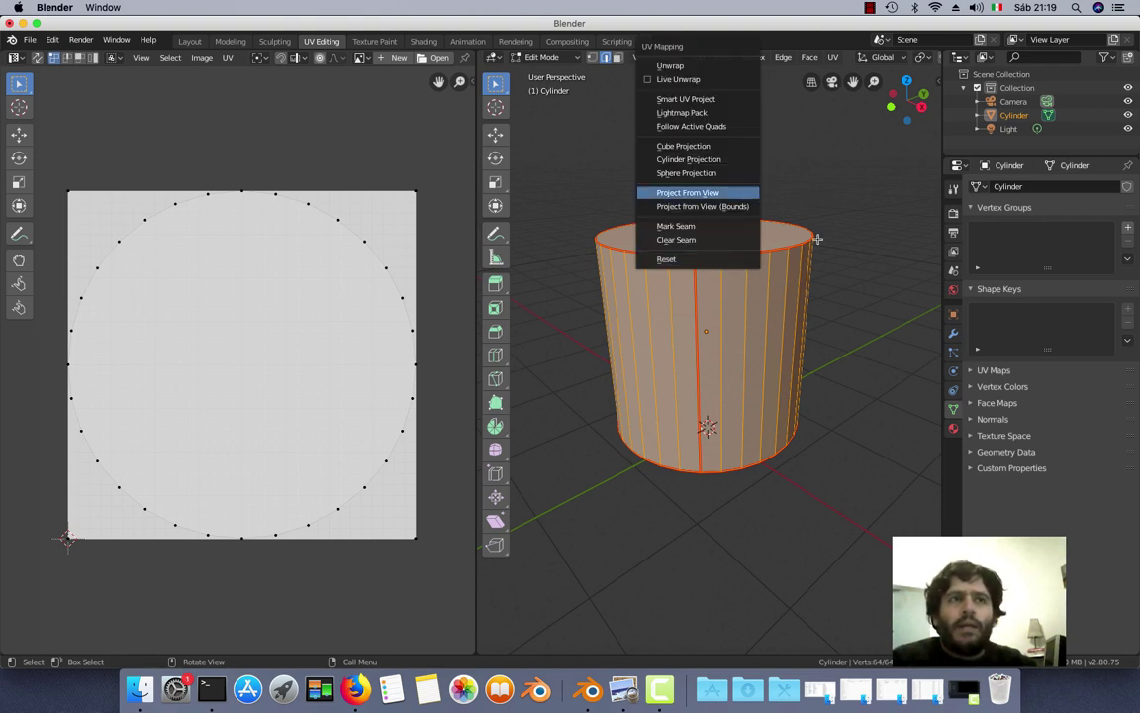
key("Escape")
key("u")
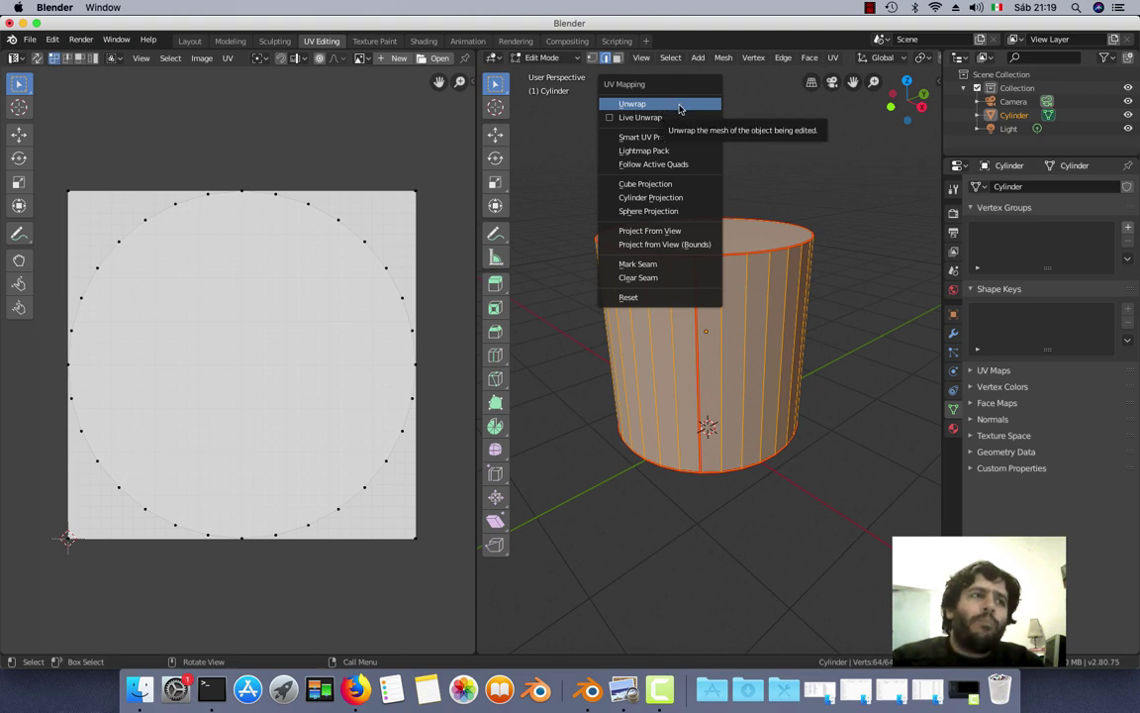
left_click(680, 105)
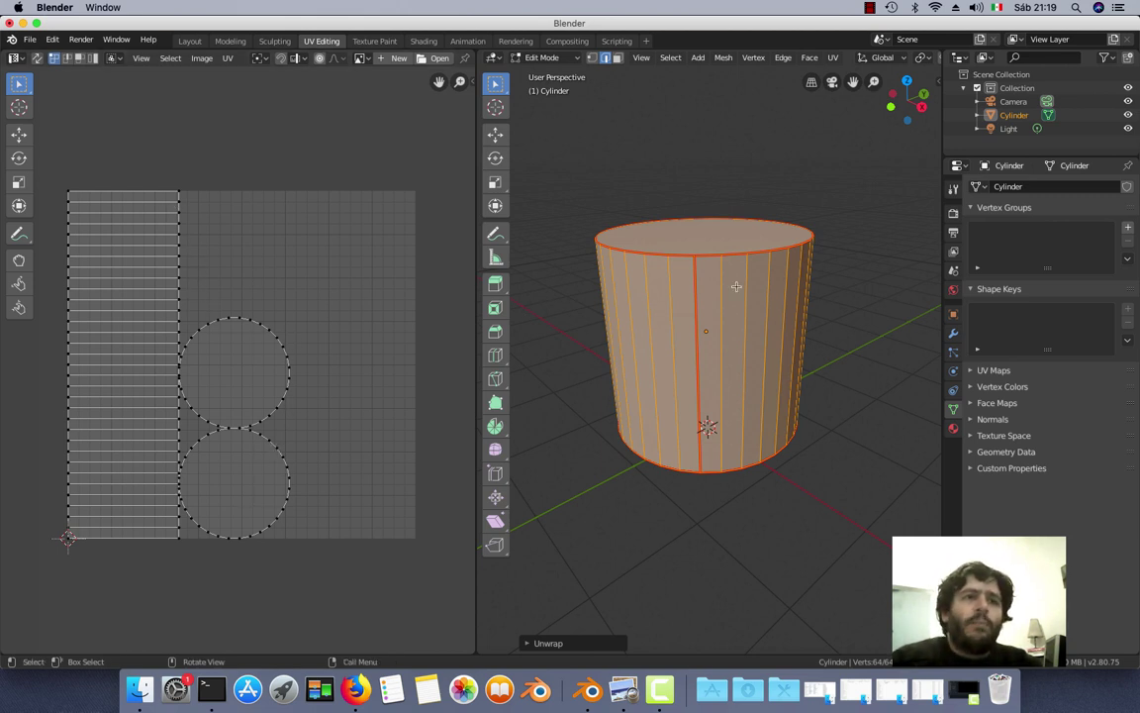
middle_click_drag(699, 324, 713, 310)
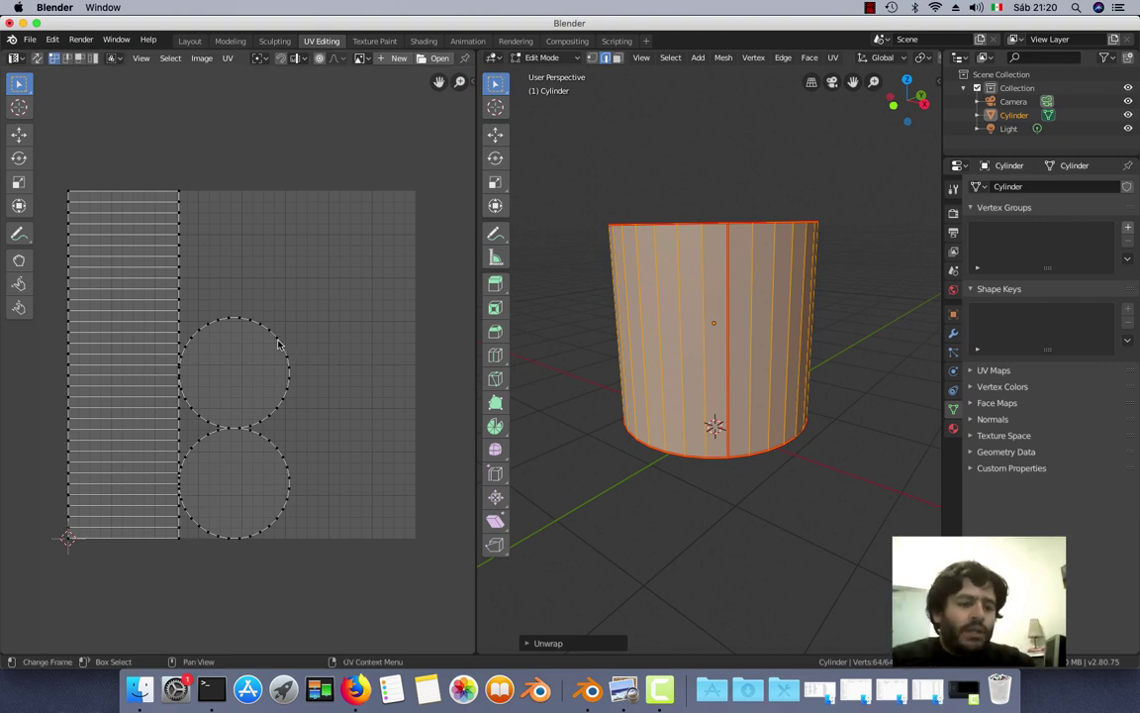
key("l")
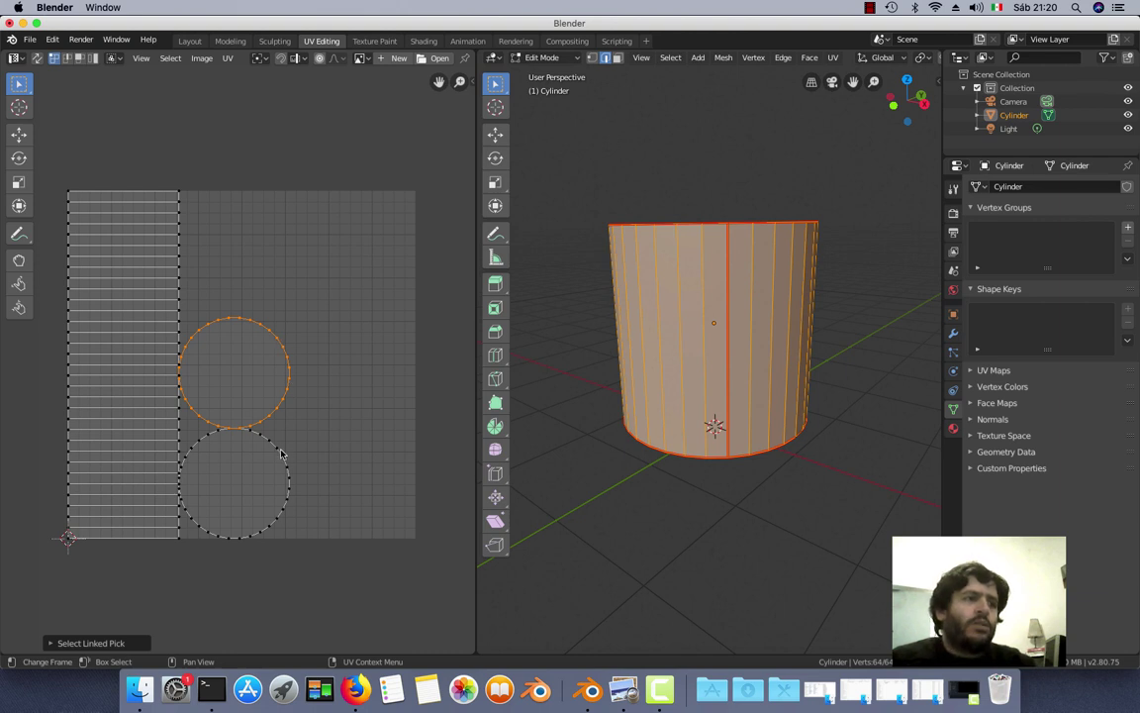
left_click(284, 465)
left_click(292, 495)
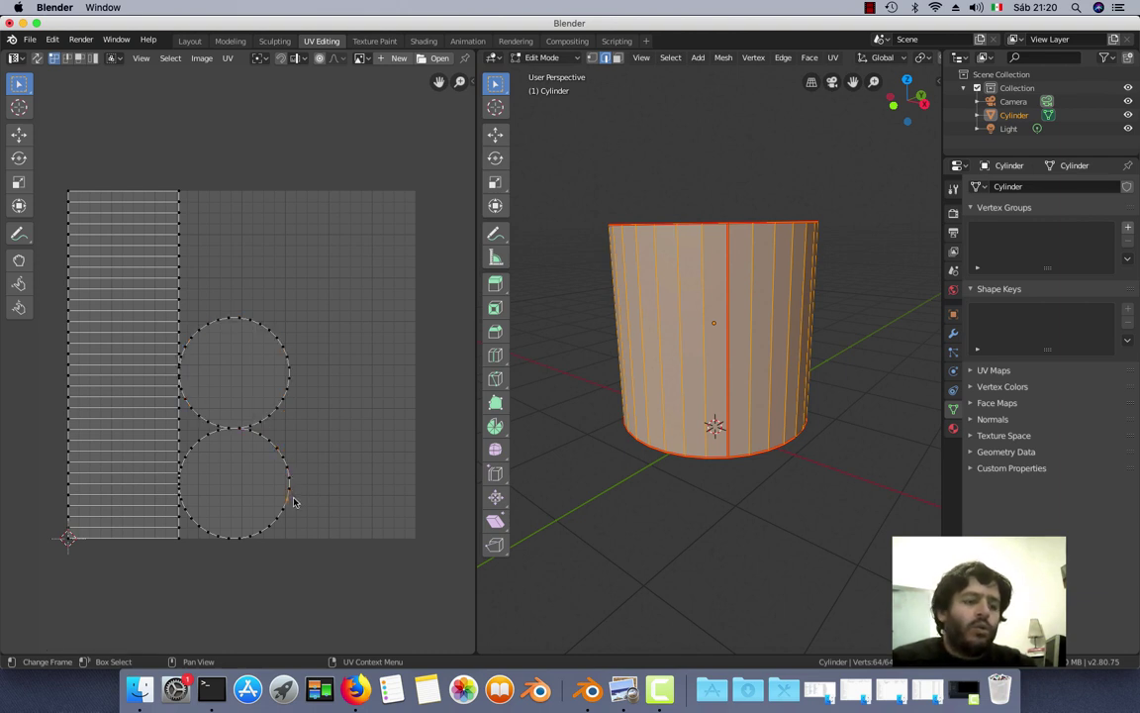
key("l")
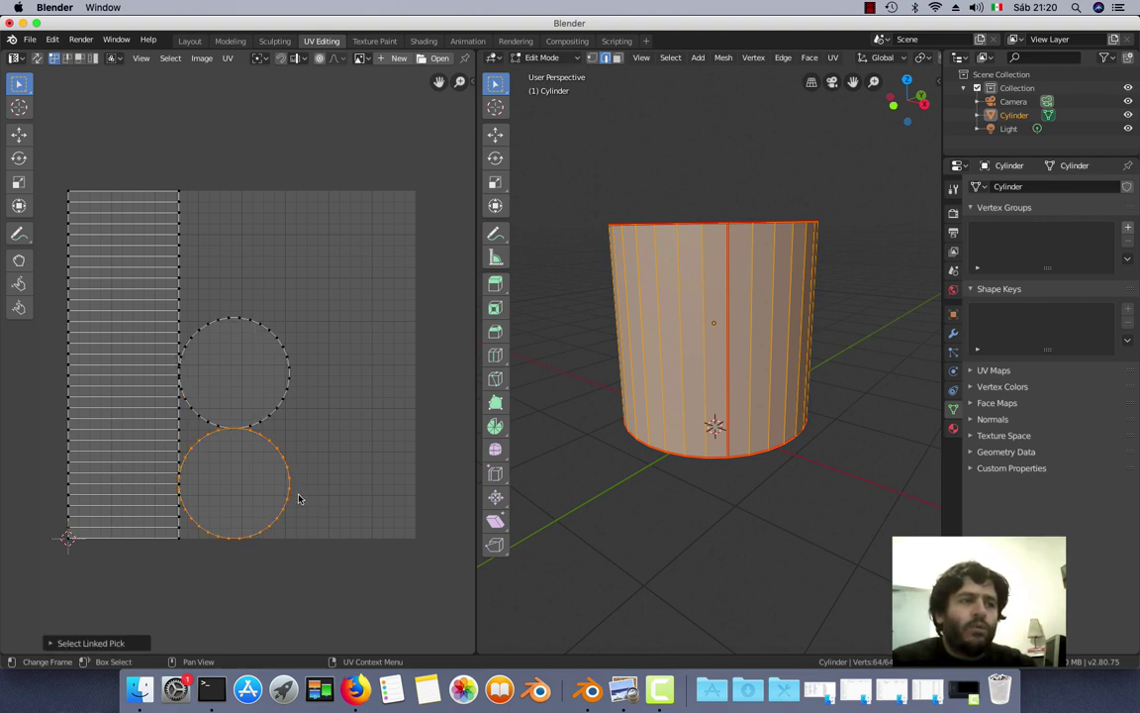
left_click(318, 498)
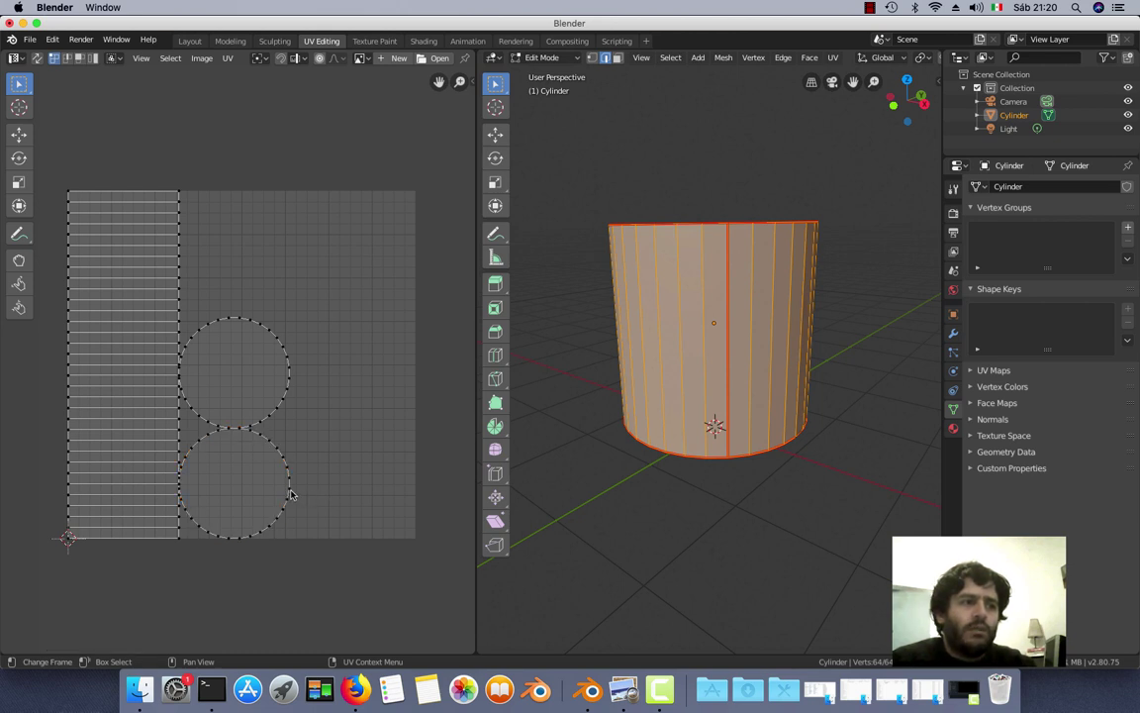
key("l")
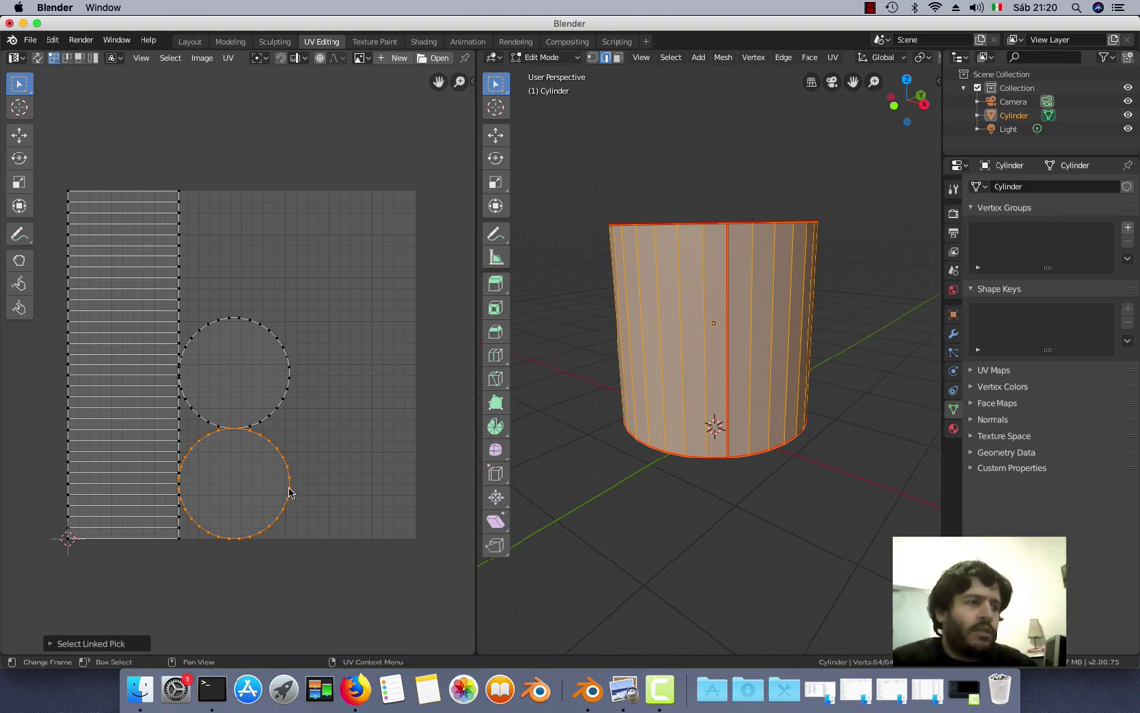
left_click(317, 483)
key("l")
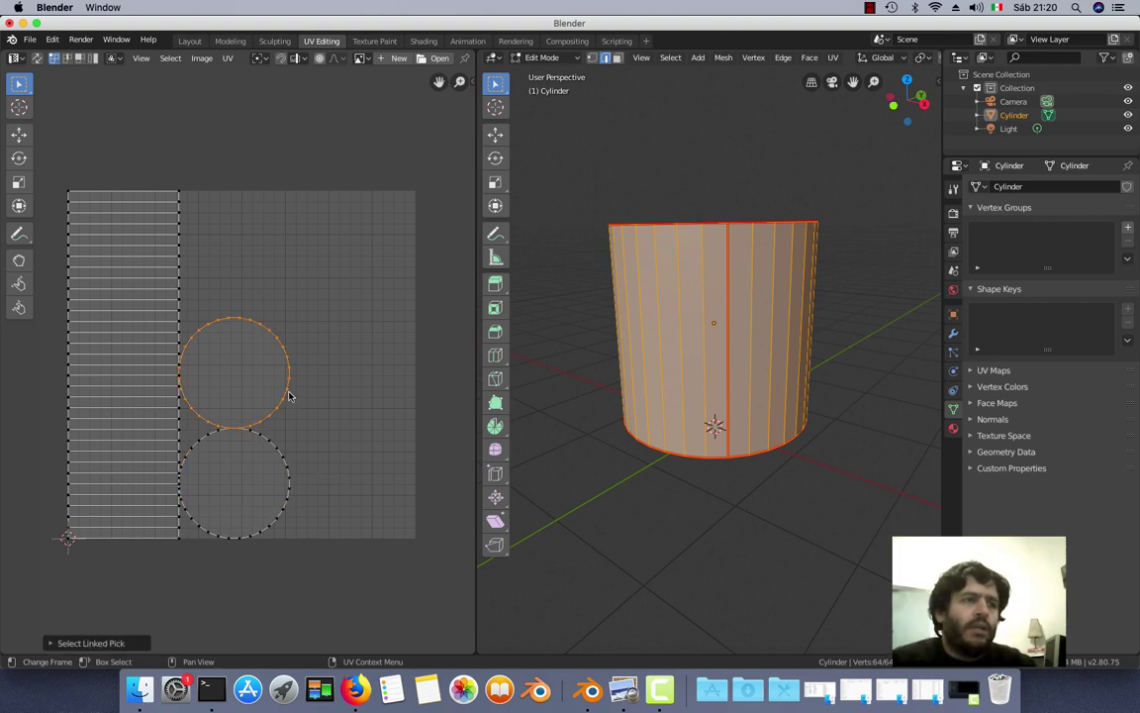
left_click(306, 408)
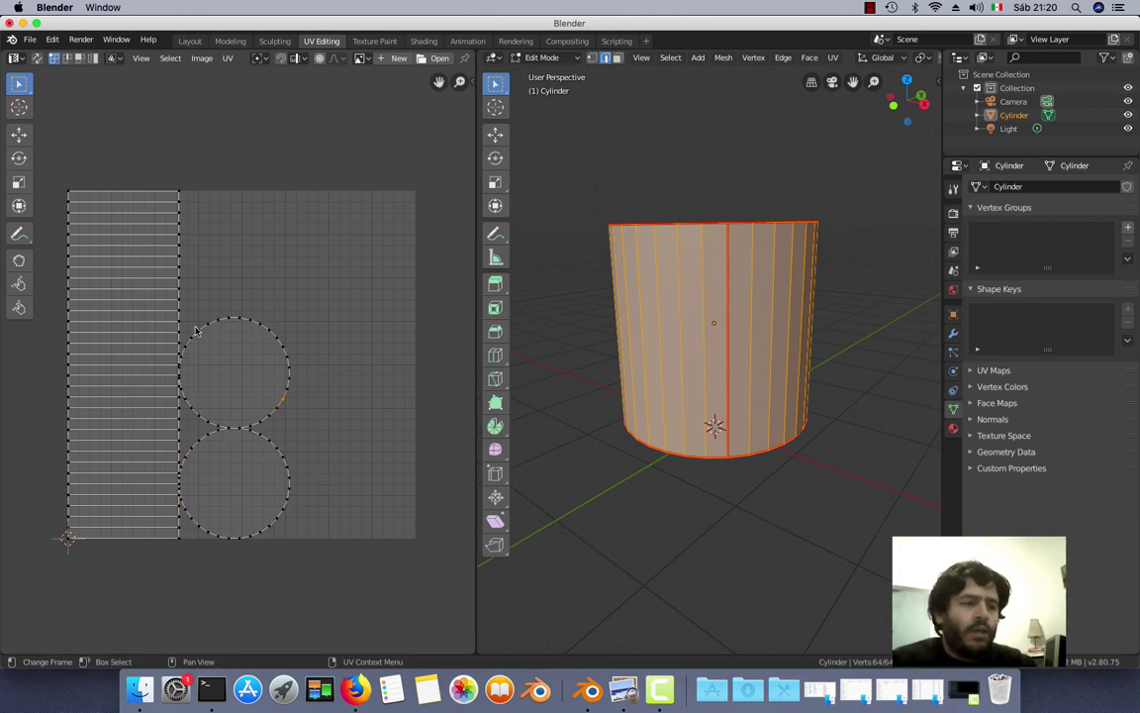
key("l")
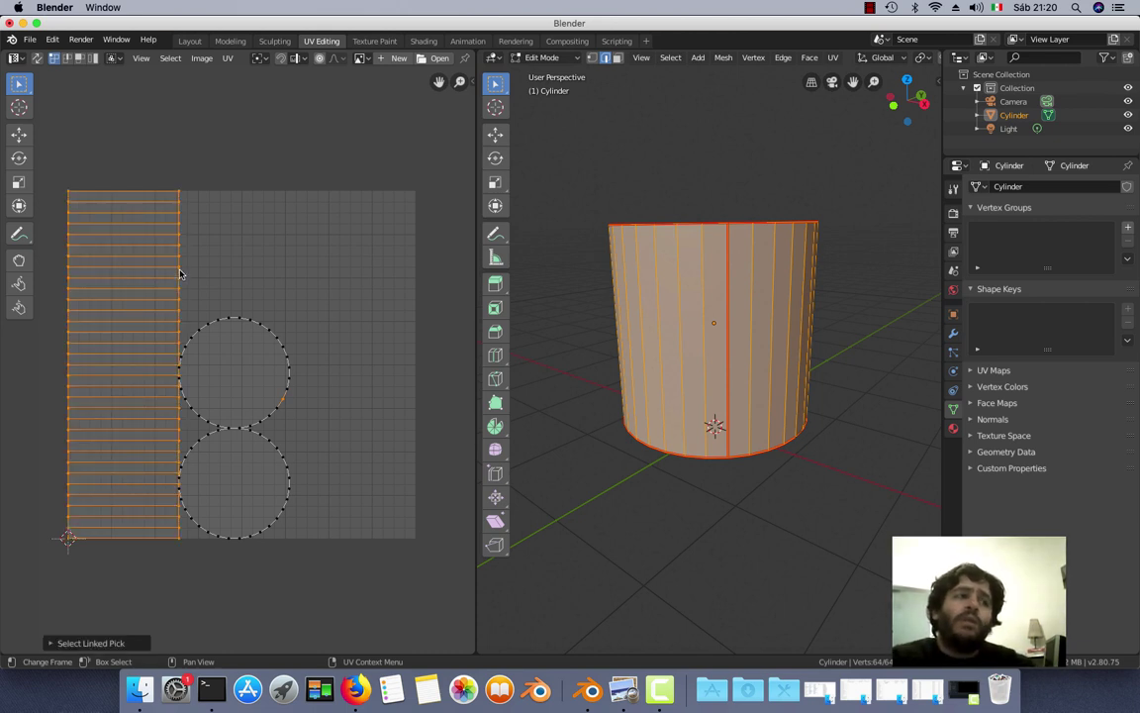
left_click(245, 263)
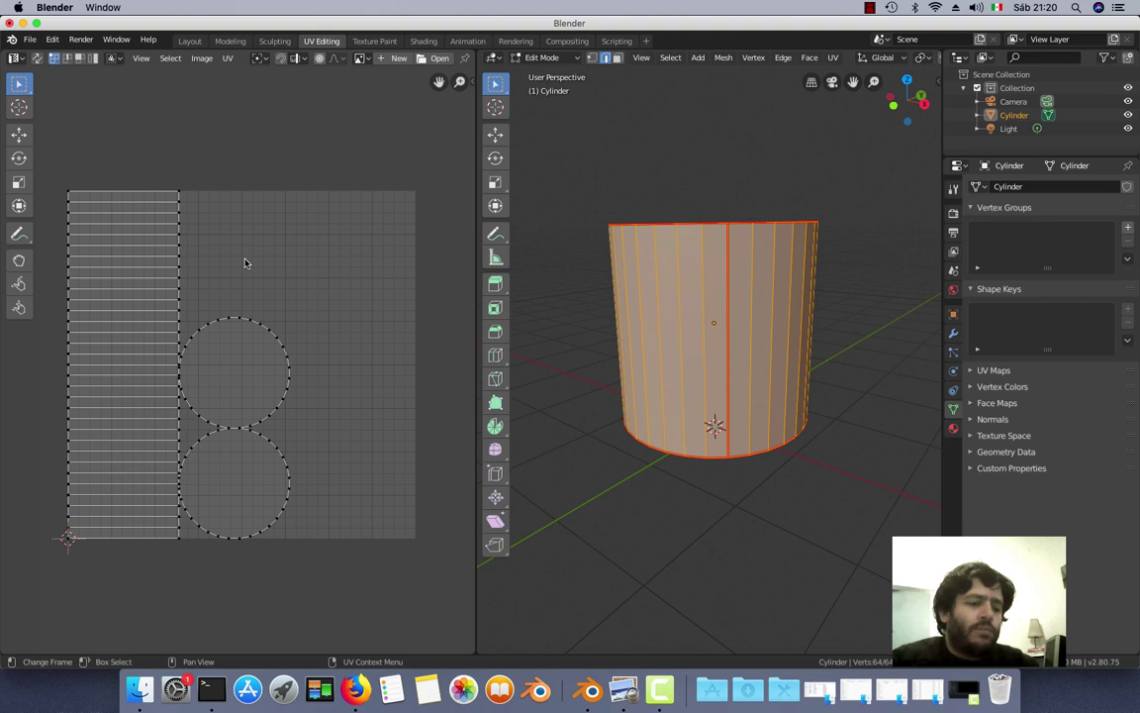
key("l")
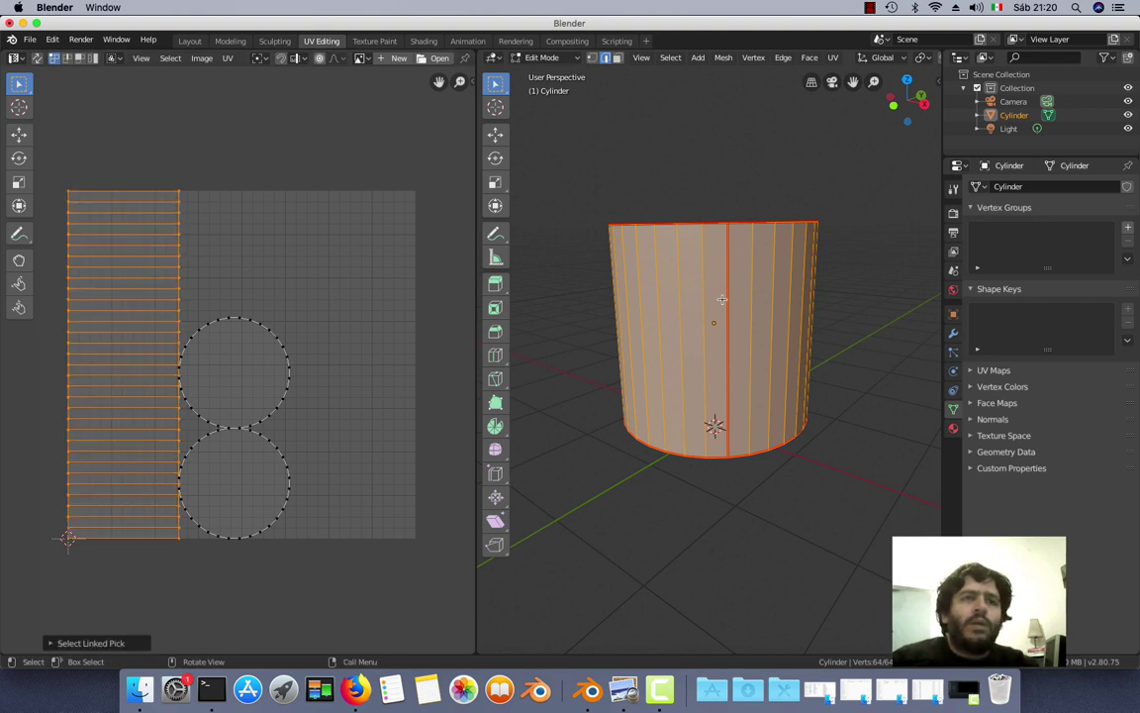
middle_click_drag(650, 270, 668, 191)
middle_click_drag(735, 205, 654, 234)
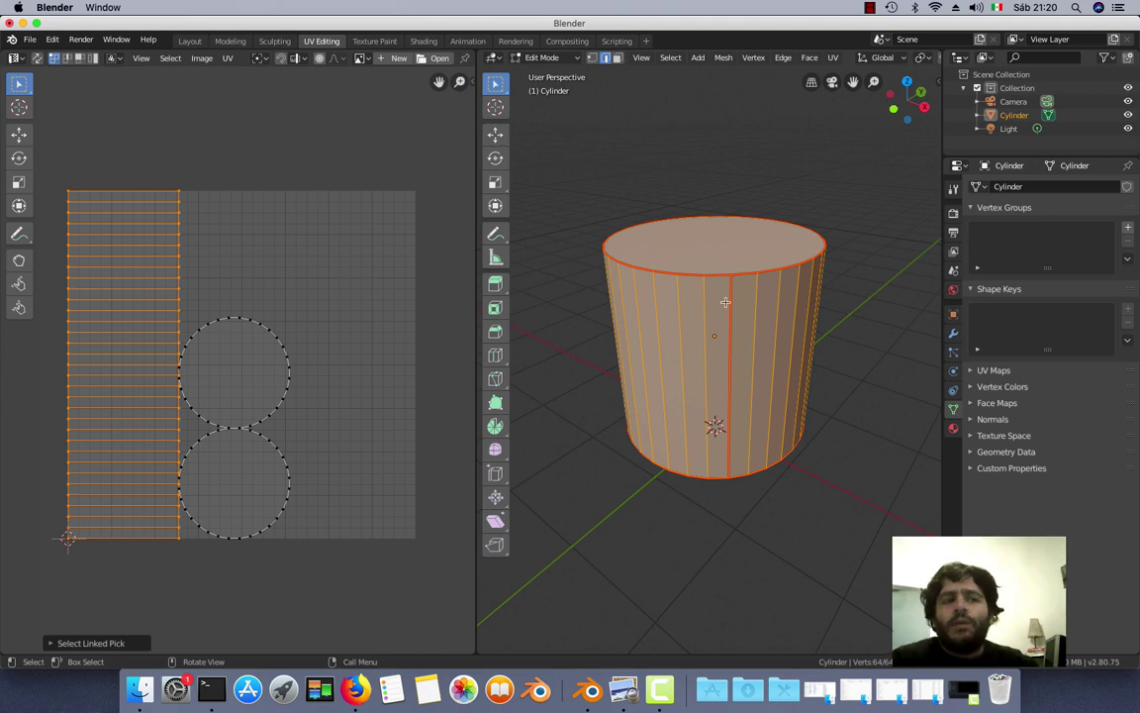
mouse_move(697, 255)
middle_mouse_down()
mouse_move(725, 334)
mouse_move(616, 279)
mouse_move(702, 340)
mouse_move(751, 339)
mouse_move(682, 420)
mouse_move(807, 319)
mouse_move(817, 330)
middle_mouse_up()
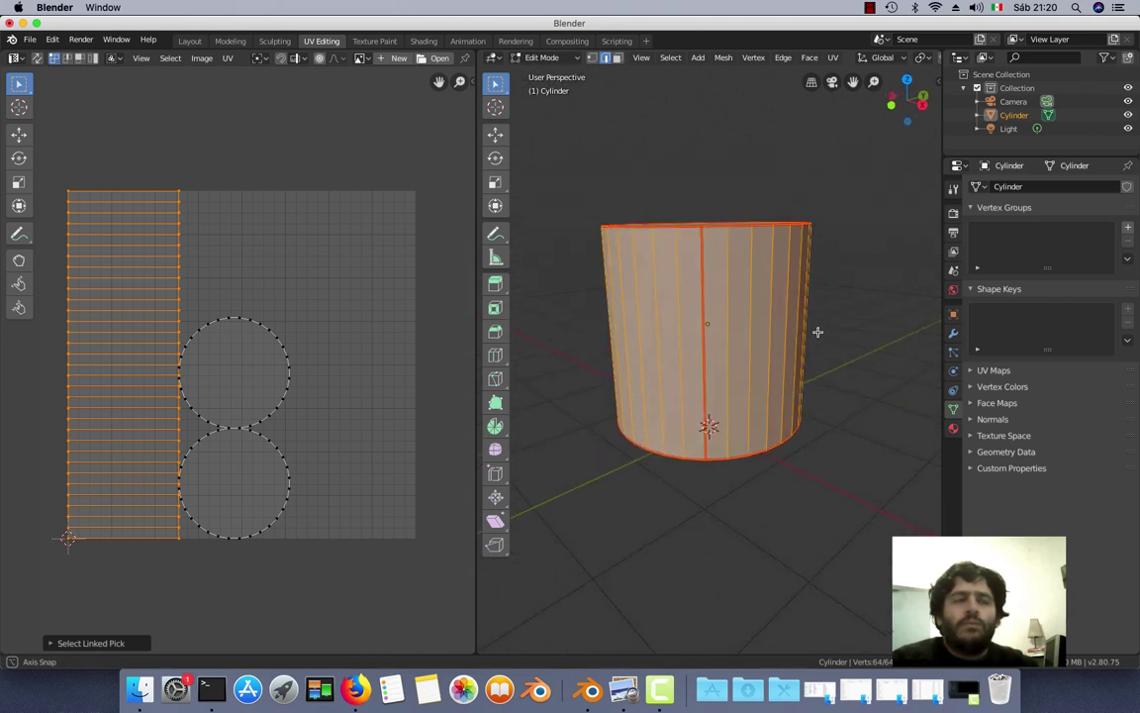
middle_click_drag(656, 303, 743, 341)
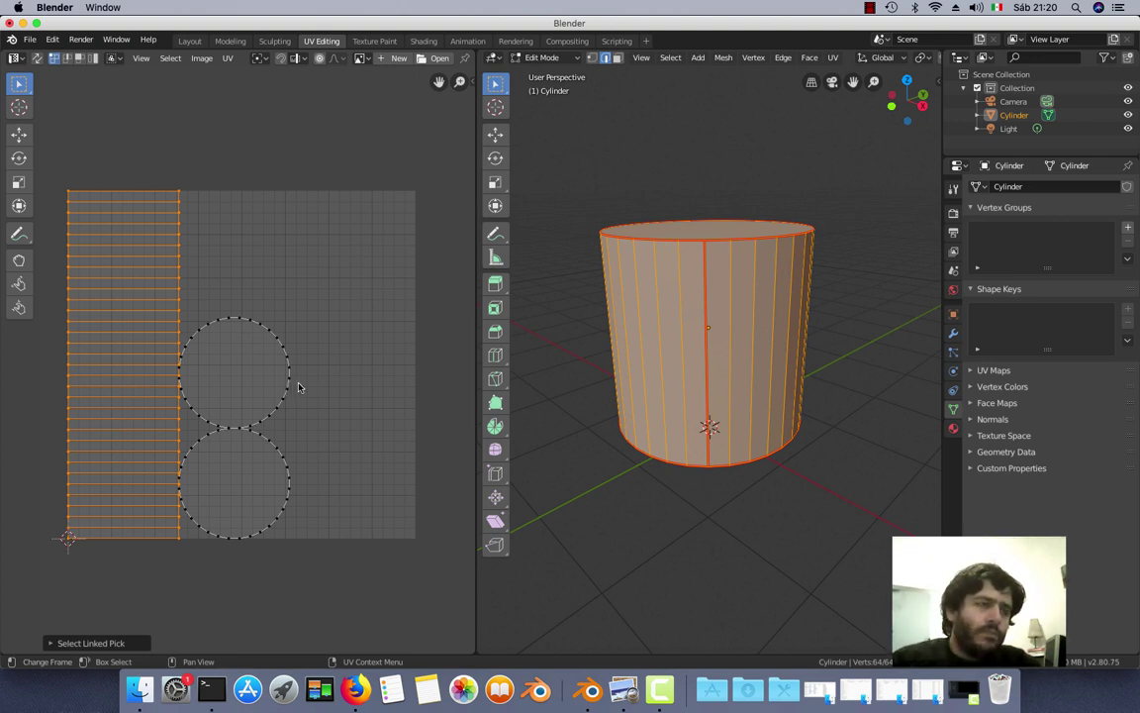
key("l")
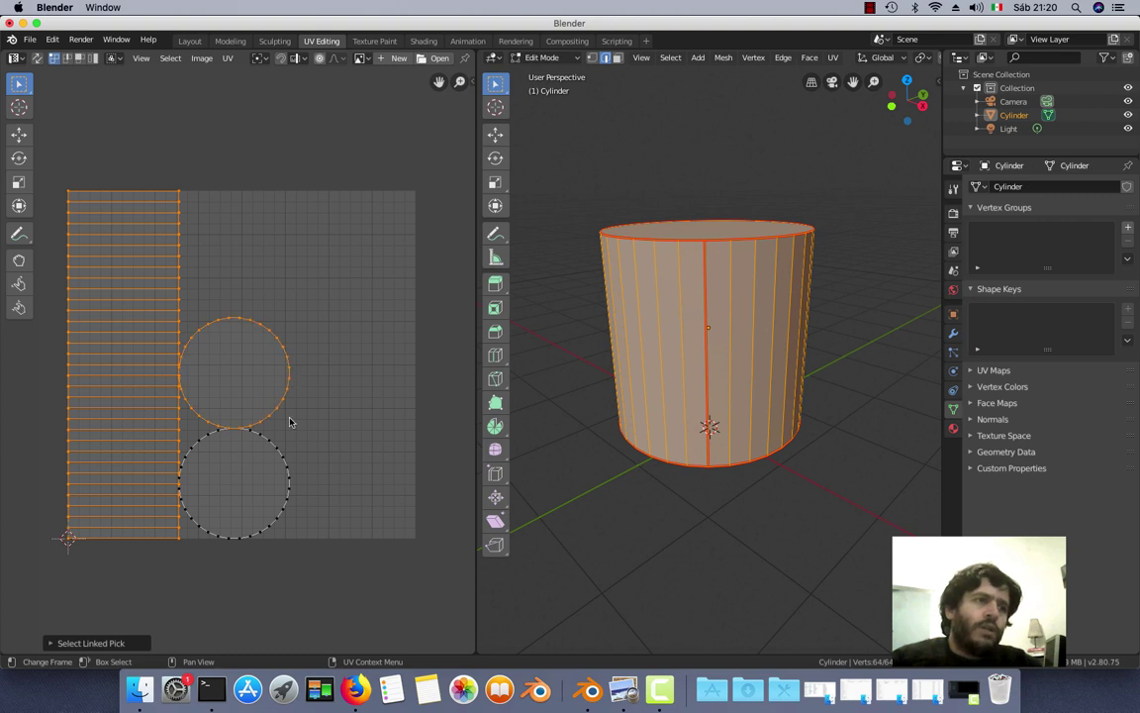
key("l")
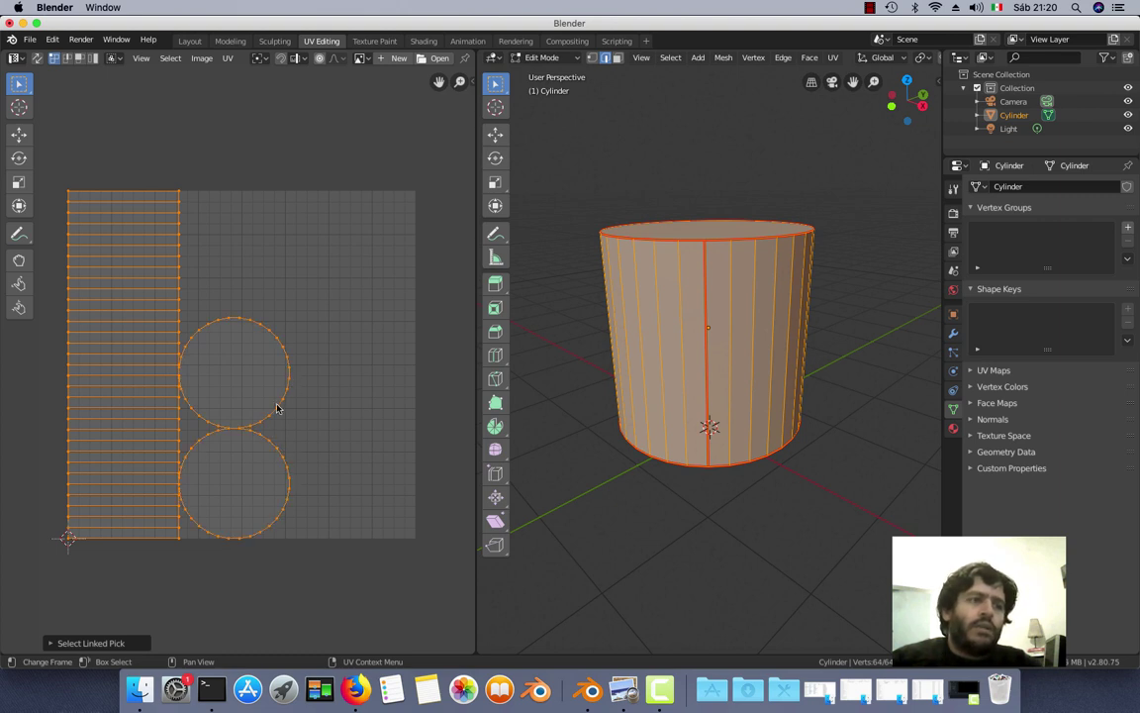
key("alt+a")
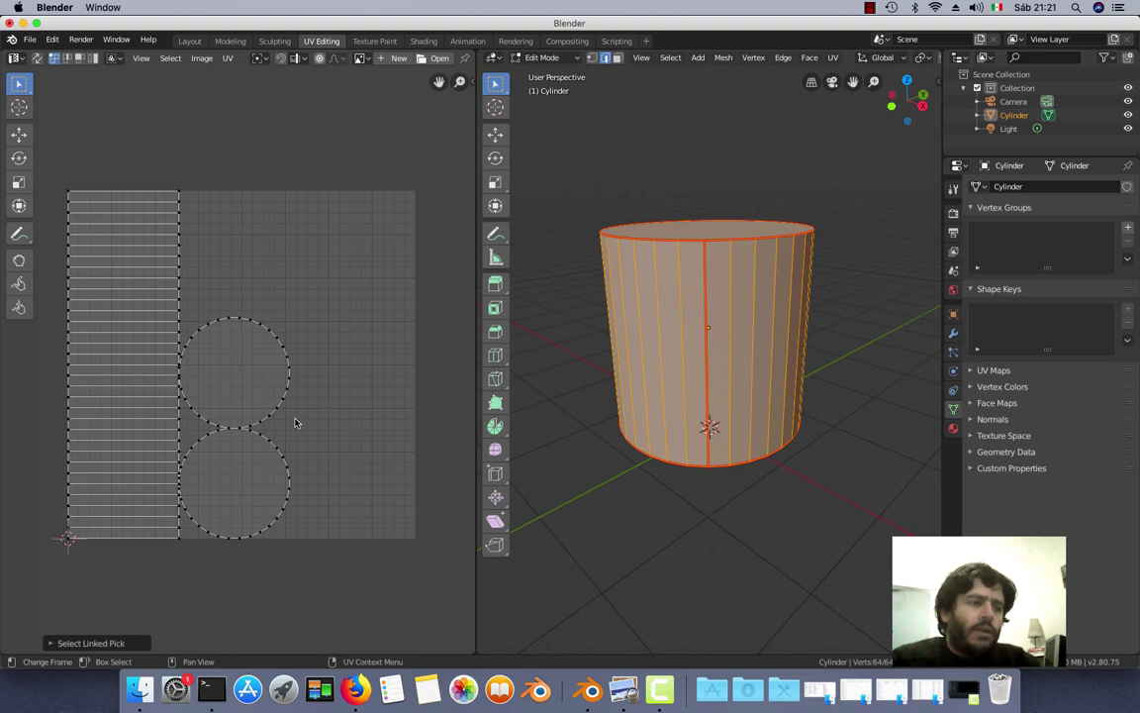
key("l")
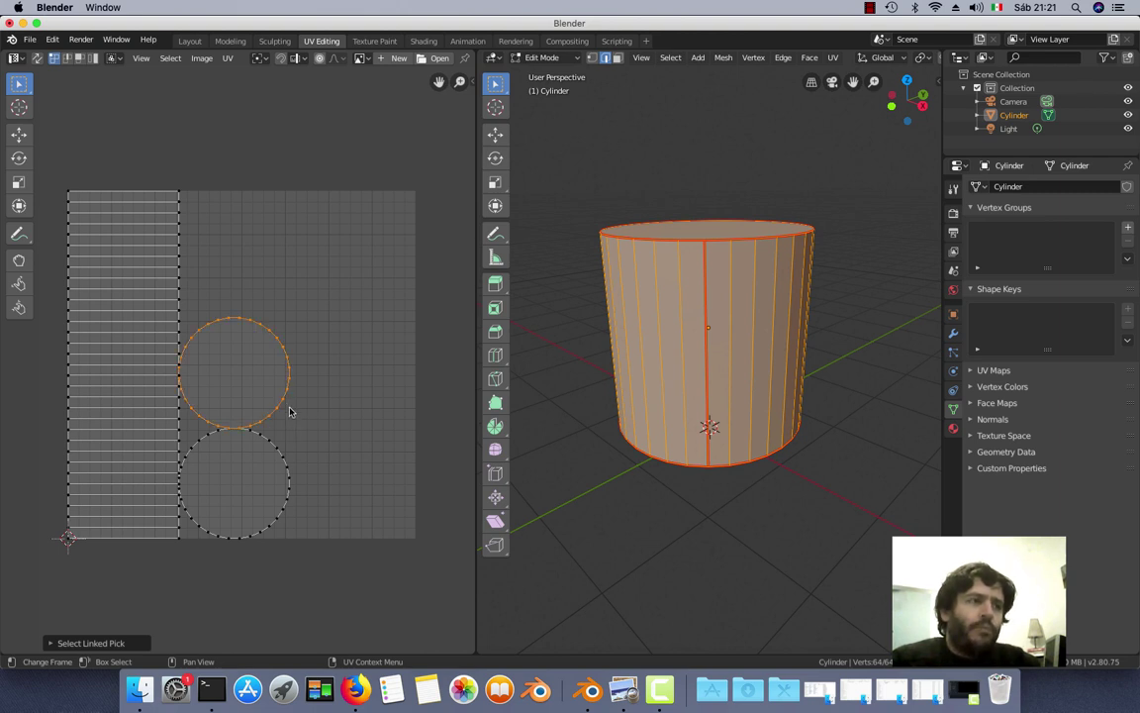
key("g")
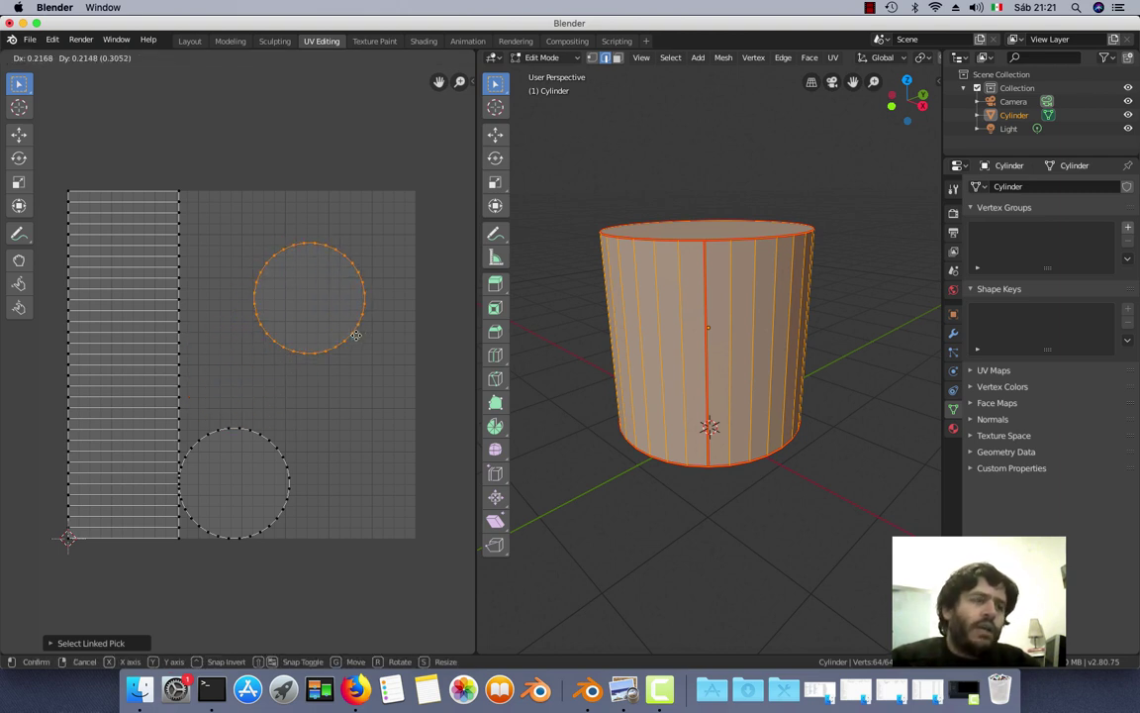
left_click(396, 297)
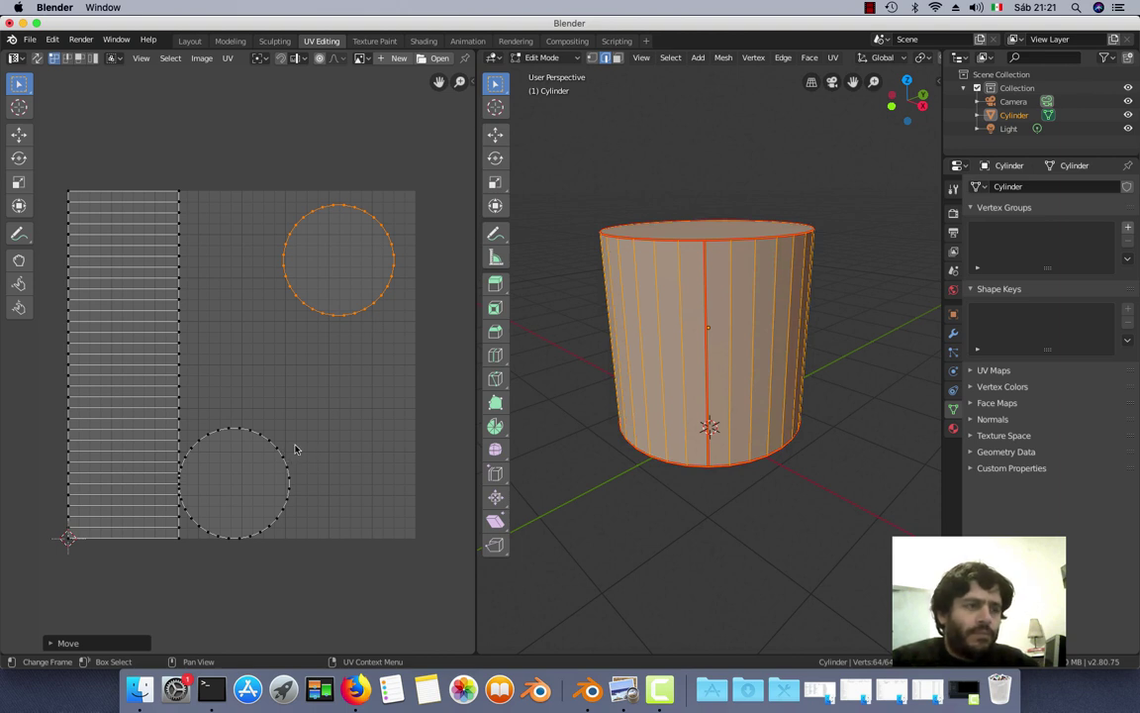
left_click(284, 456)
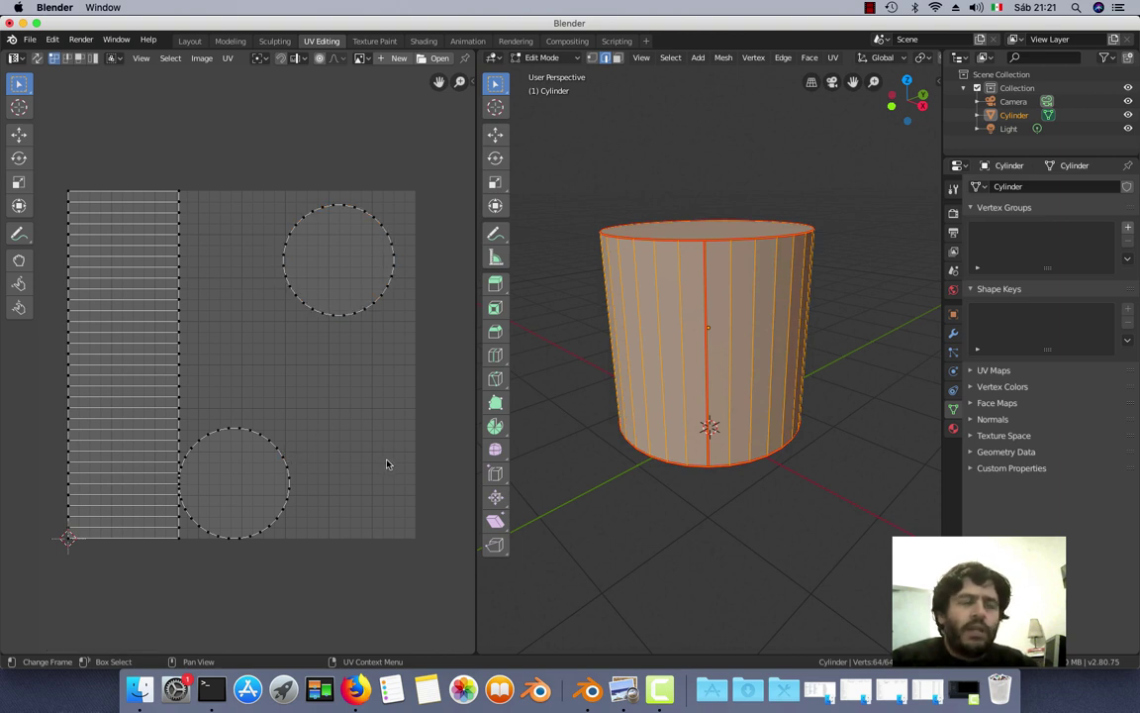
key("l")
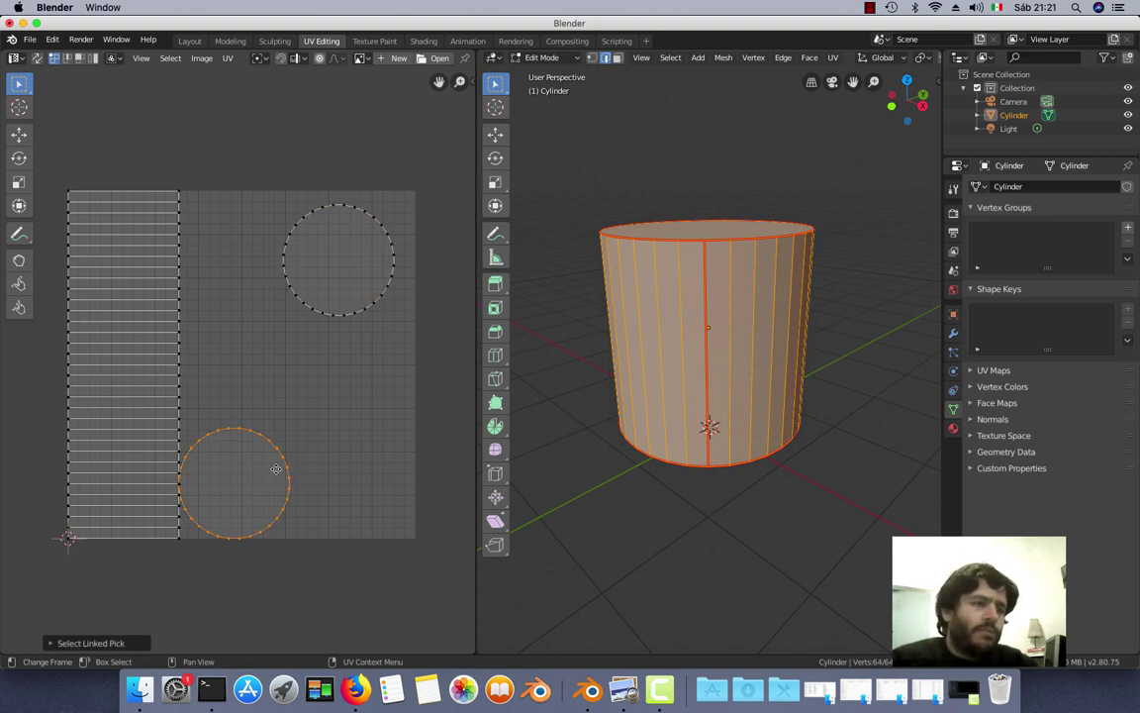
key("g")
left_click(348, 433)
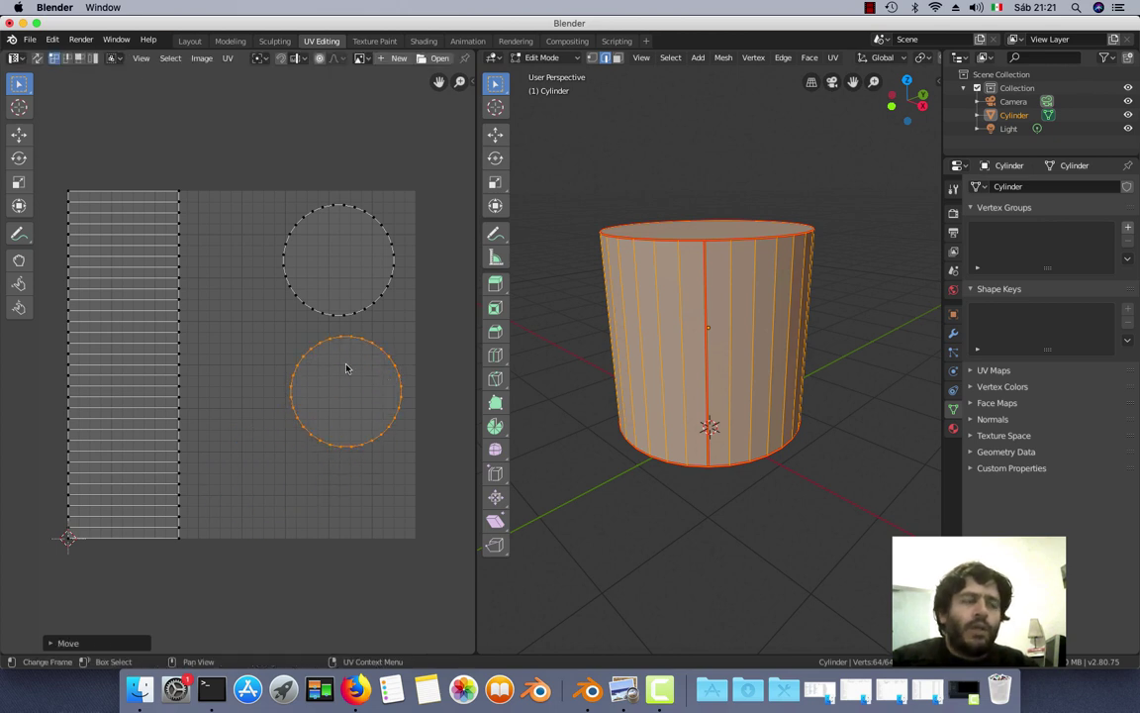
left_click(211, 336)
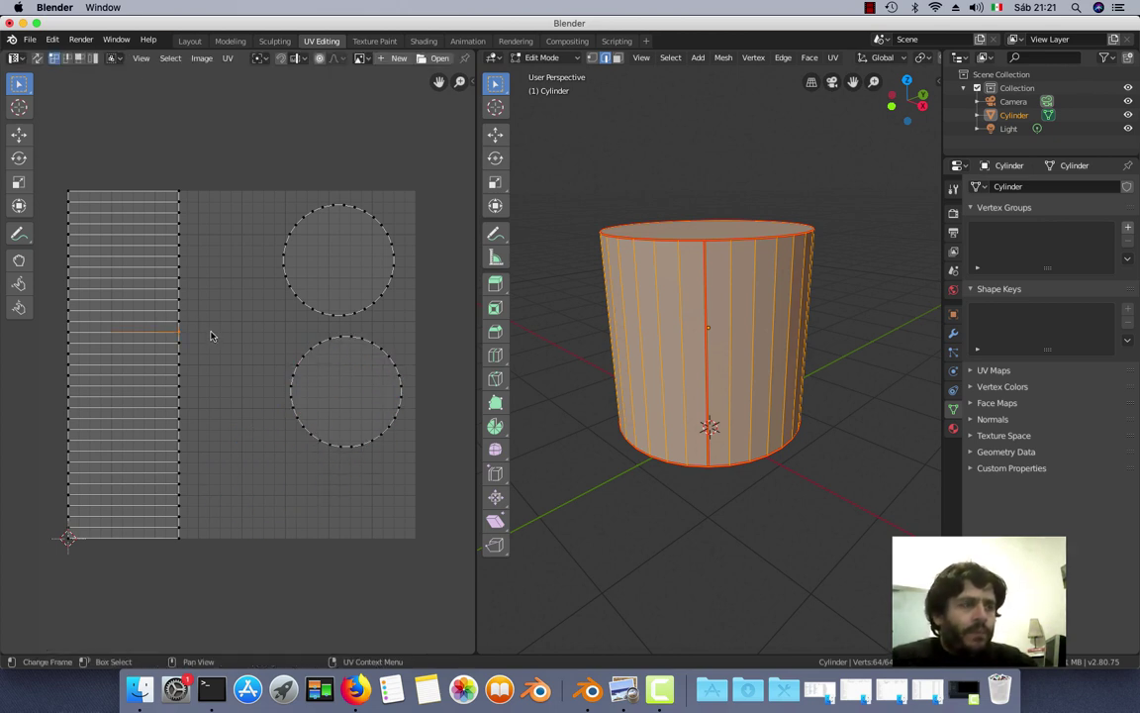
key("l")
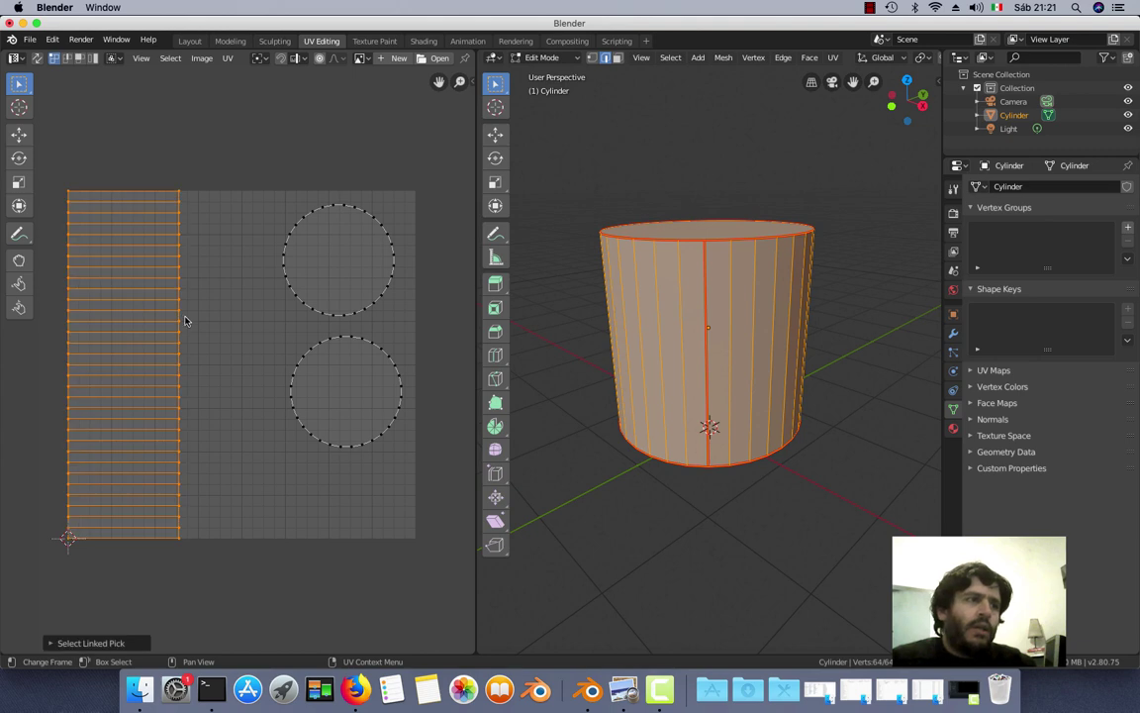
key("r")
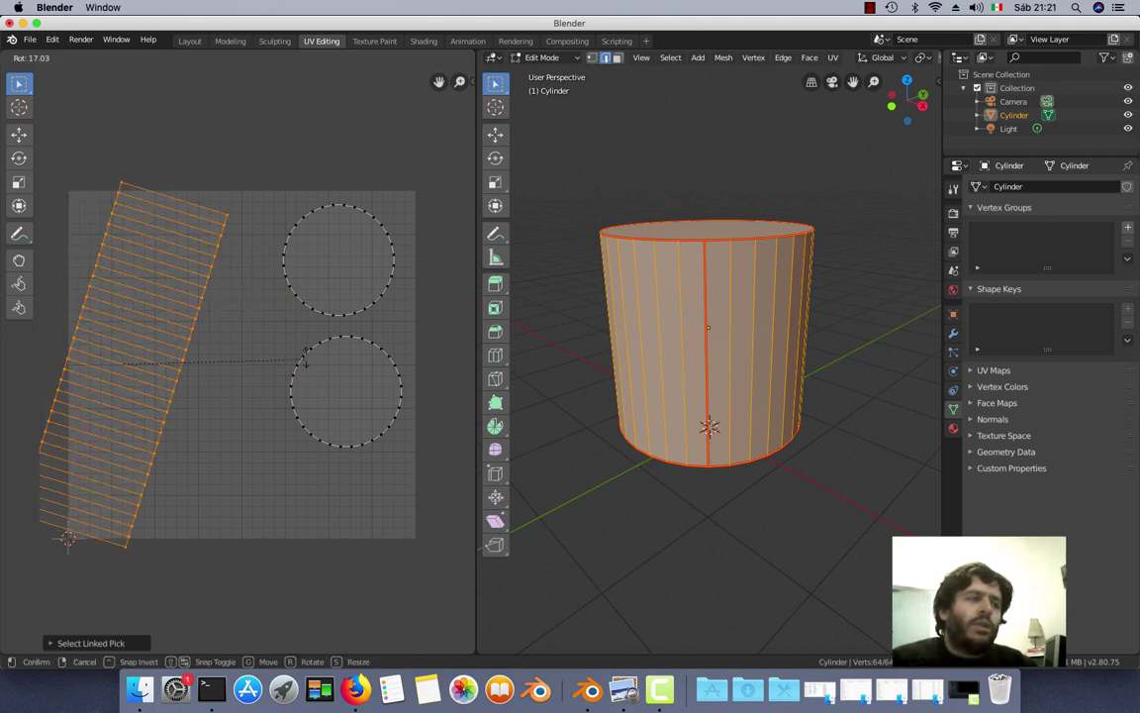
key("Escape")
scroll(284, 376, "down", 2)
scroll(292, 366, "left", 3)
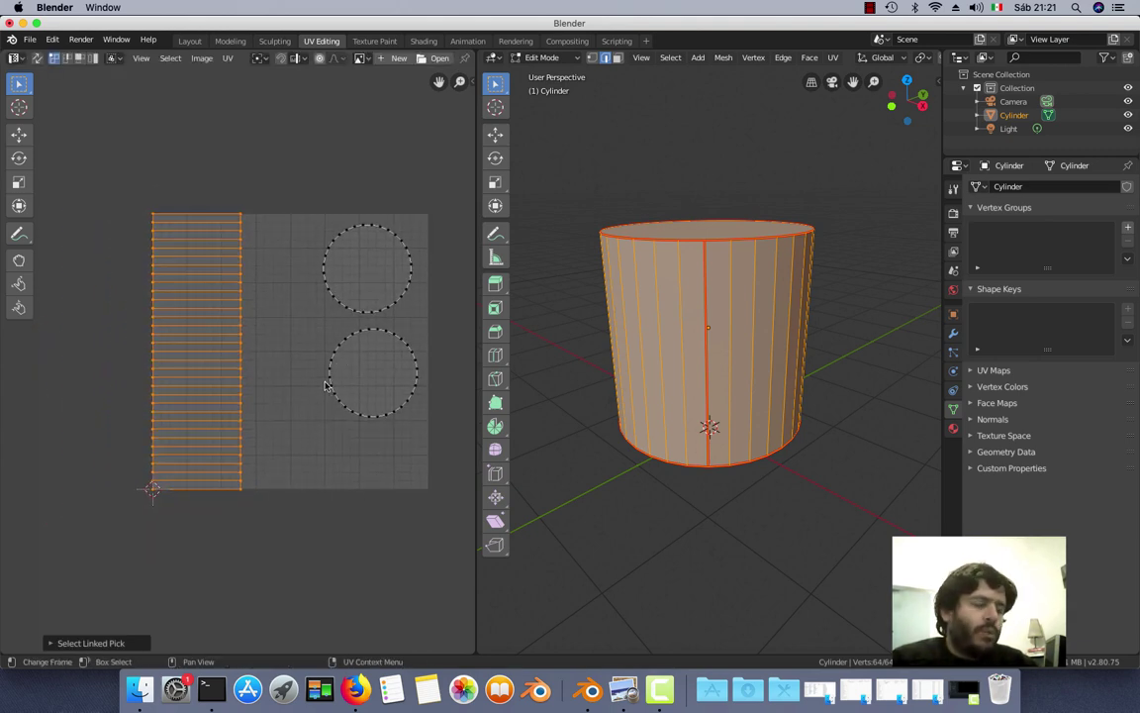
key("s")
left_click(320, 375)
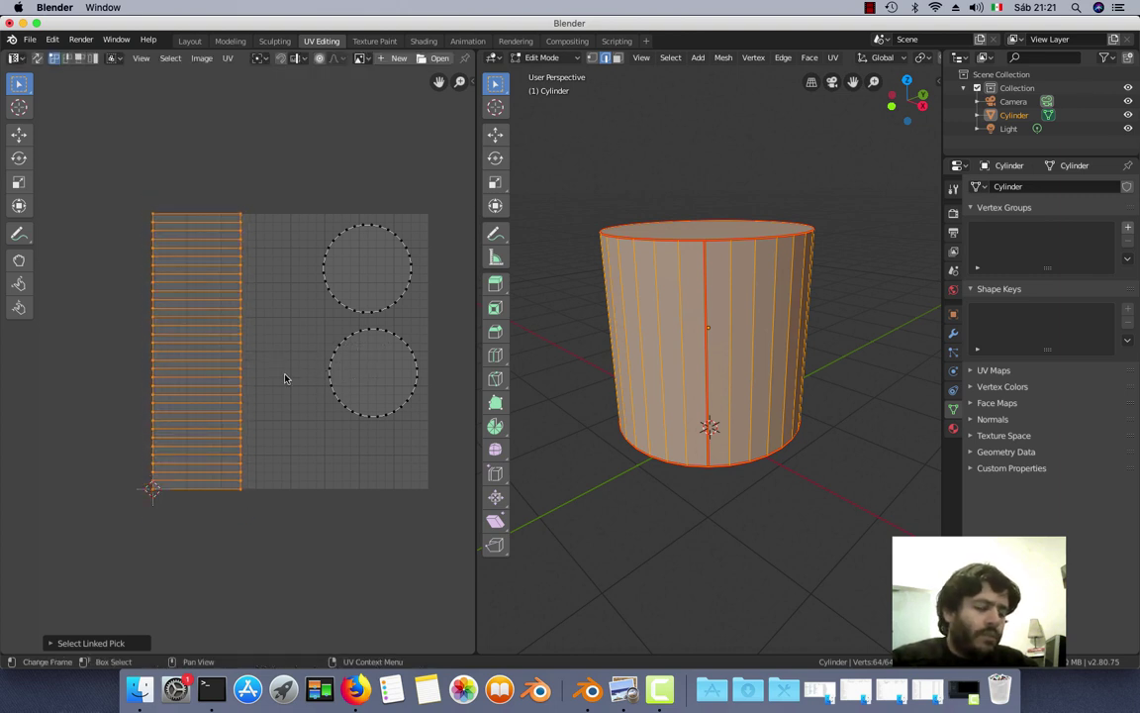
key("g")
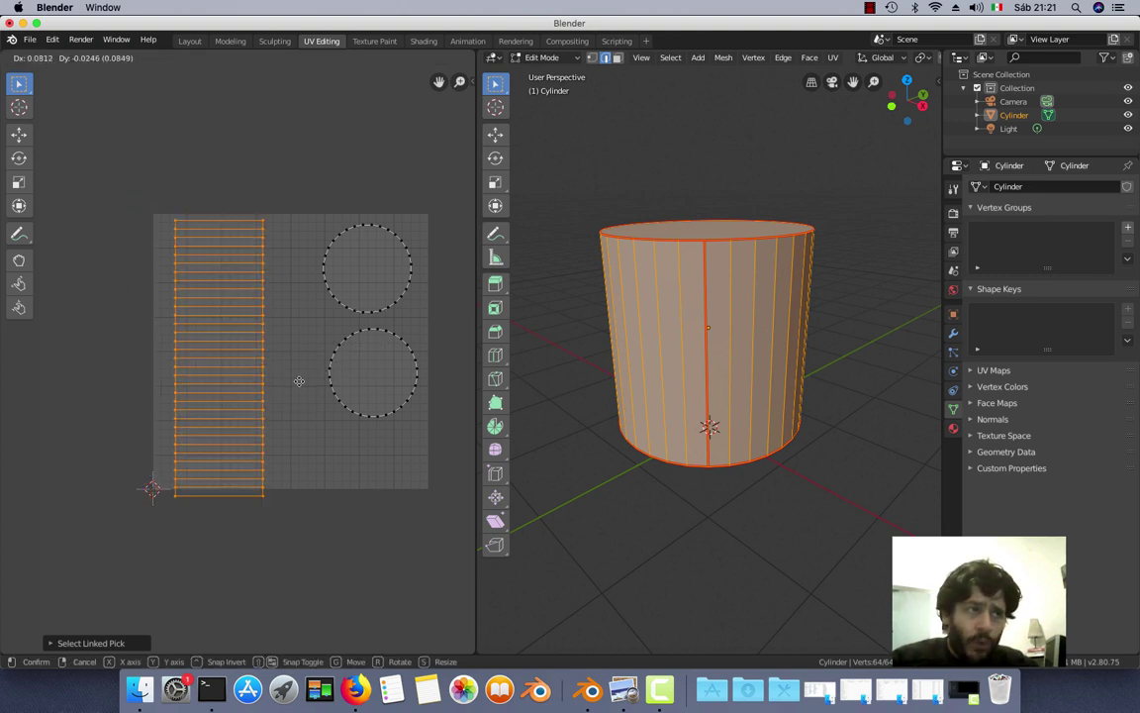
right_click(301, 376)
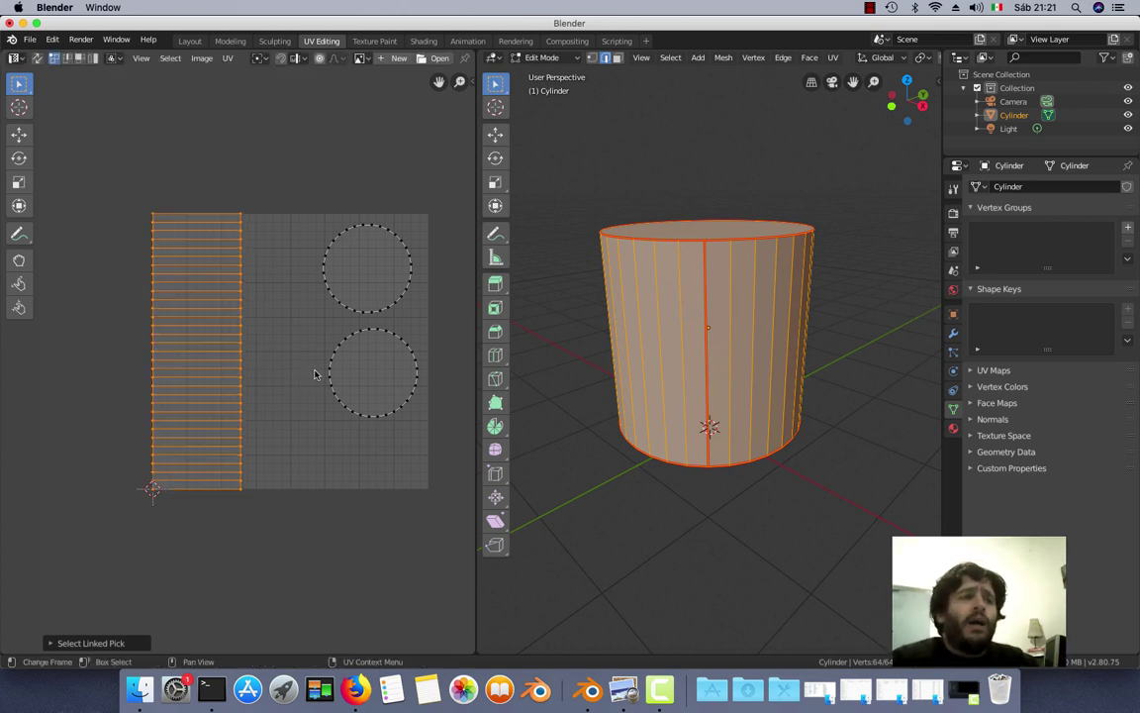
scroll(280, 360, "right", 2)
scroll(297, 337, "up", 2)
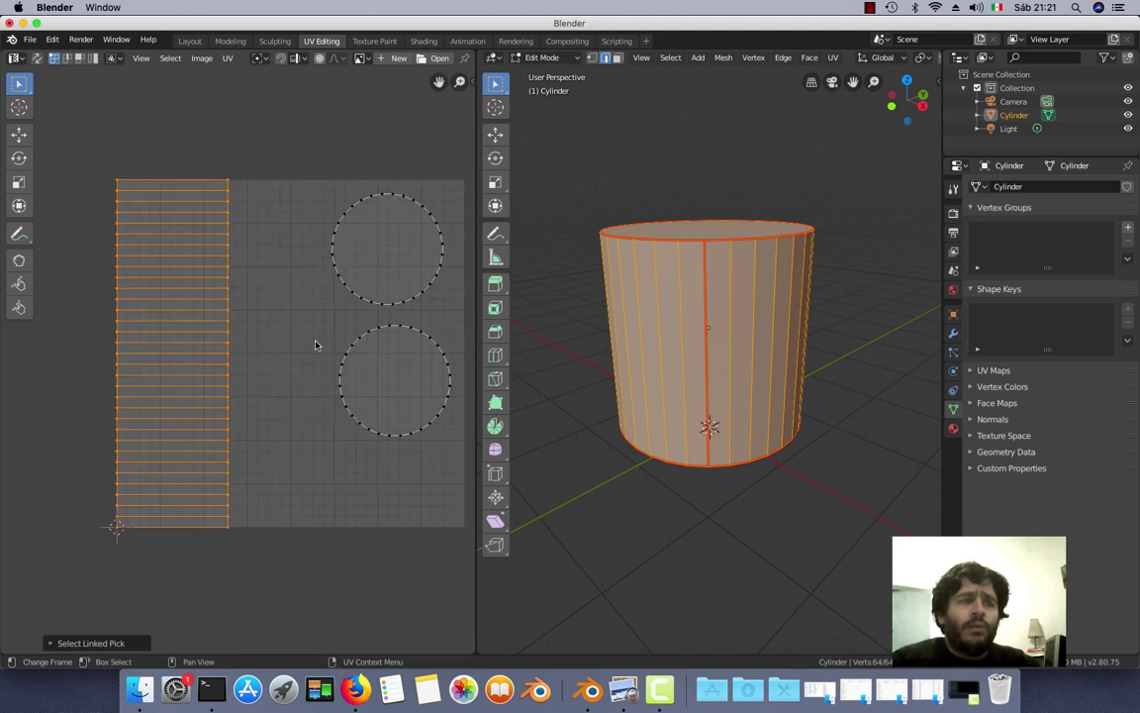
scroll(295, 343, "right", 1)
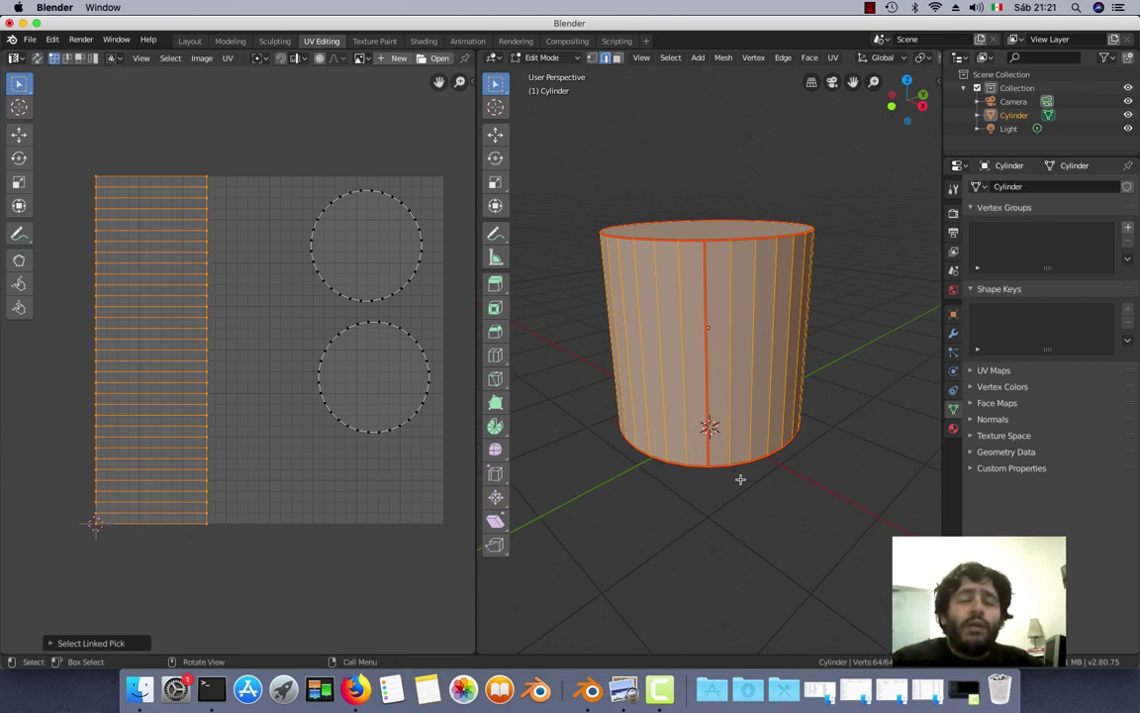
- Select the upper cap UV circle as a linked island and move it beside the strip's upper part
middle_click_drag(662, 436, 671, 437)
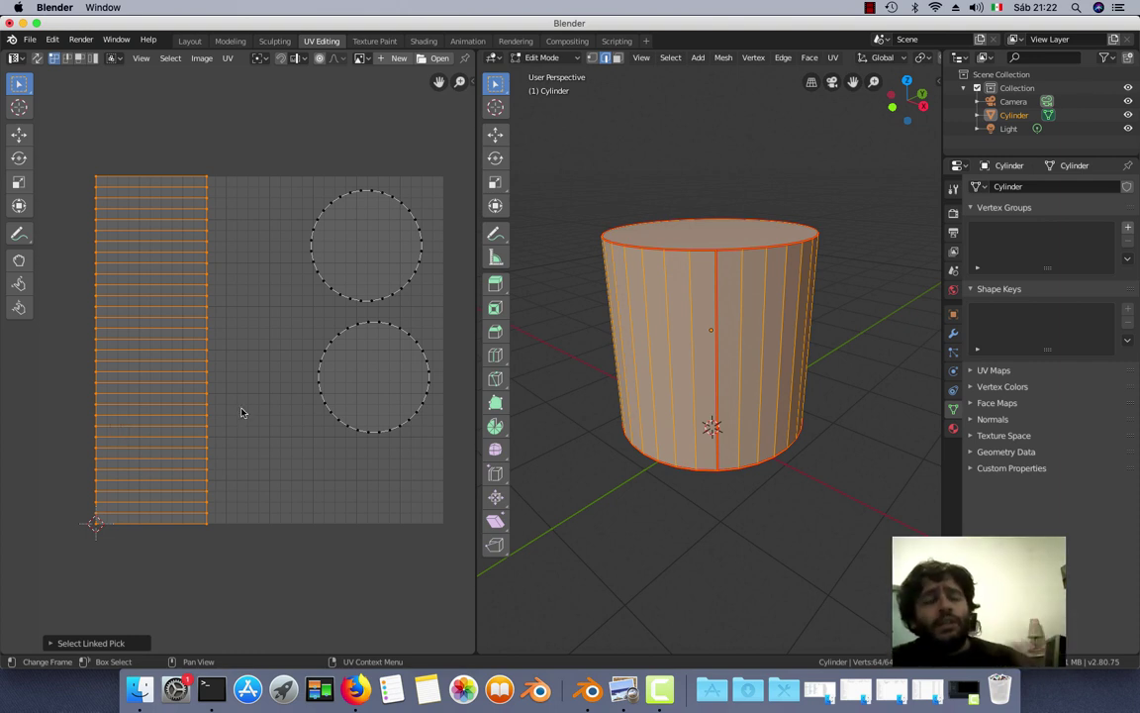
left_click(313, 307)
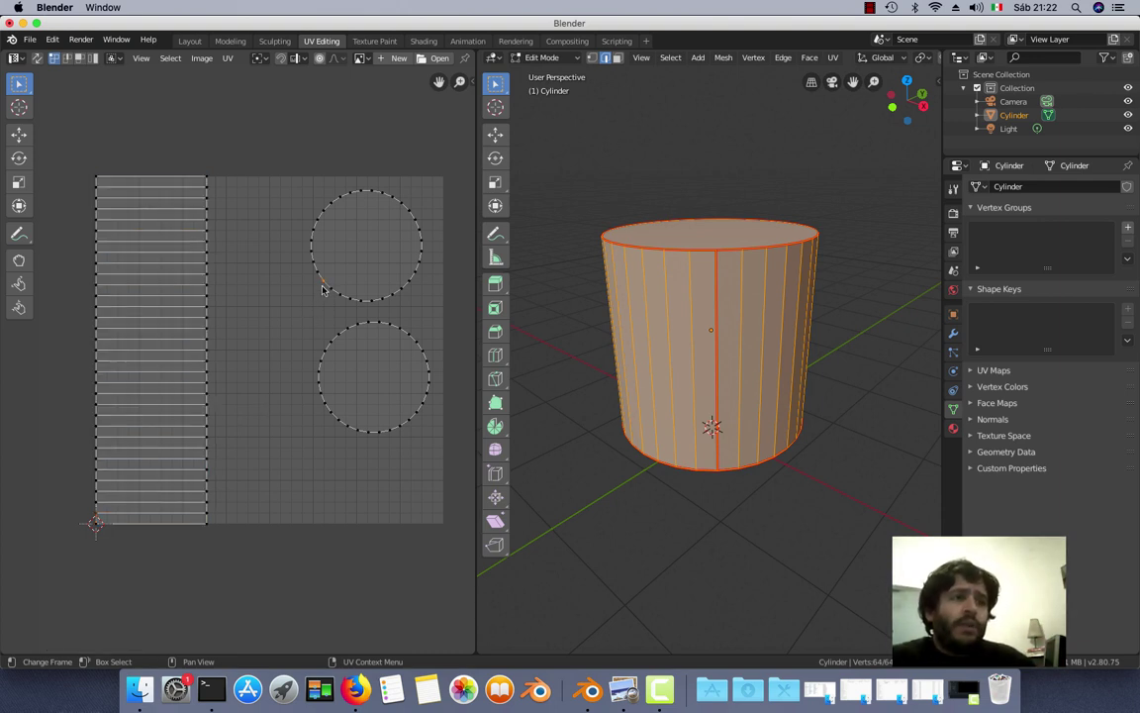
key("l")
key("g")
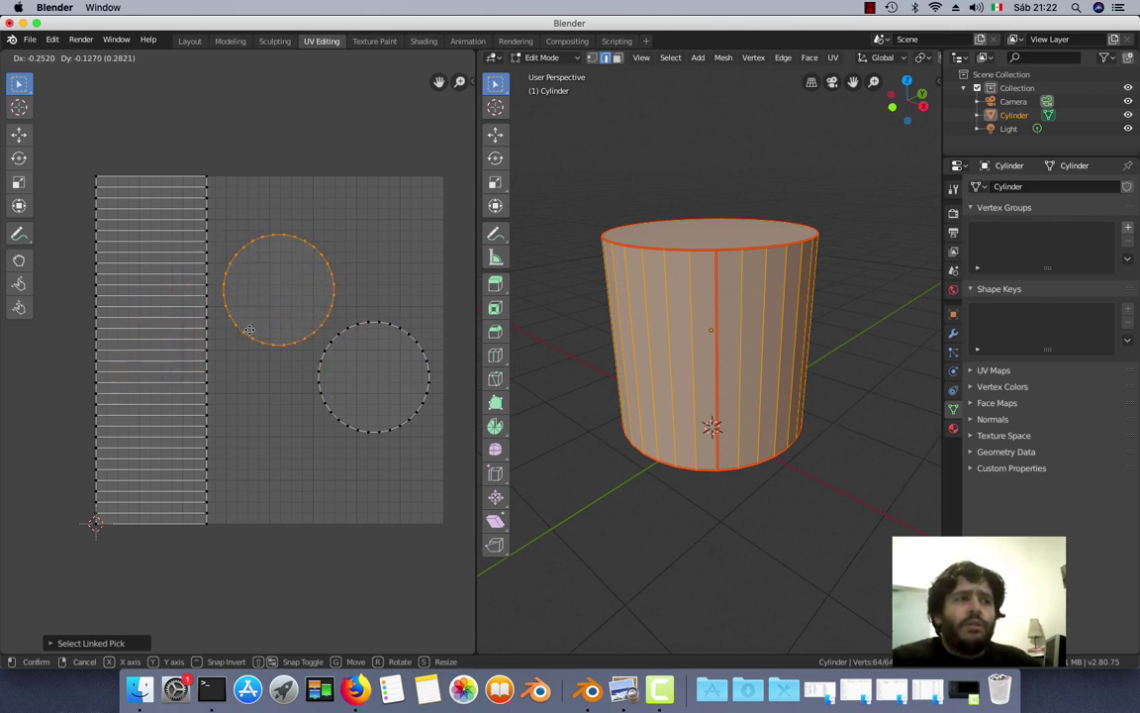
left_click(191, 351)
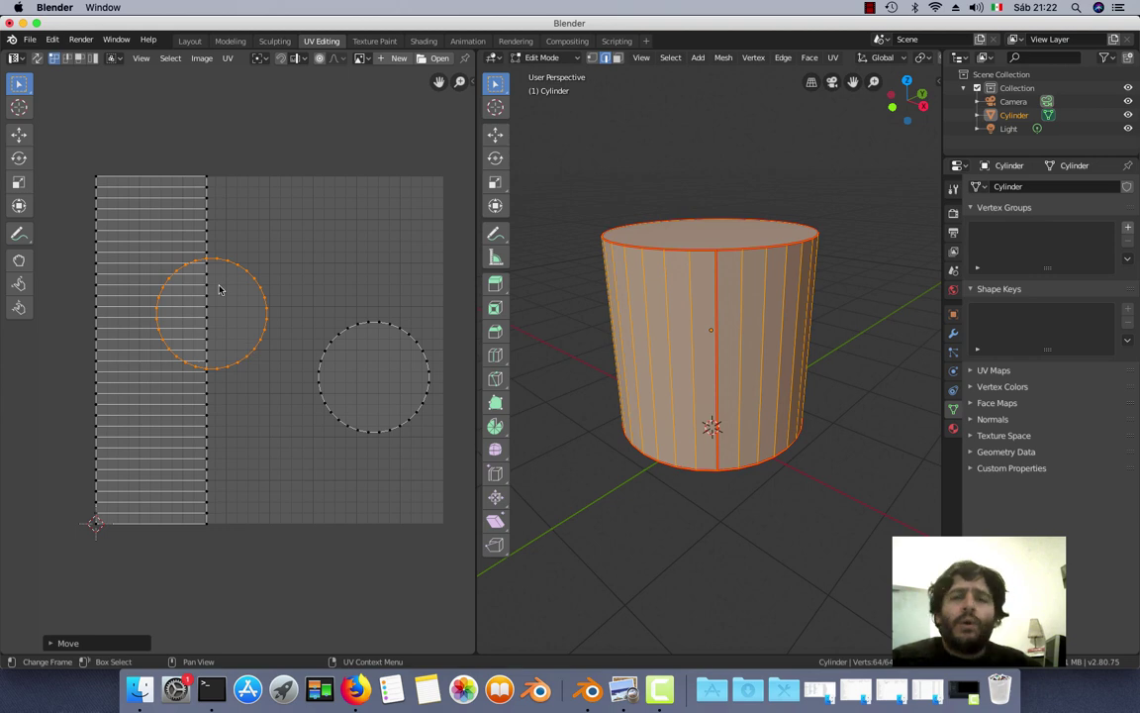
scroll(219, 288, "up", 2)
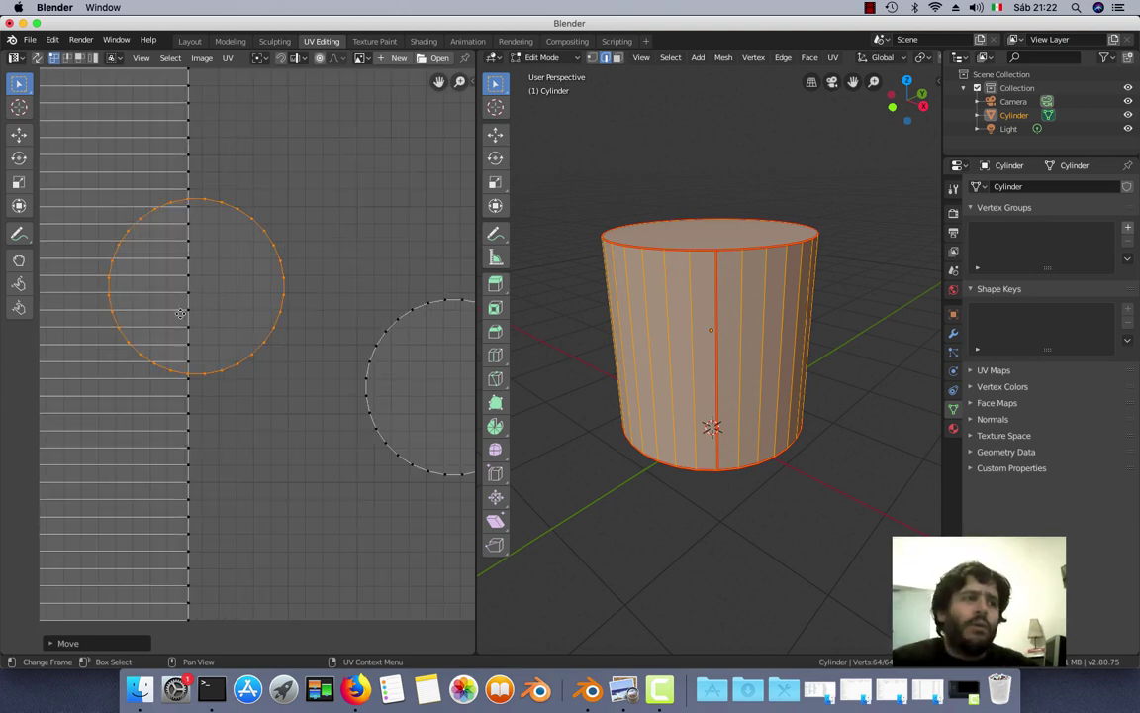
scroll(267, 247, "down", 2)
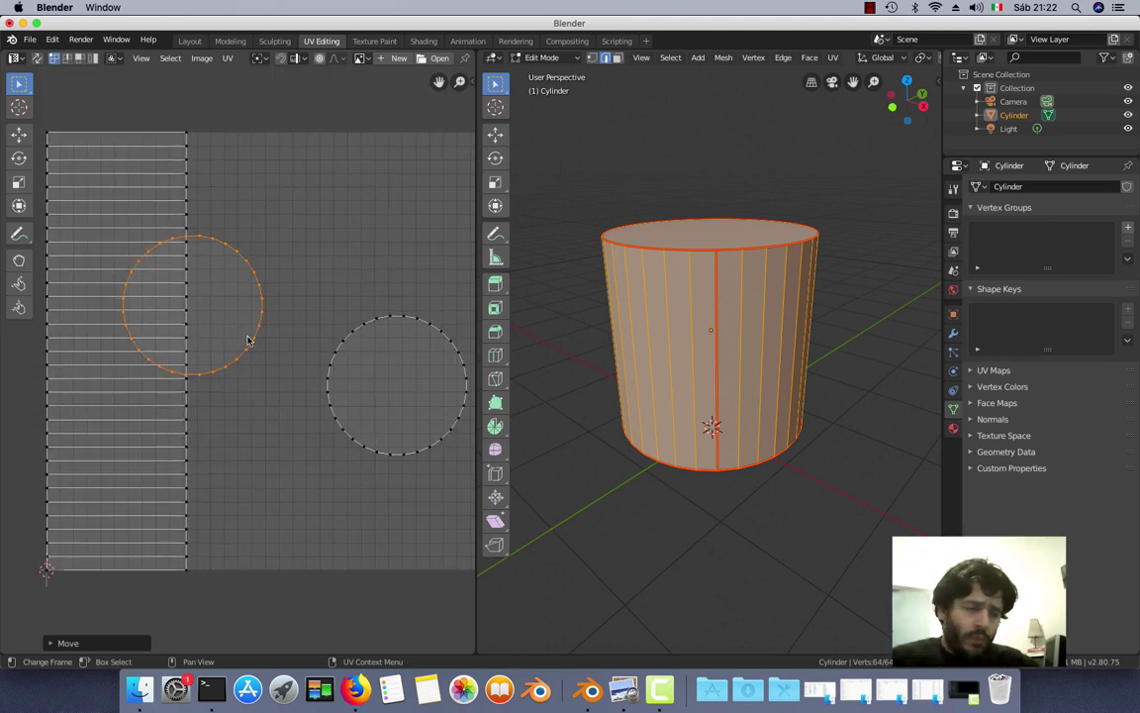
key("g")
left_click(297, 254)
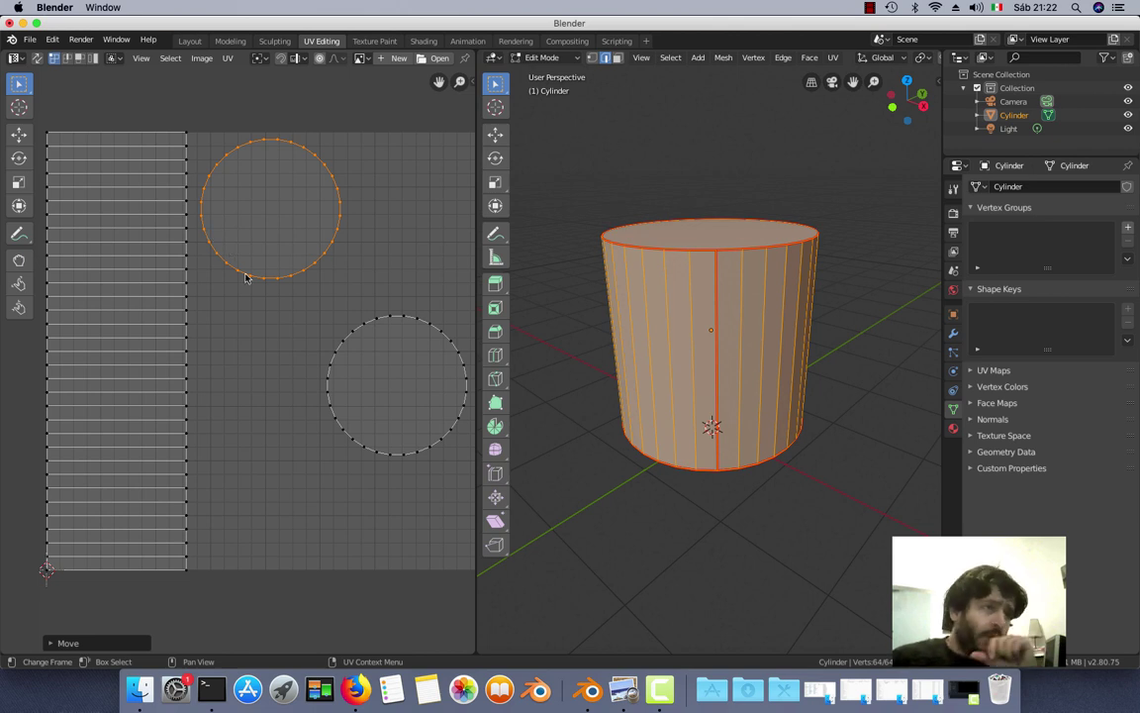
scroll(247, 278, "down", 1)
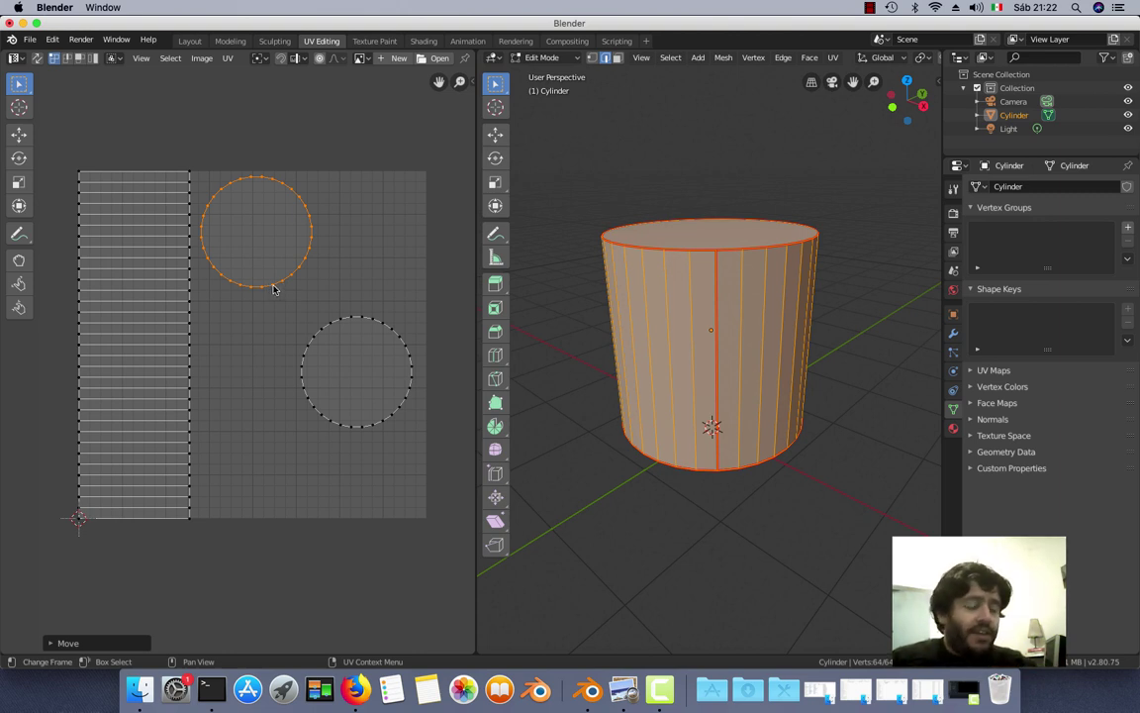
middle_click_drag(271, 287, 288, 330)
scroll(287, 331, "up", 1)
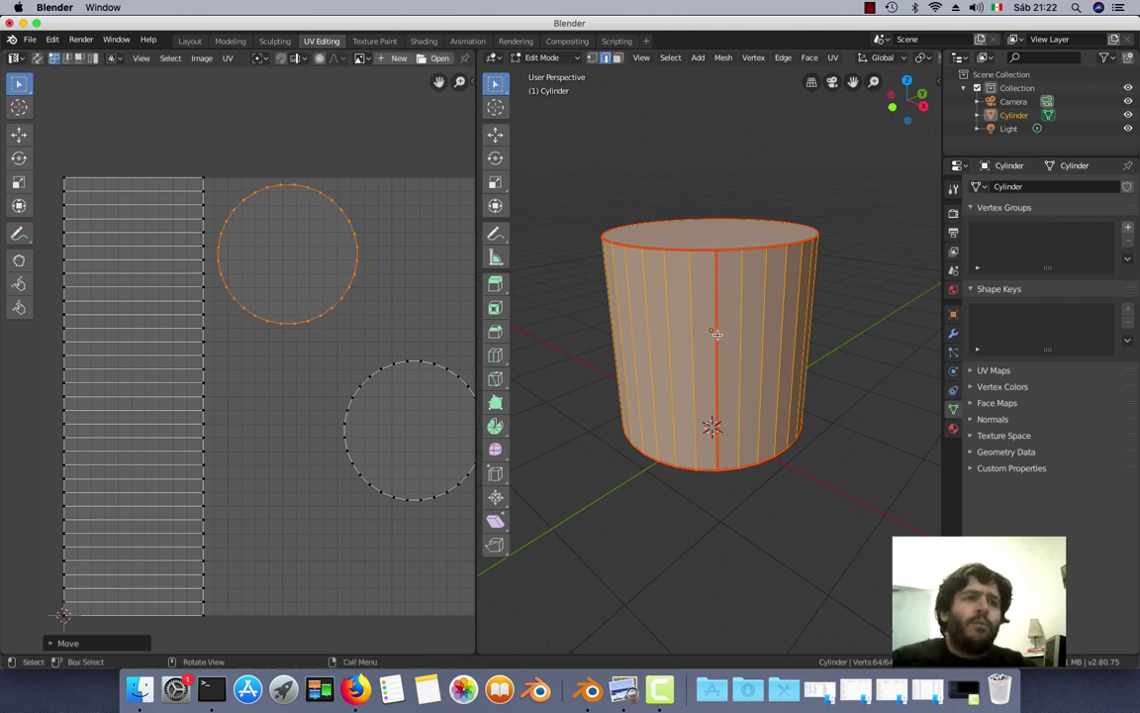
- Unwrap the cylinder again and zoom the UV Editor to inspect the result
key("u")
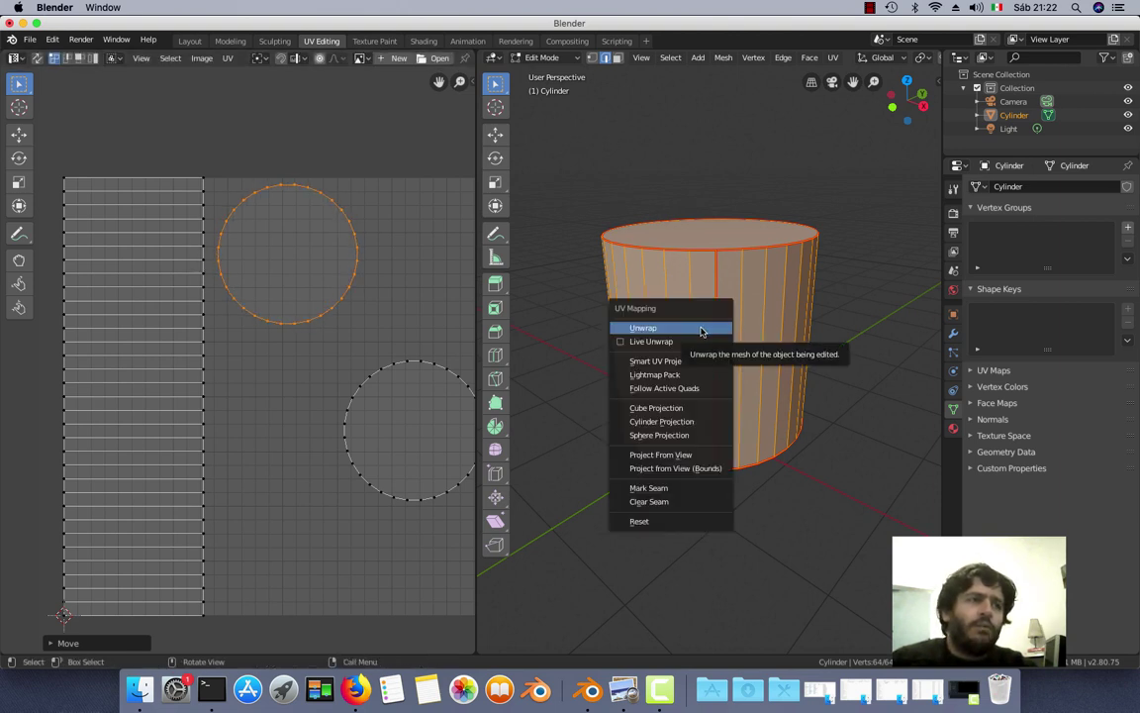
left_click(700, 331)
scroll(256, 484, "up", 5)
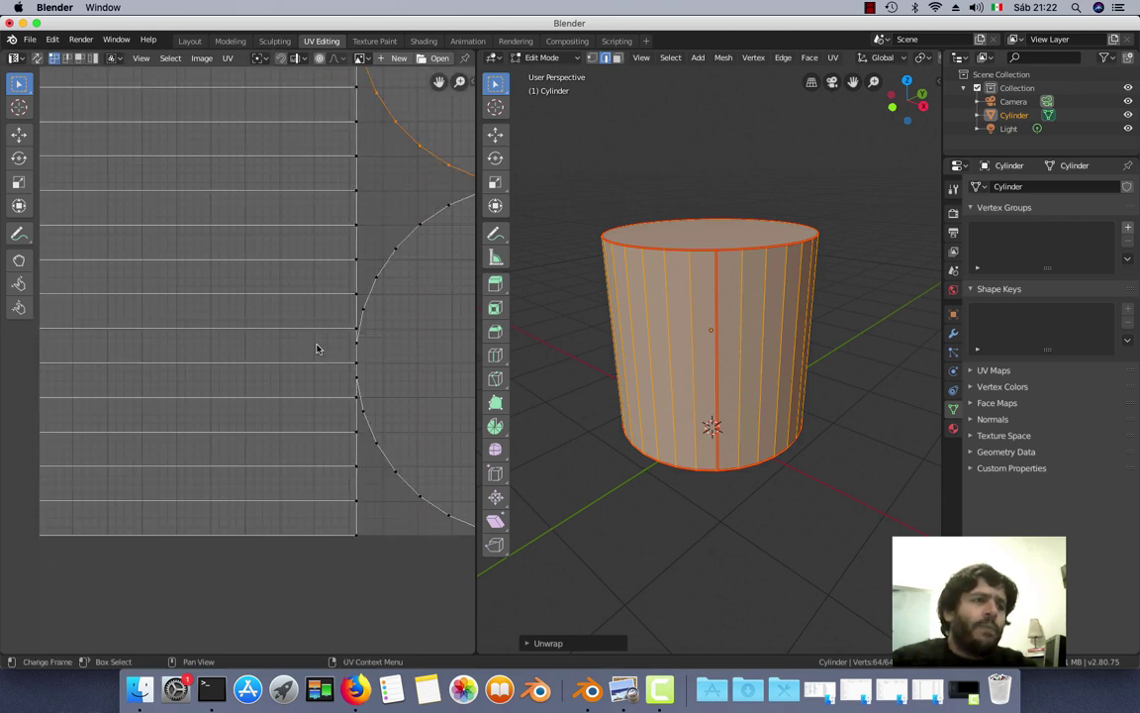
scroll(317, 346, "up", 3)
scroll(248, 351, "up", 3)
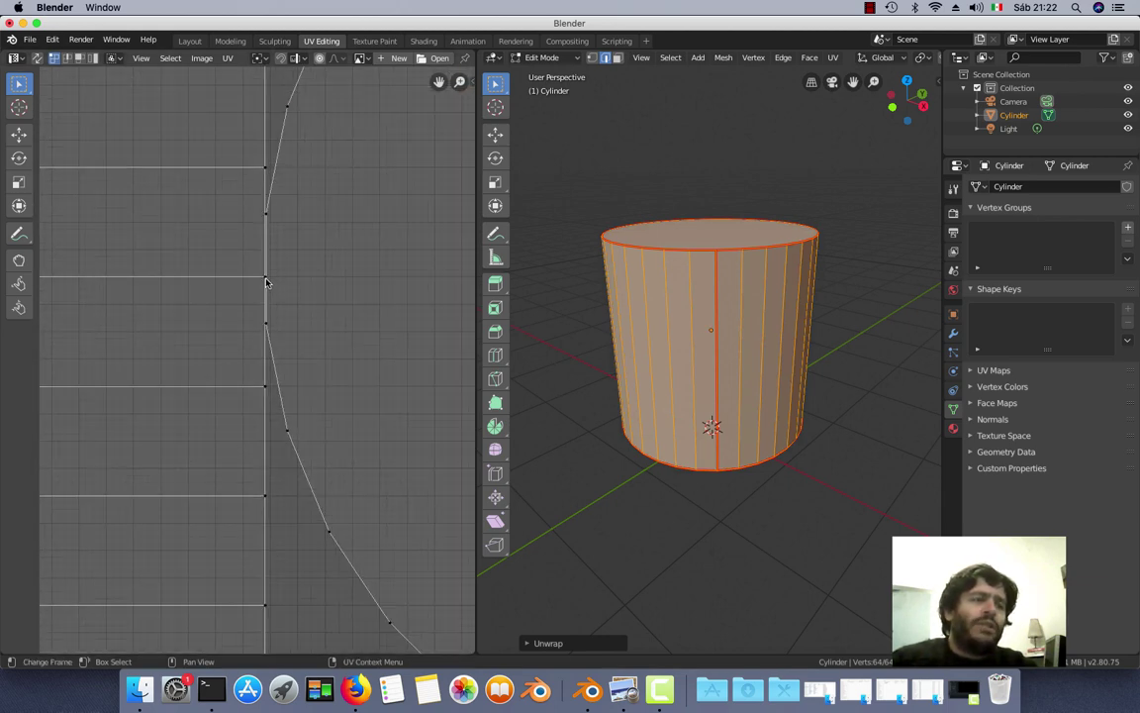
scroll(265, 283, "down", 1)
scroll(269, 290, "down", 3)
scroll(255, 322, "down", 2)
scroll(228, 396, "down", 2)
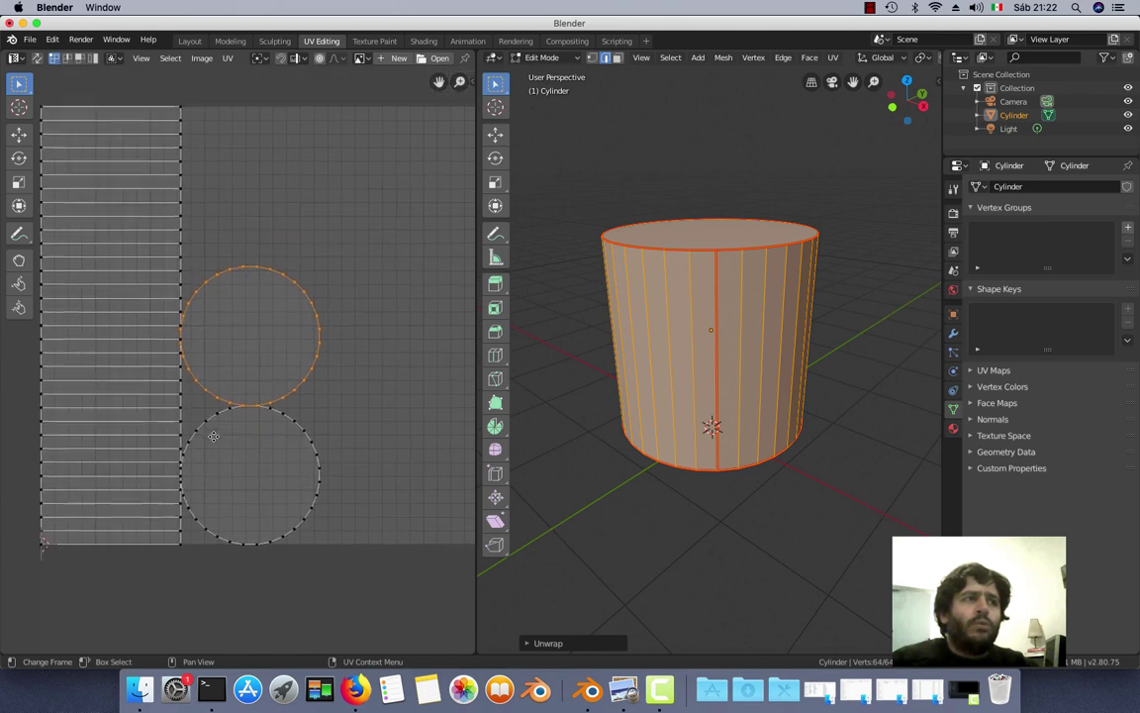
scroll(203, 451, "down", 2)
scroll(248, 376, "up", 4)
scroll(287, 362, "up", 3)
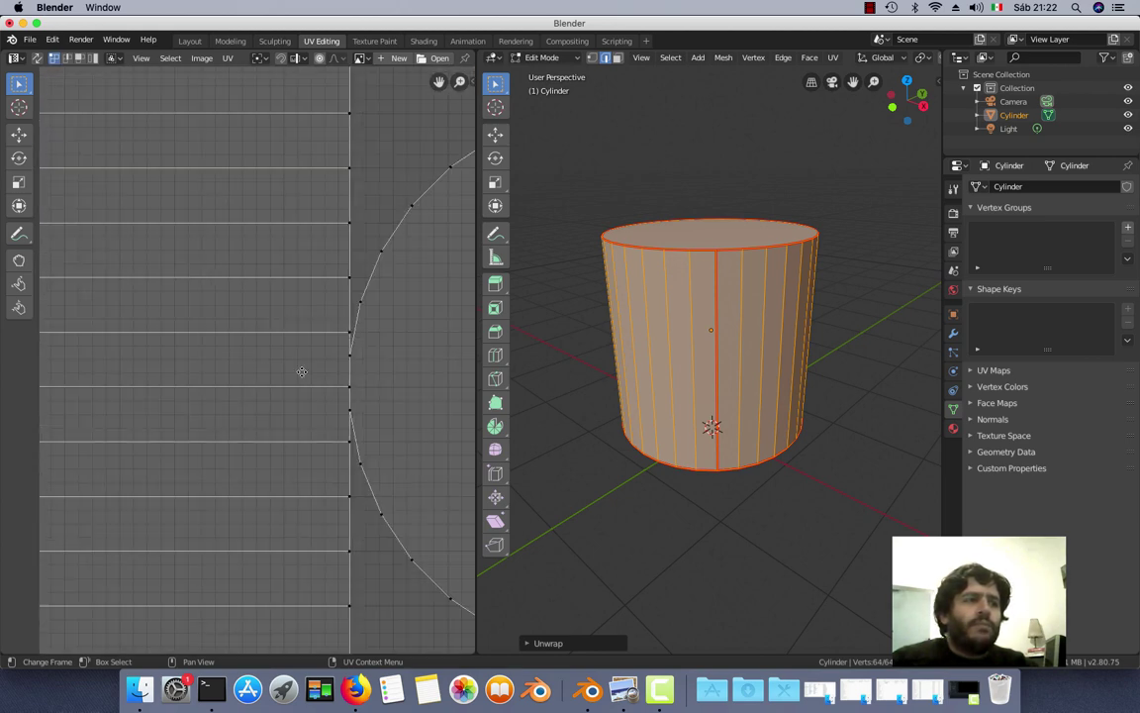
scroll(287, 357, "up", 4)
scroll(253, 332, "up", 1)
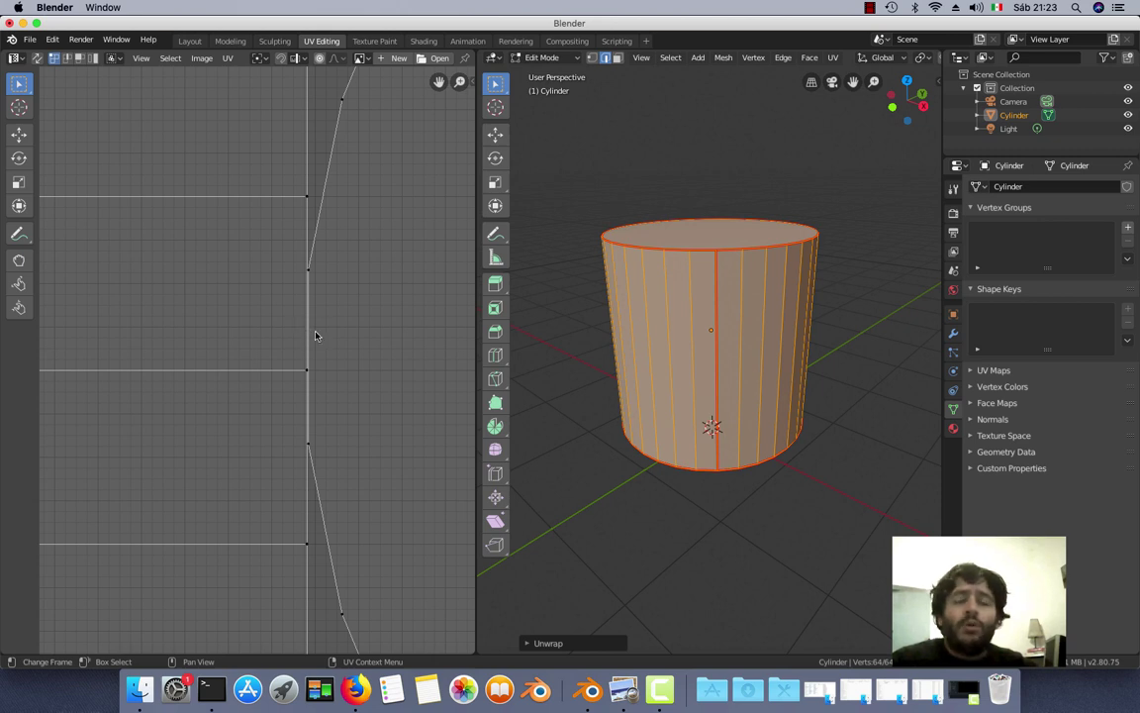
- Unwrap once more so both cap circles stack beside the side strip
scroll(316, 335, "down", 2)
scroll(316, 336, "down", 2)
scroll(277, 317, "down", 2)
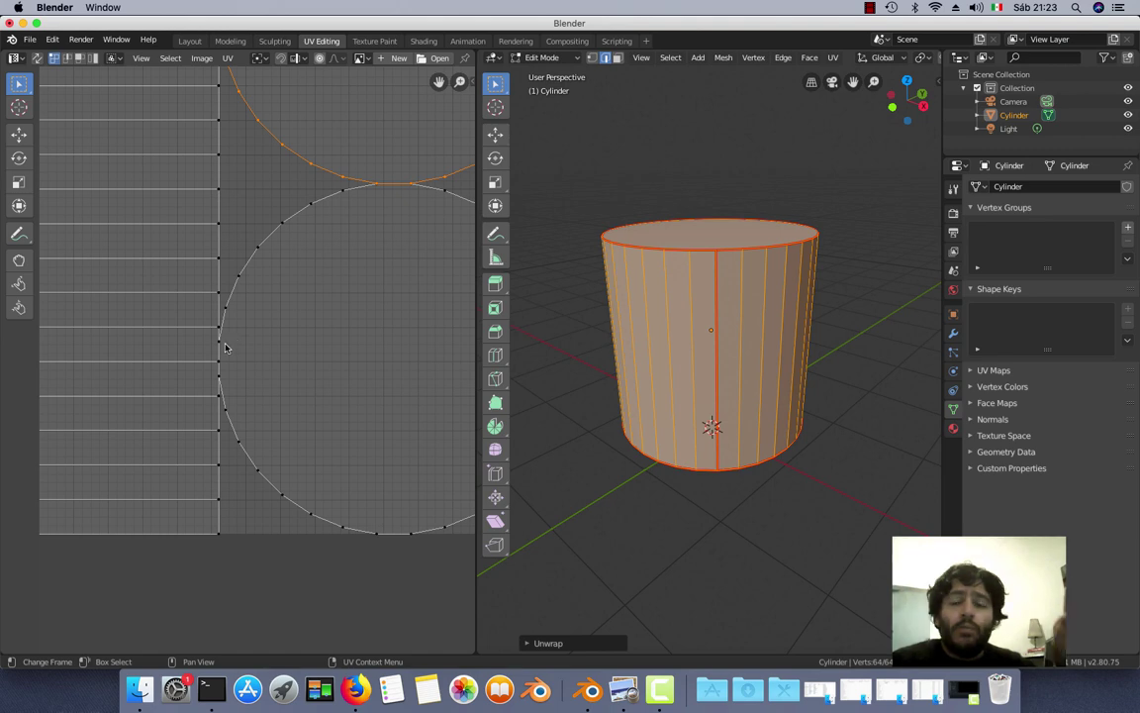
scroll(224, 351, "down", 3)
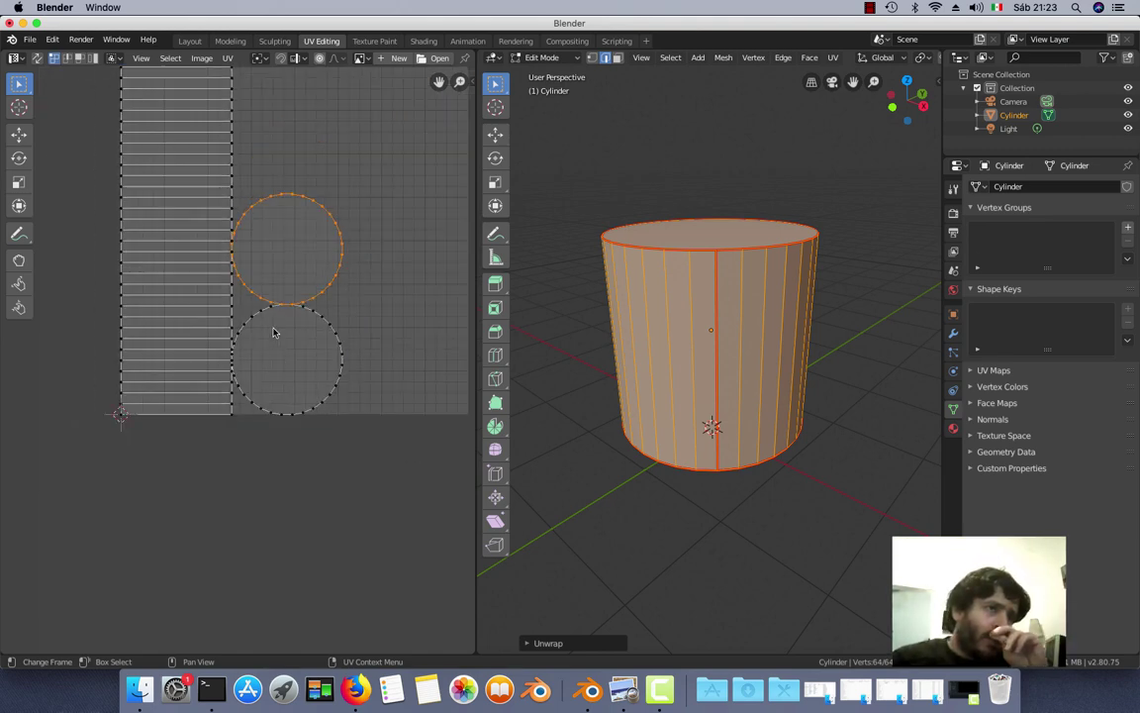
key("u")
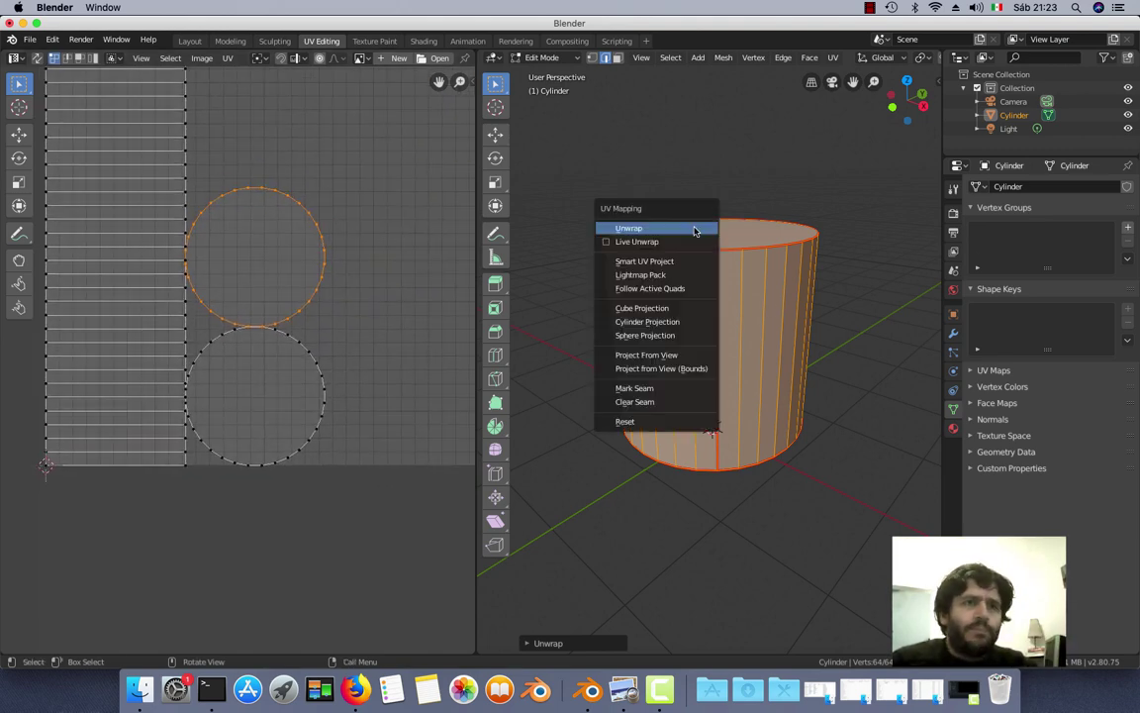
left_click(698, 229)
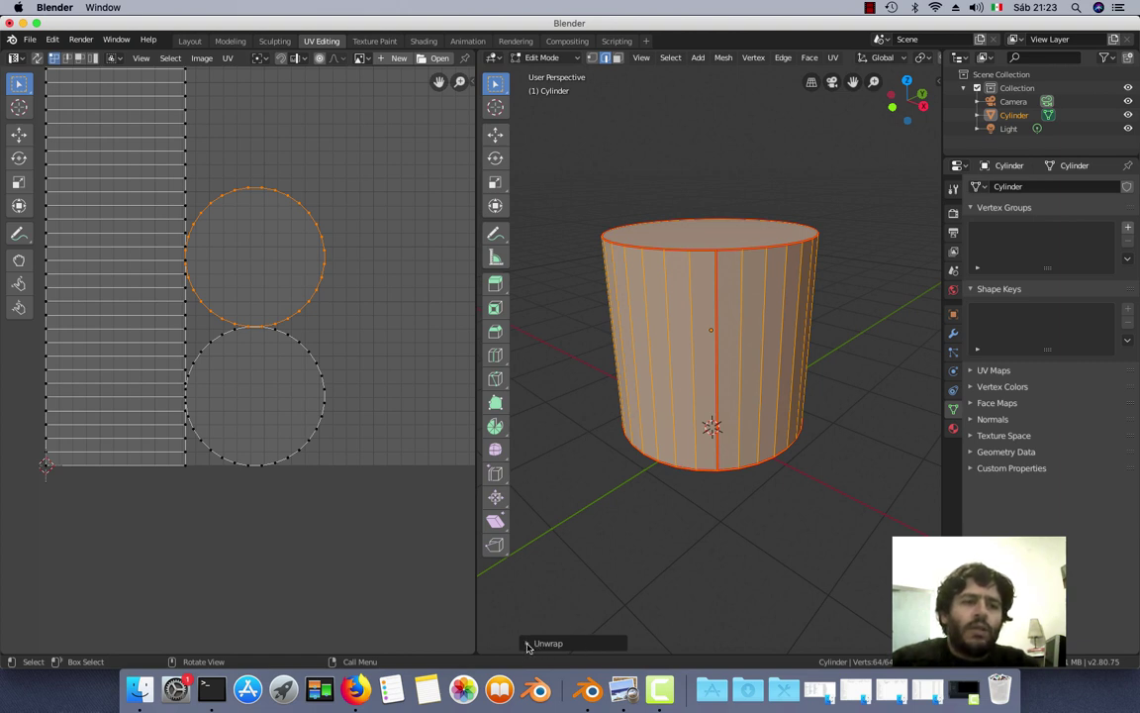
- Set the Unwrap operator's island margin to 0.137 in its settings panel
left_click(528, 644)
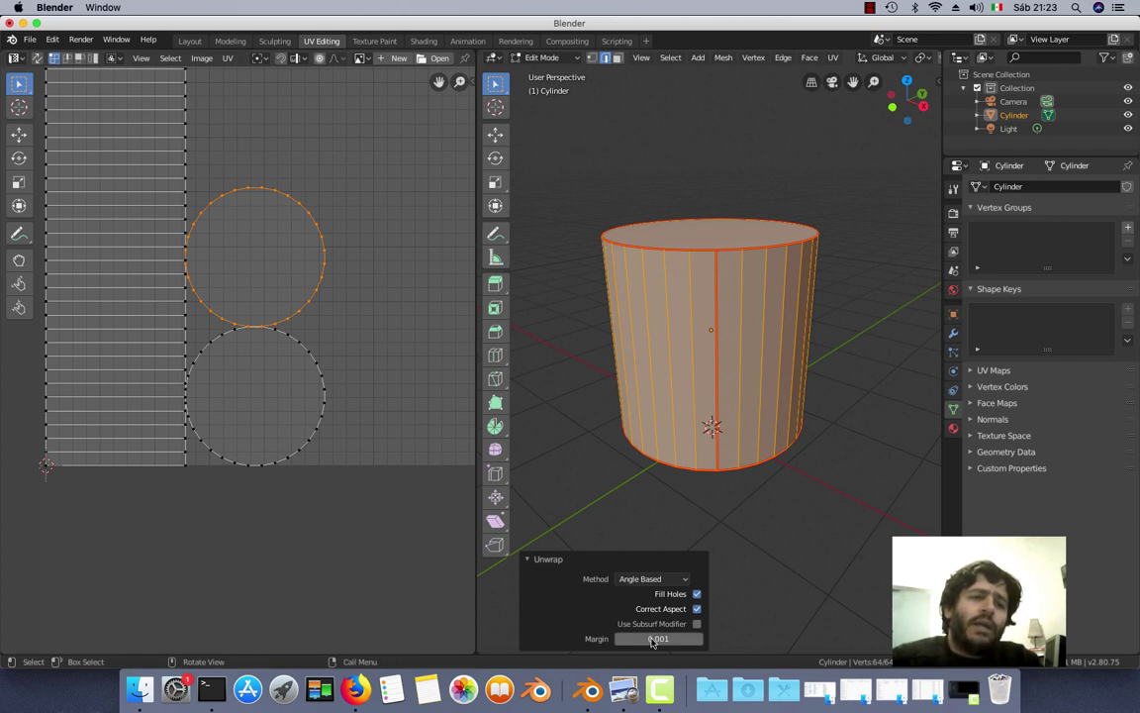
mouse_move(658, 638)
left_mouse_down()
mouse_move(693, 638)
mouse_move(631, 638)
left_mouse_up()
scroll(370, 402, "down", 2)
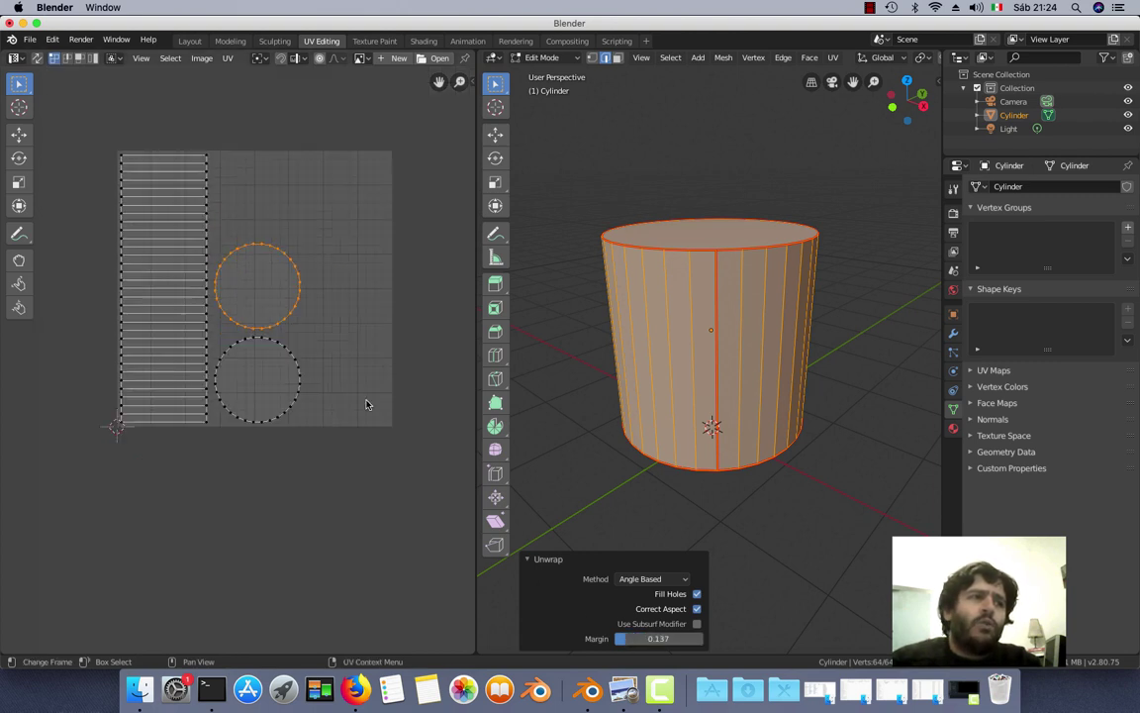
middle_click_drag(369, 402, 349, 452)
scroll(349, 452, "up", 2)
middle_click_drag(238, 445, 253, 440)
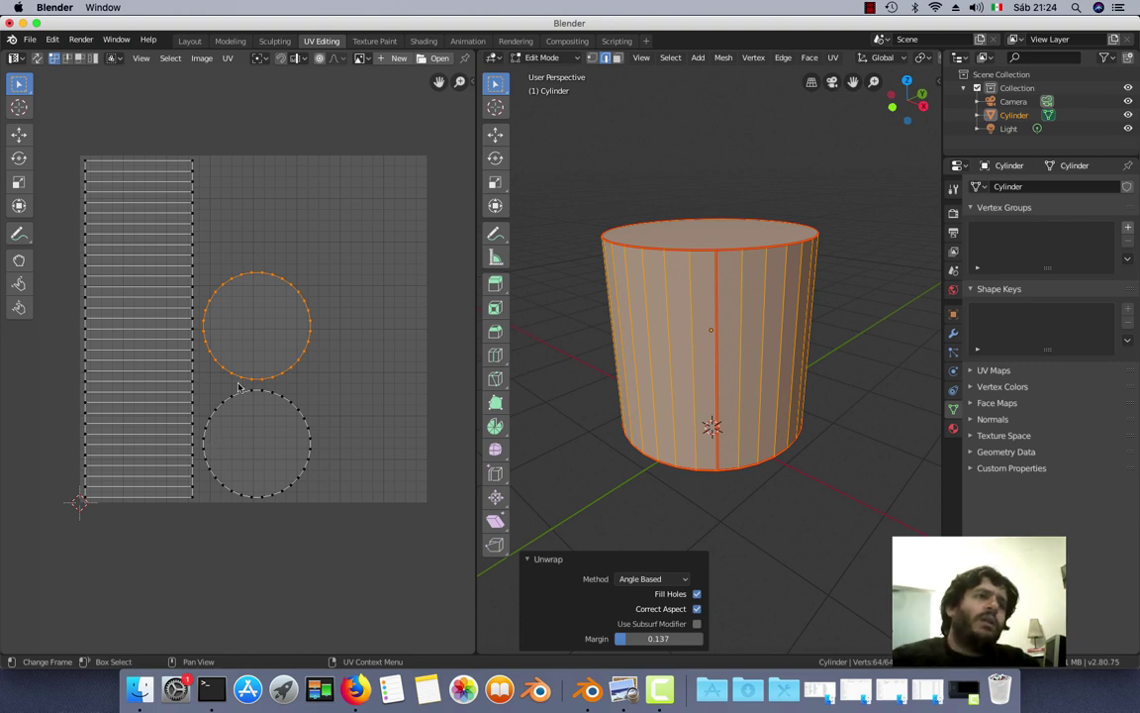
- Move the upper cap circle to sit above the other circle, then collapse the Unwrap panel
scroll(217, 347, "down", 1)
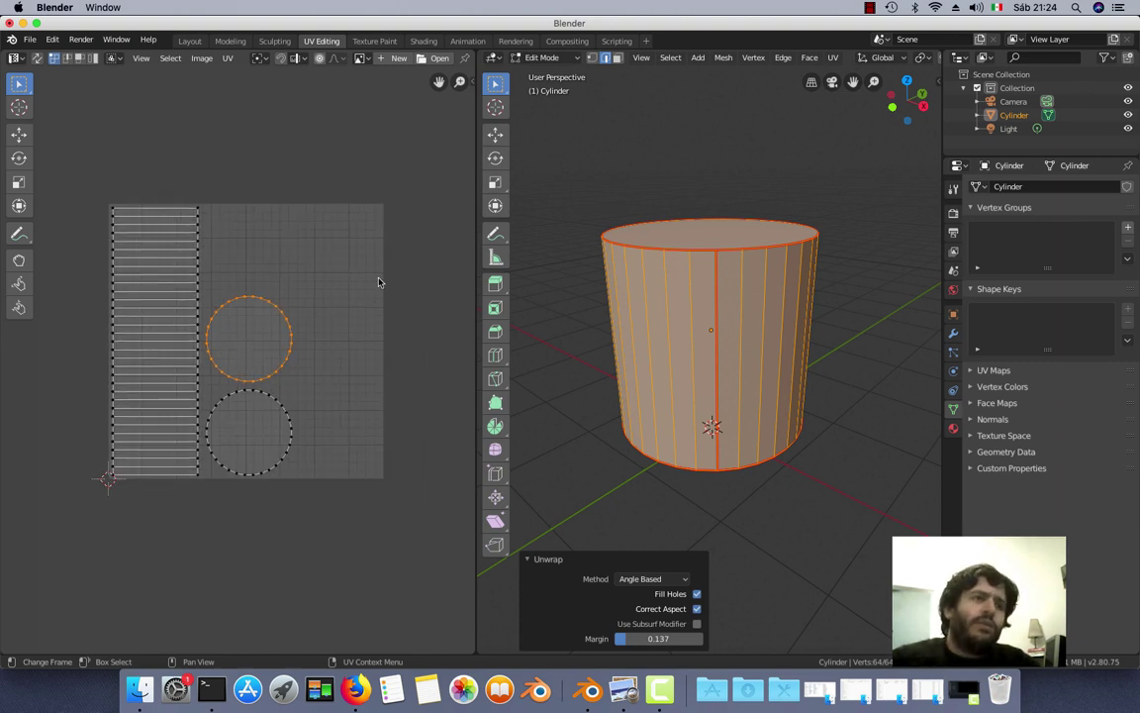
key("g")
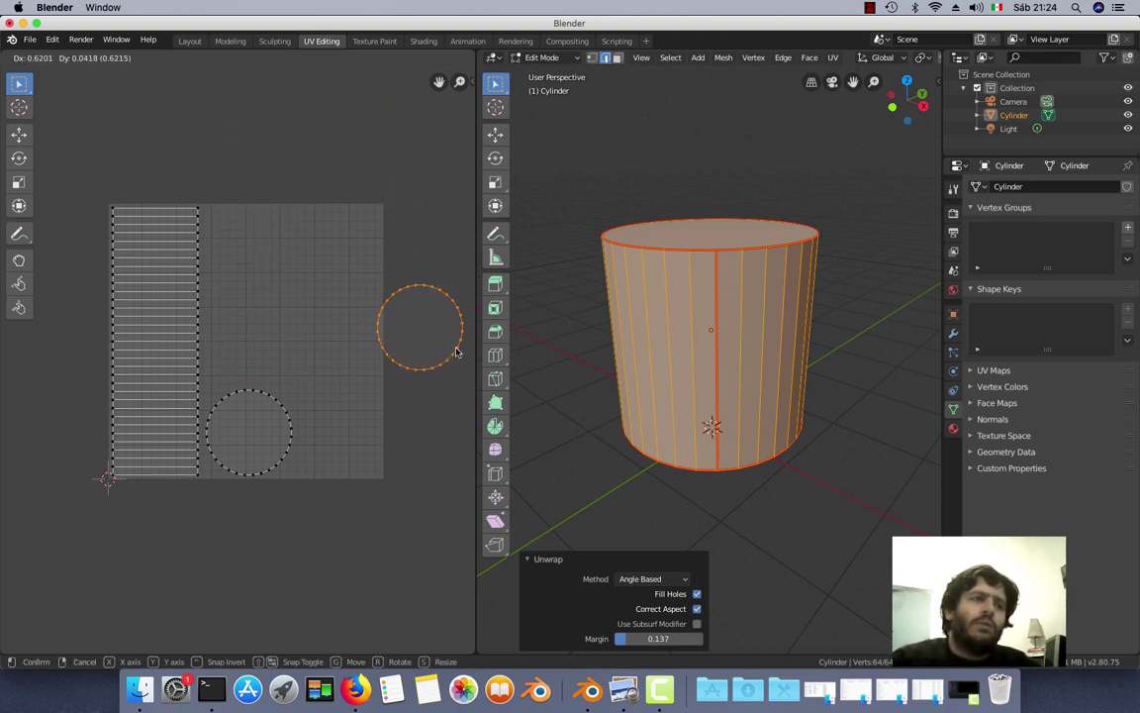
left_click(323, 315)
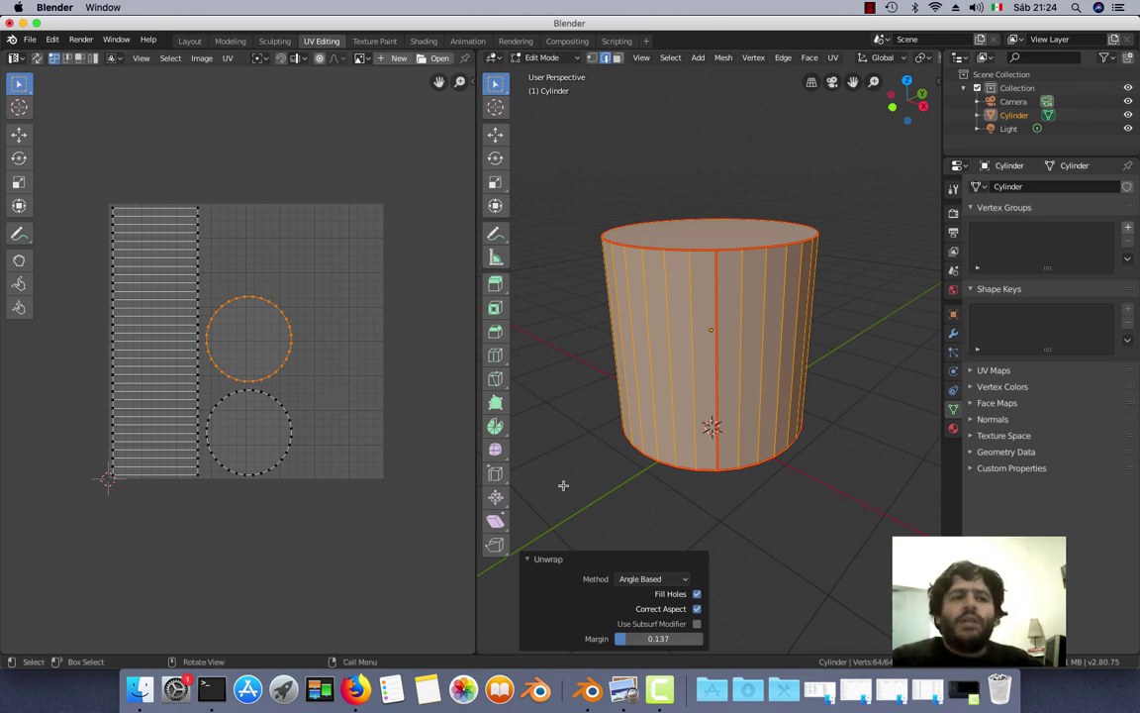
left_click(527, 558)
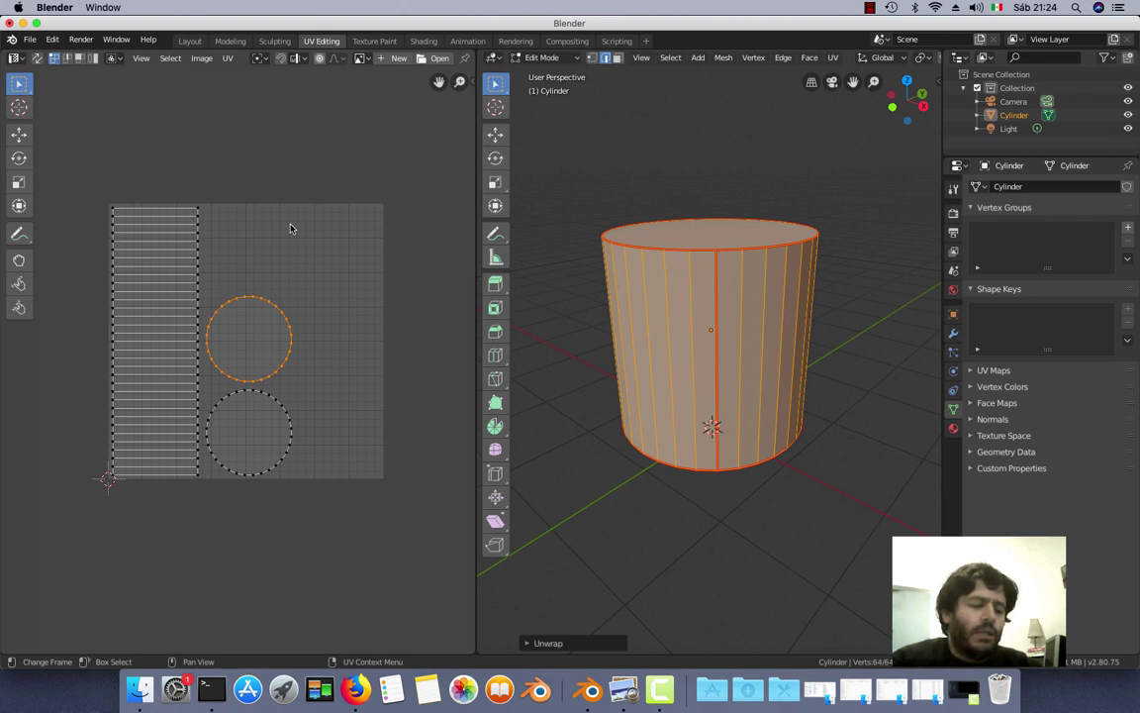
- Turn on the UV editor's Stretching overlay with Angle type, then widen the UV editor area
key("n")
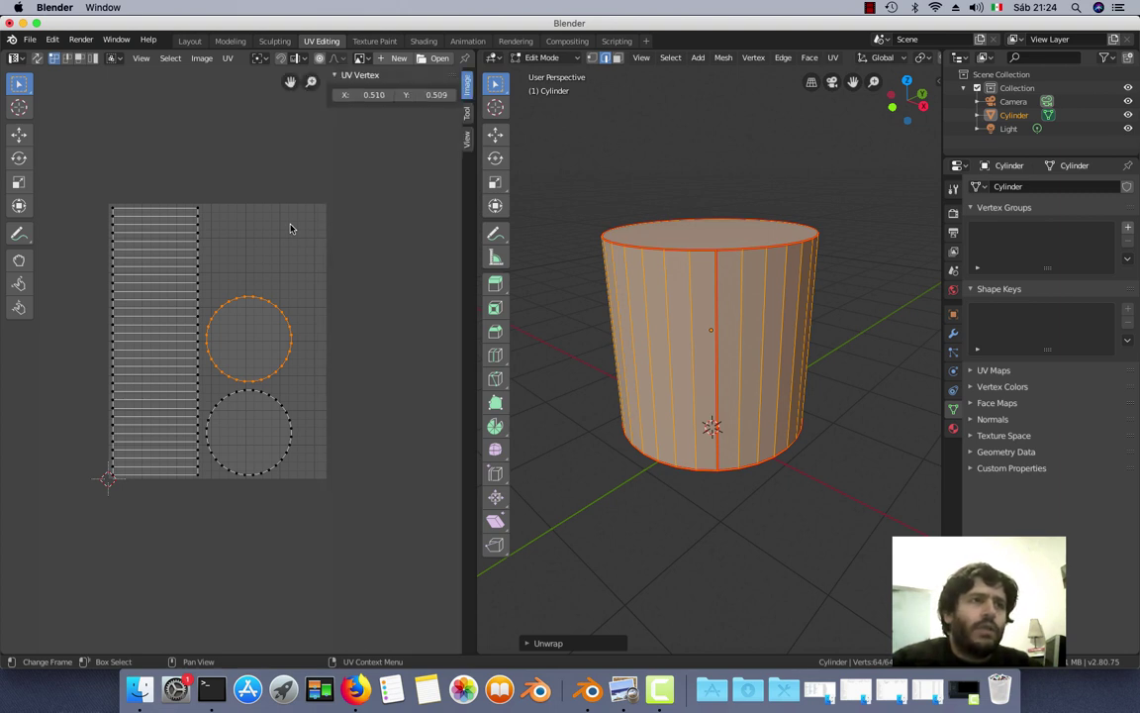
left_click(468, 115)
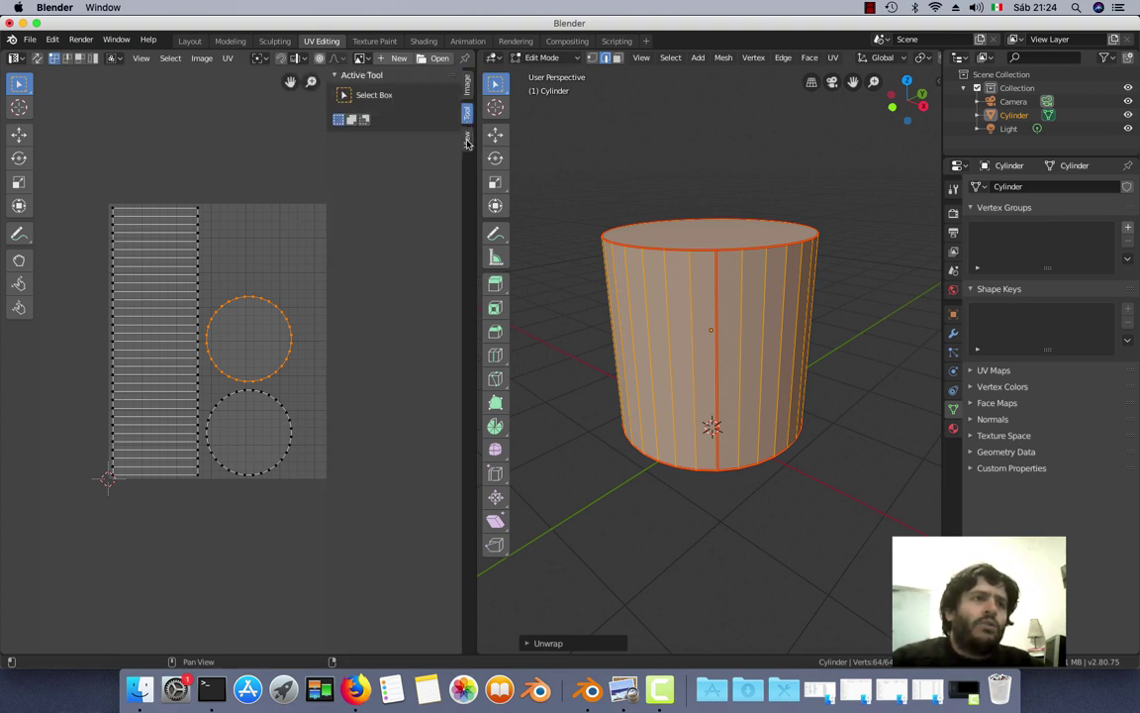
left_click(468, 142)
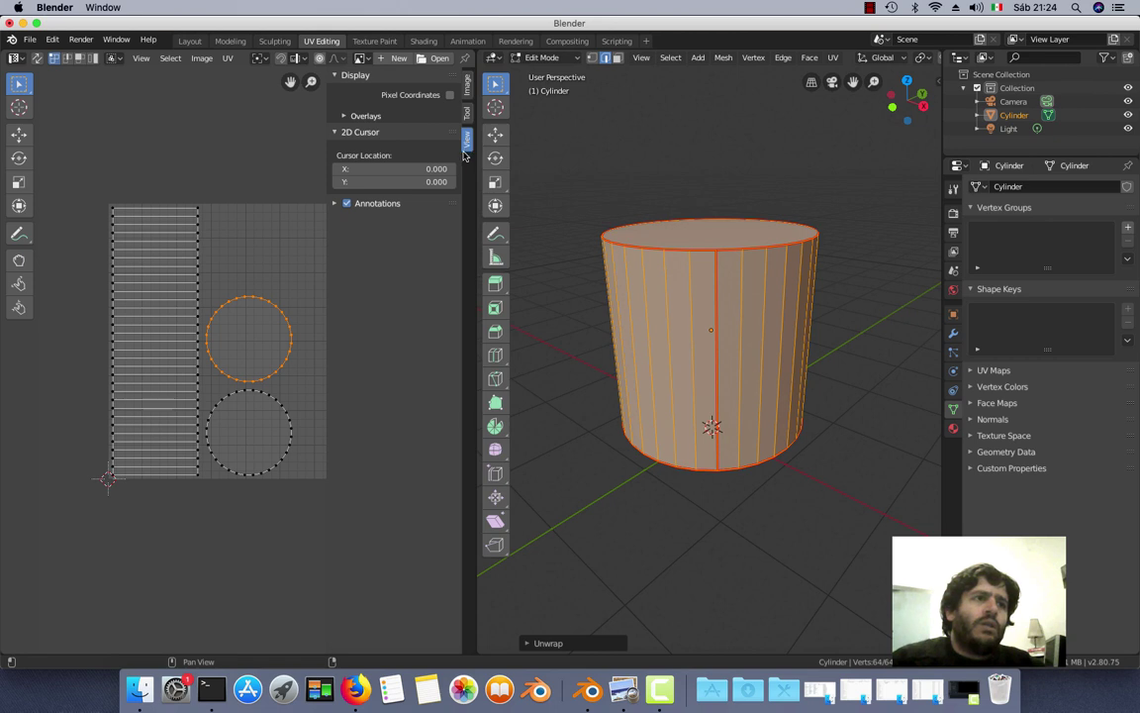
left_click(346, 116)
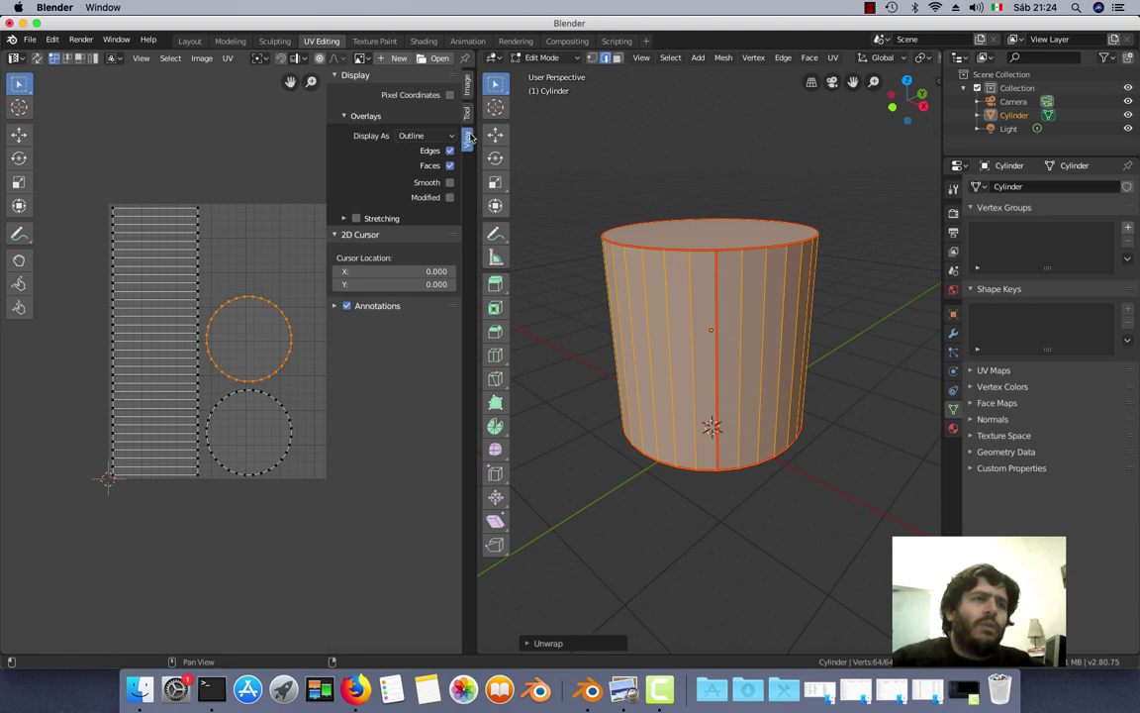
left_click(344, 219)
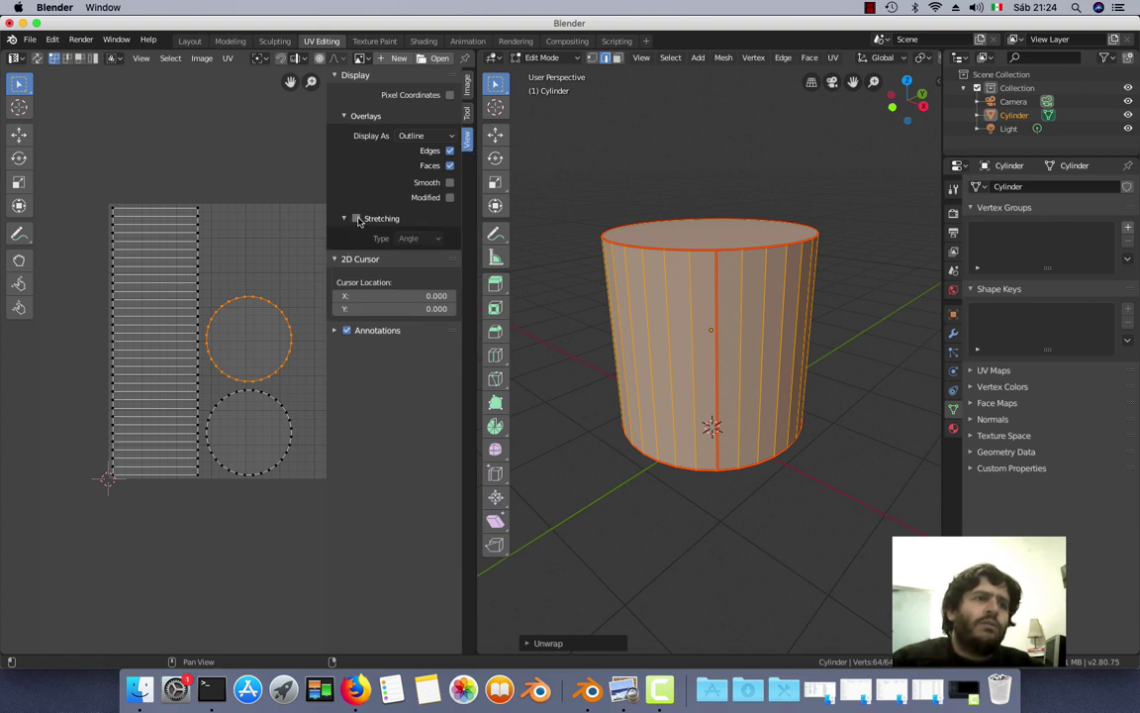
left_click(358, 219)
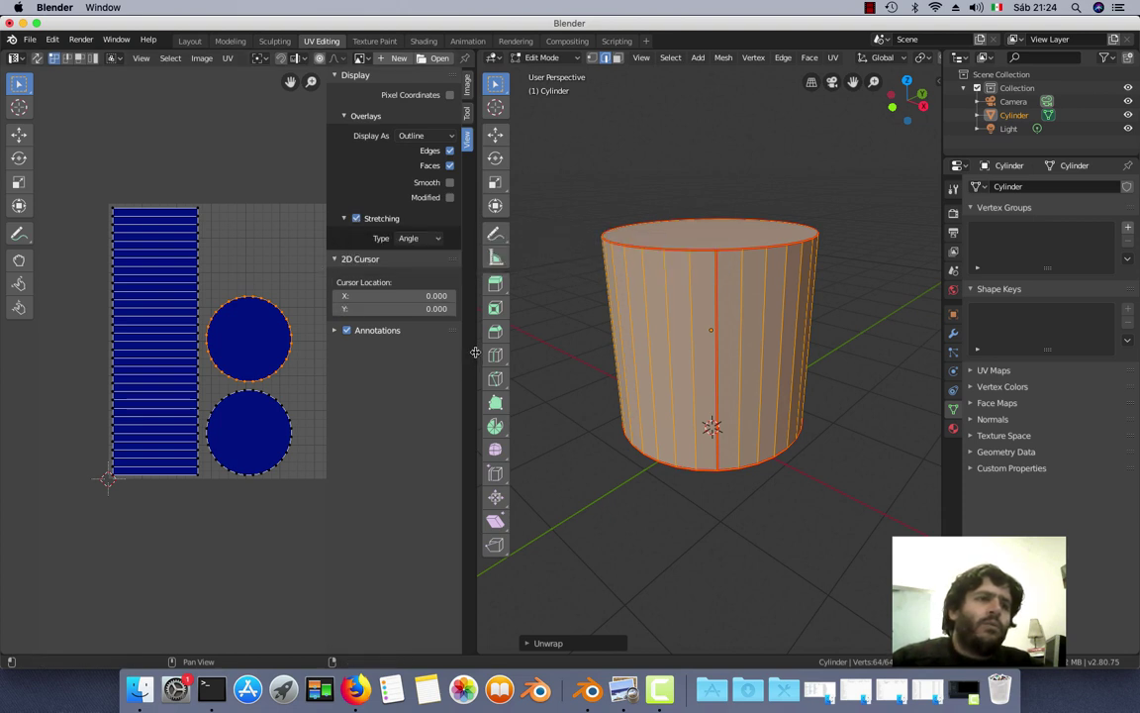
left_click_drag(475, 356, 567, 357)
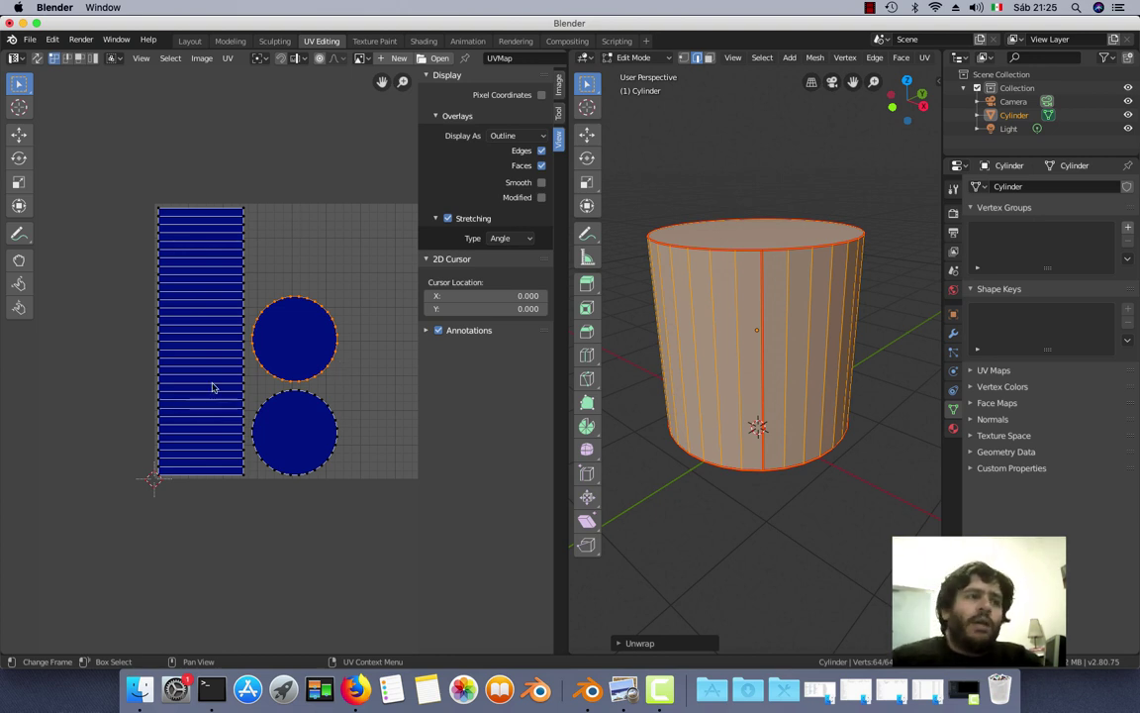
scroll(203, 260, "up", 1)
scroll(209, 269, "up", 1)
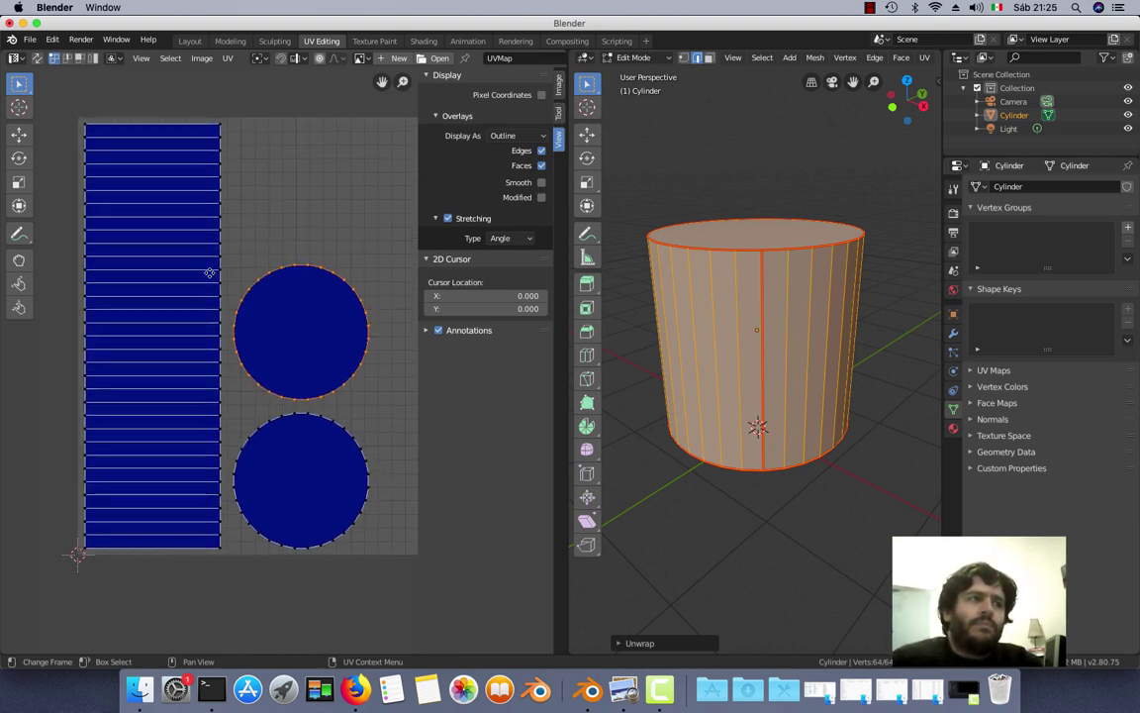
middle_click_drag(210, 273, 208, 276)
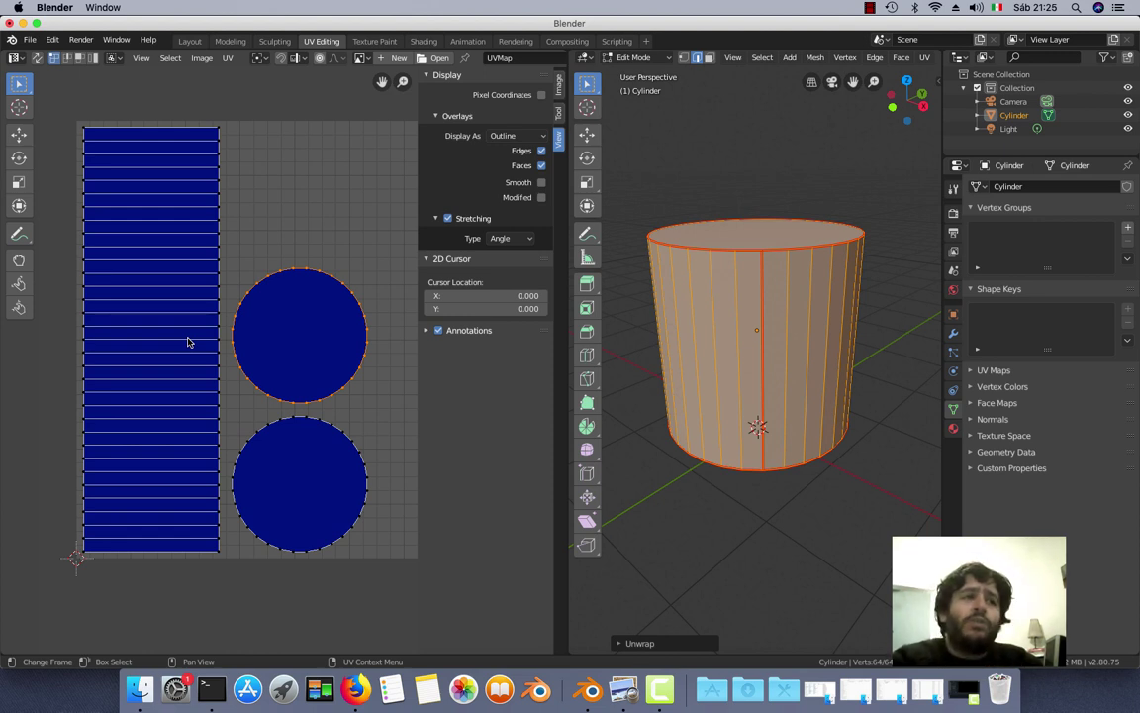
left_click(235, 237)
key("g")
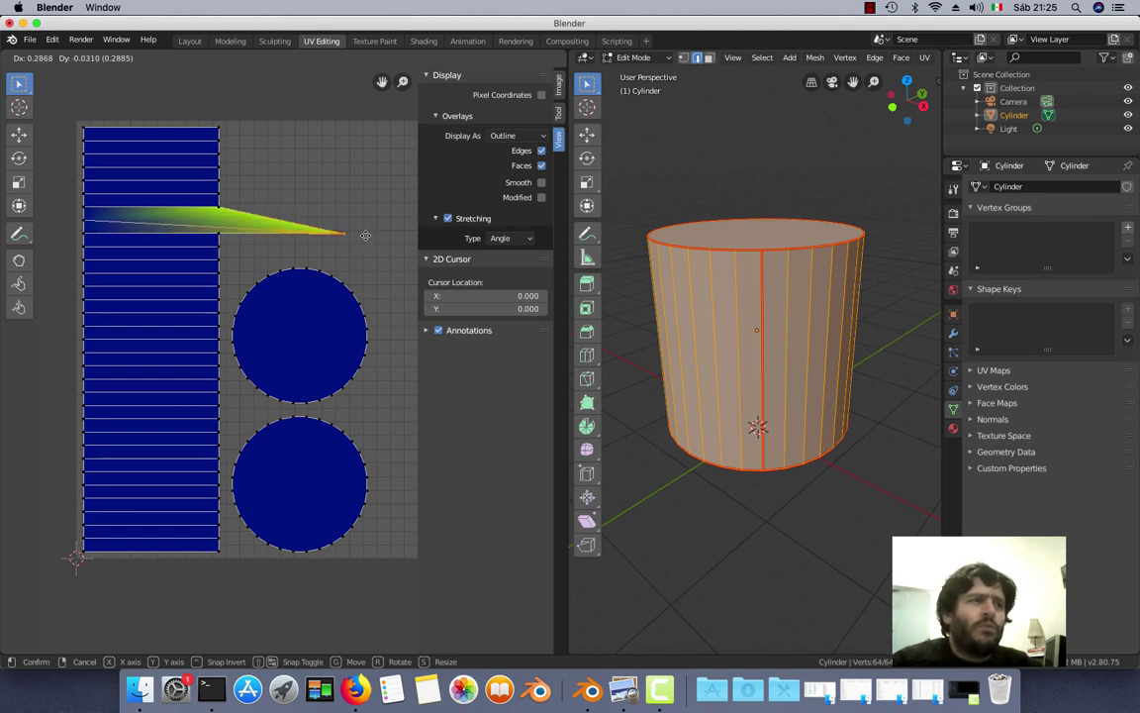
key("Escape")
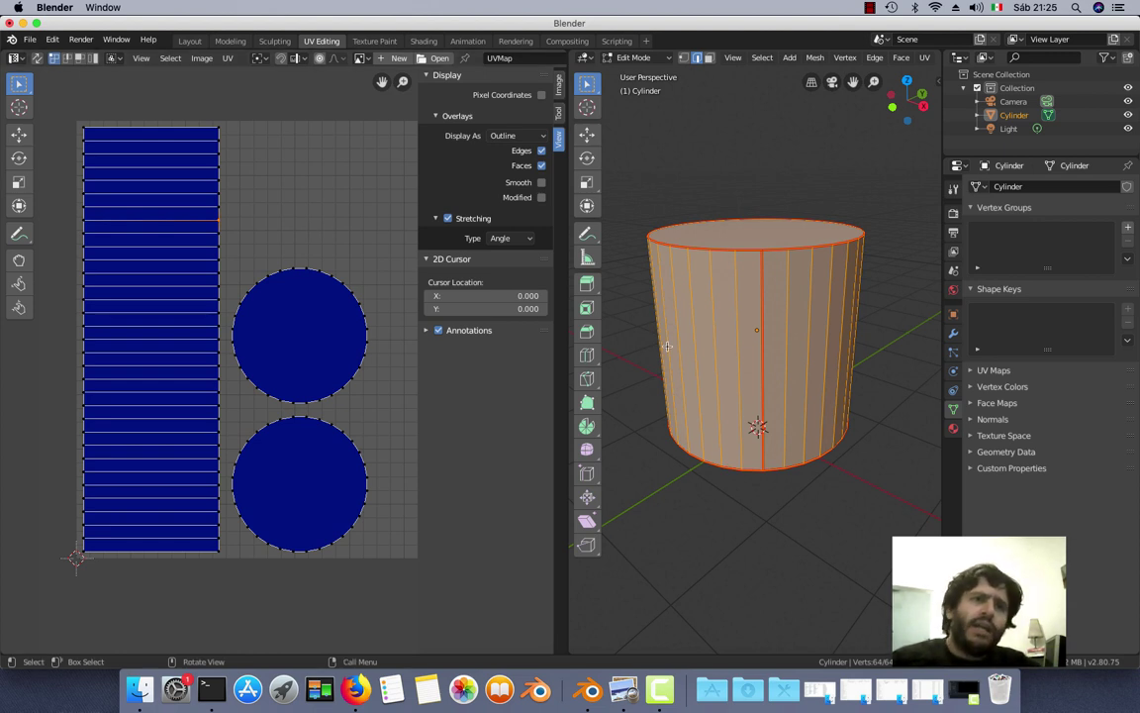
middle_click_drag(688, 336, 786, 356)
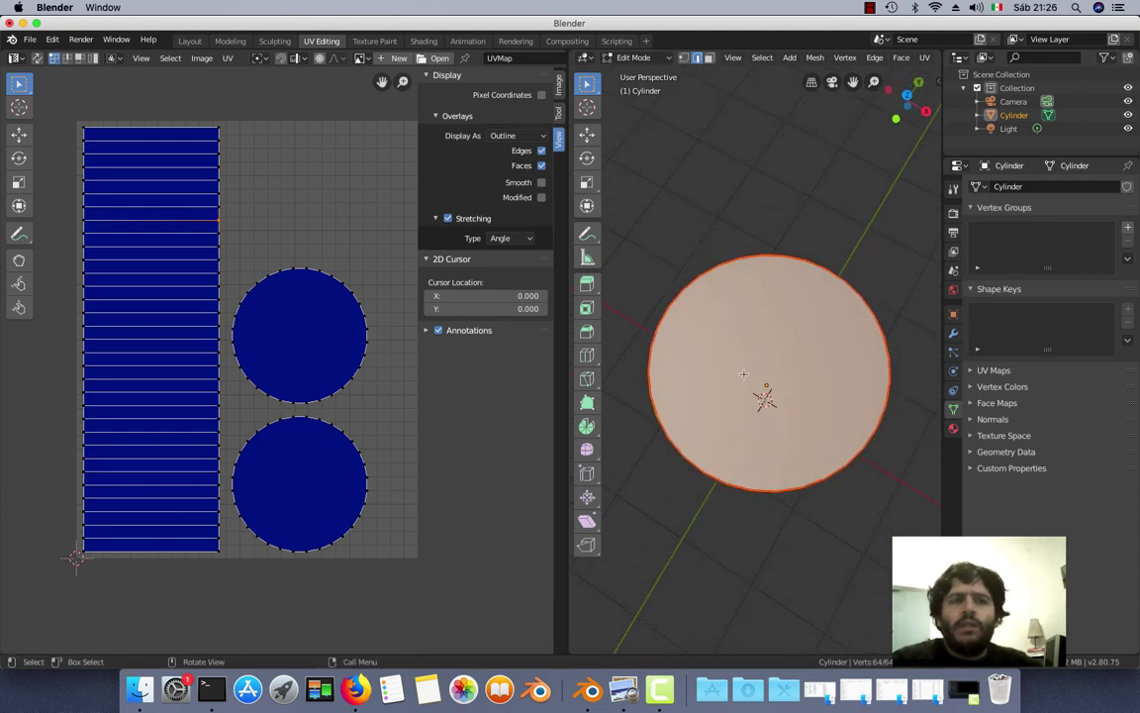
key("KP_7")
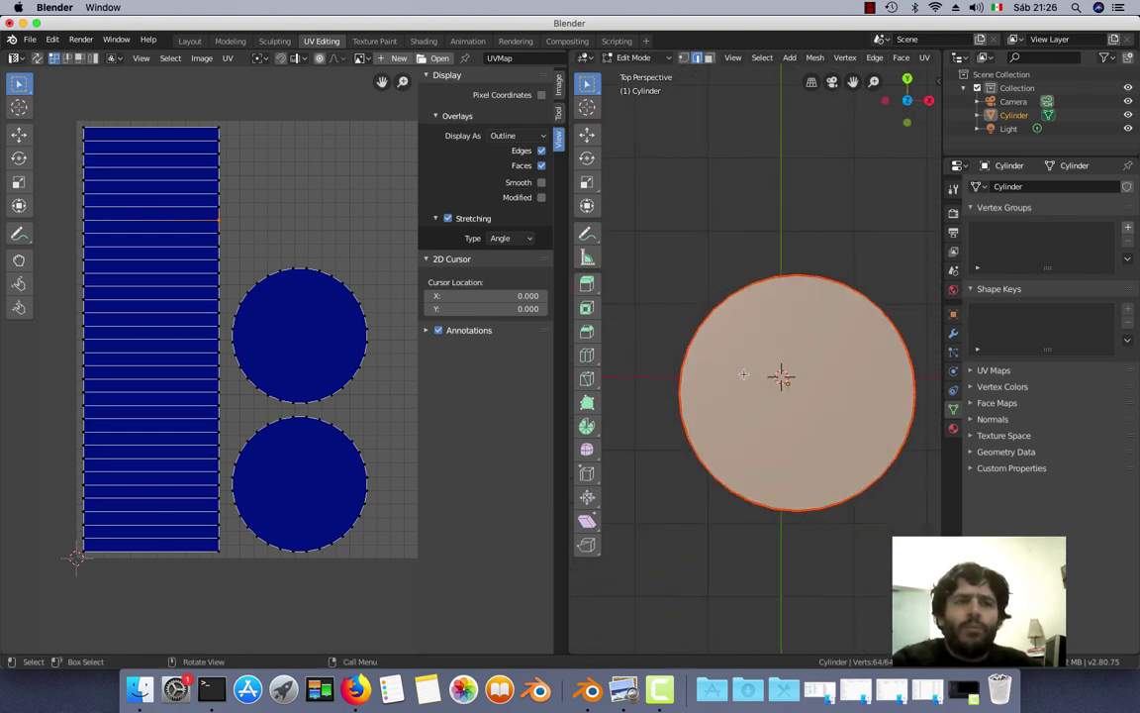
key("KP_5")
scroll(764, 382, "up", 3)
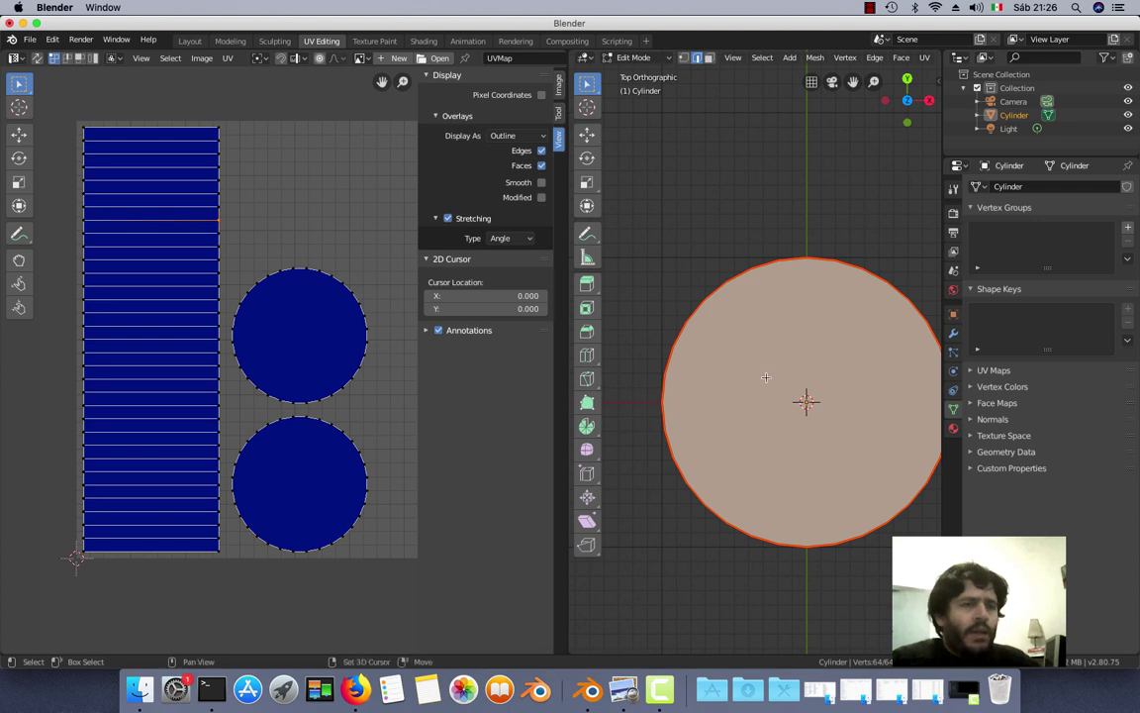
middle_click_drag(764, 379, 714, 326, "shift")
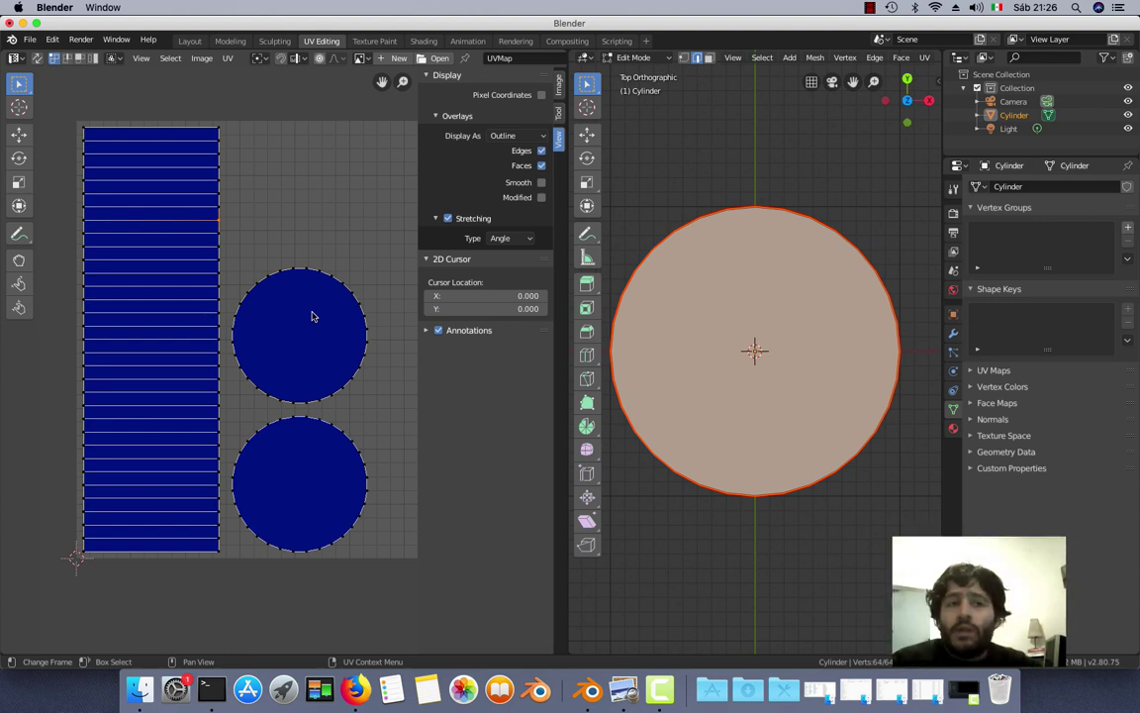
mouse_move(657, 394)
middle_mouse_down()
mouse_move(710, 300)
mouse_move(754, 320)
mouse_move(708, 351)
mouse_move(736, 354)
middle_mouse_up()
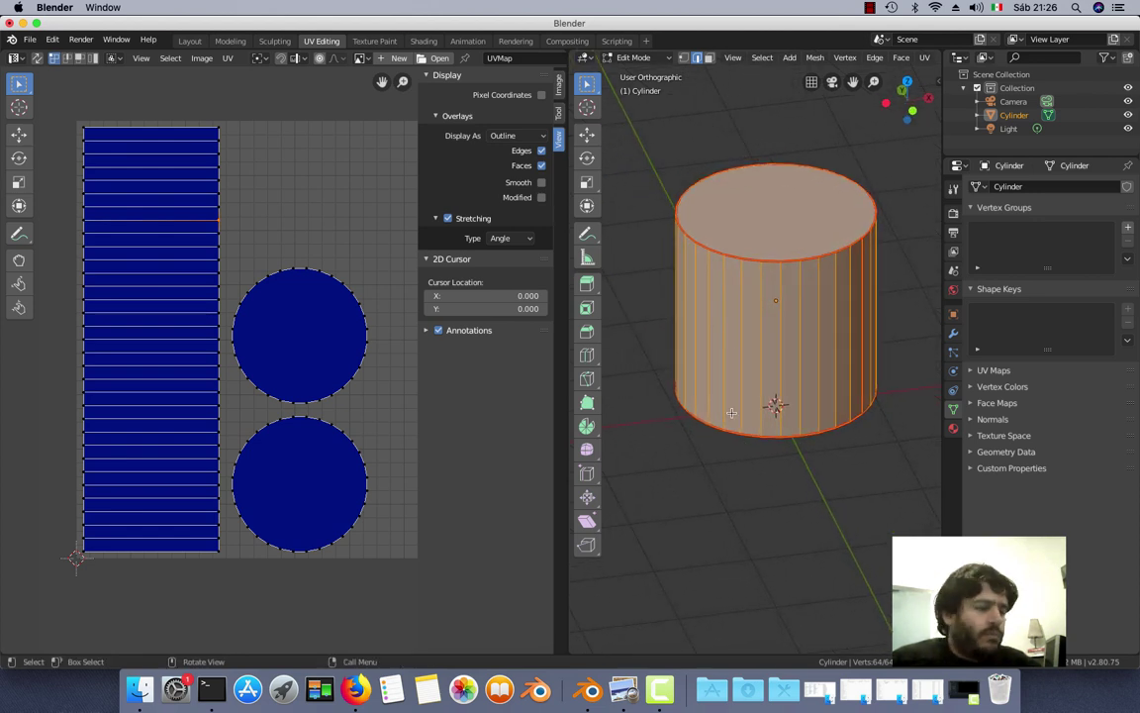
- In face select mode, select one cylinder side face, trying then cancelling scale and rotate
key("3")
left_click(734, 337)
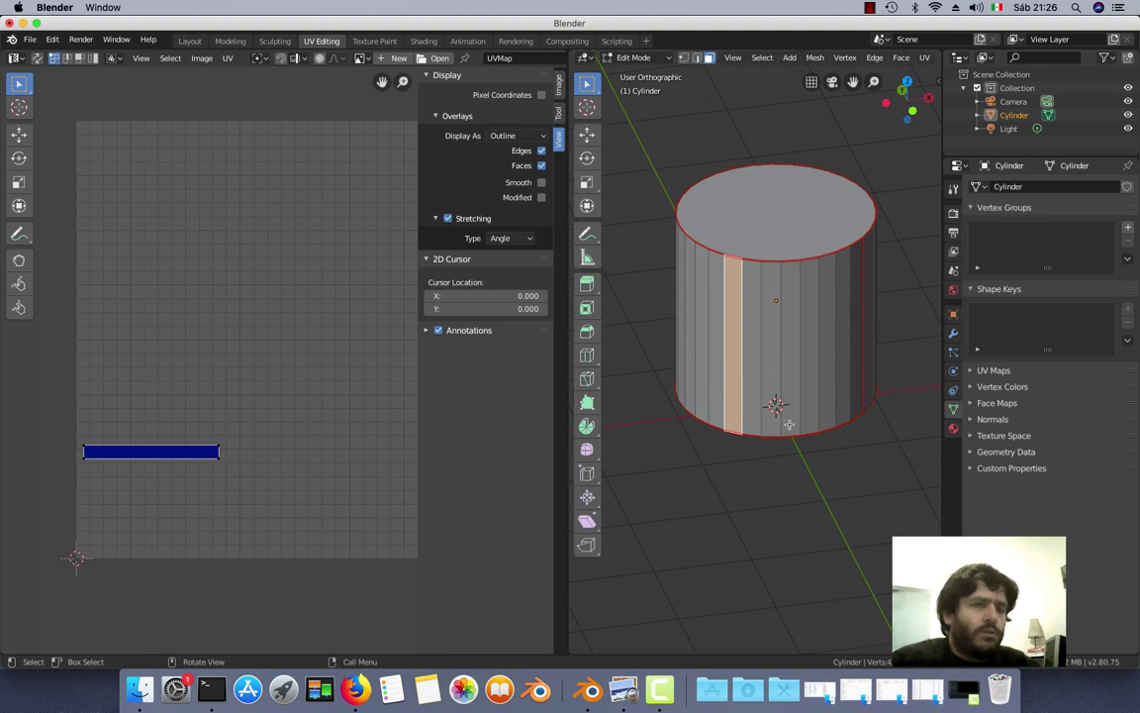
key("s")
key("Escape")
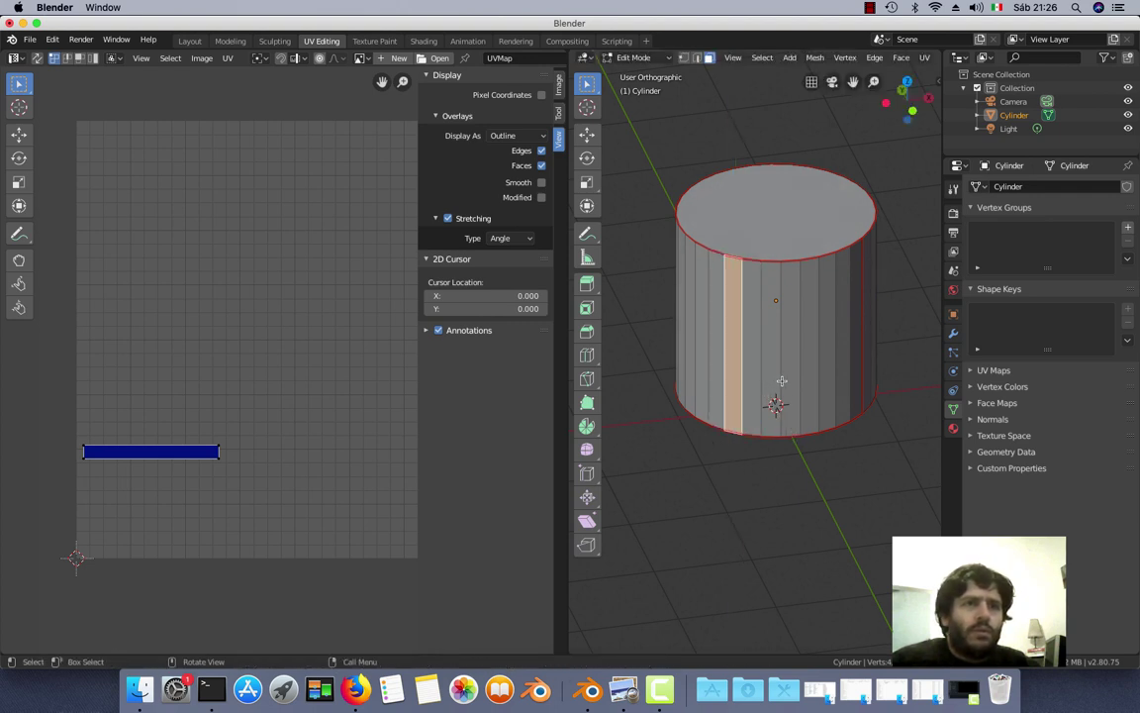
key("r")
key("Escape")
key("r")
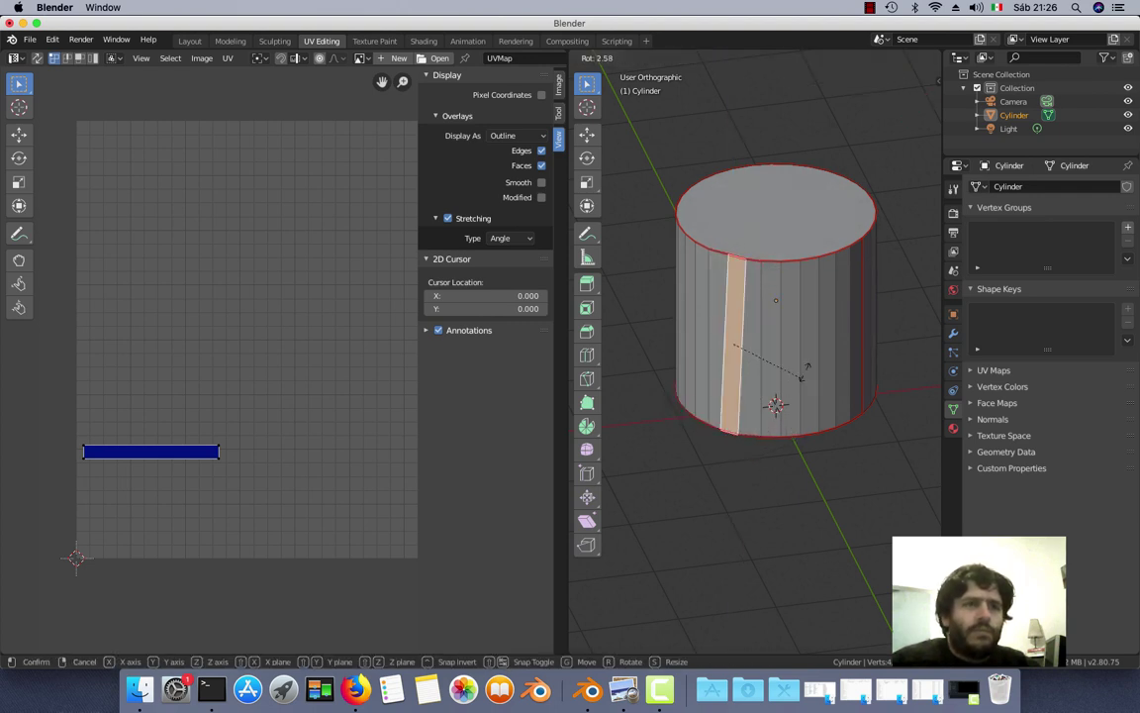
key("Escape")
- Select all and drag part of the seam strip's UVs further right into a long wedge
key("a")
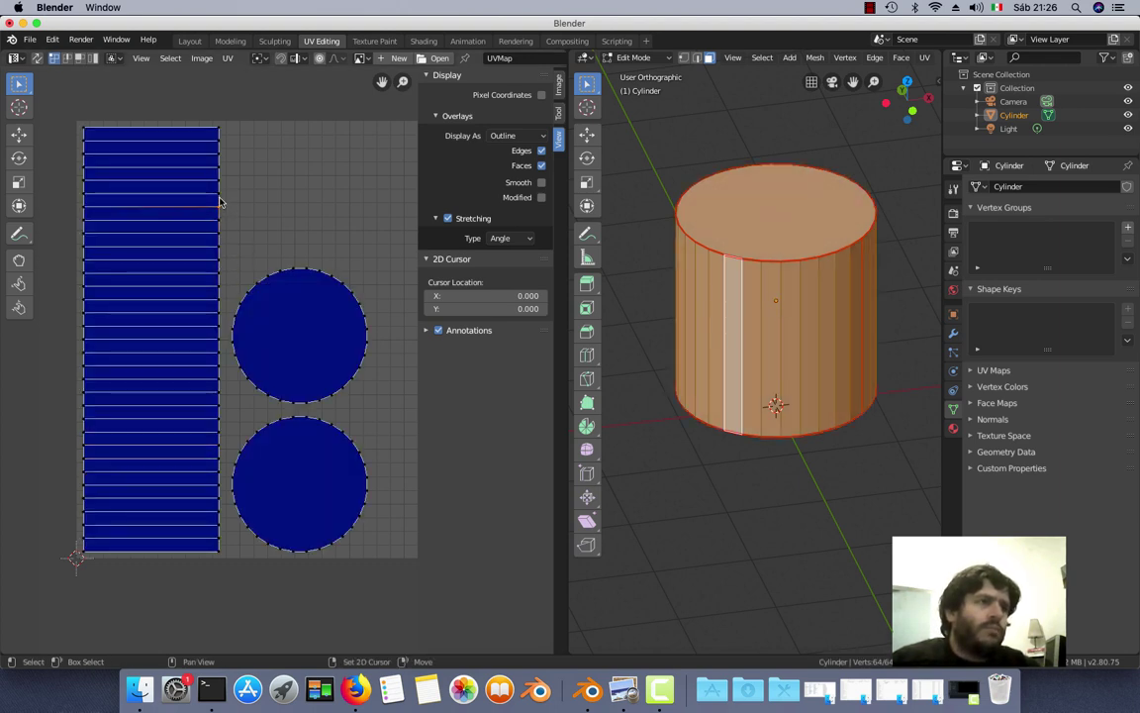
key("g")
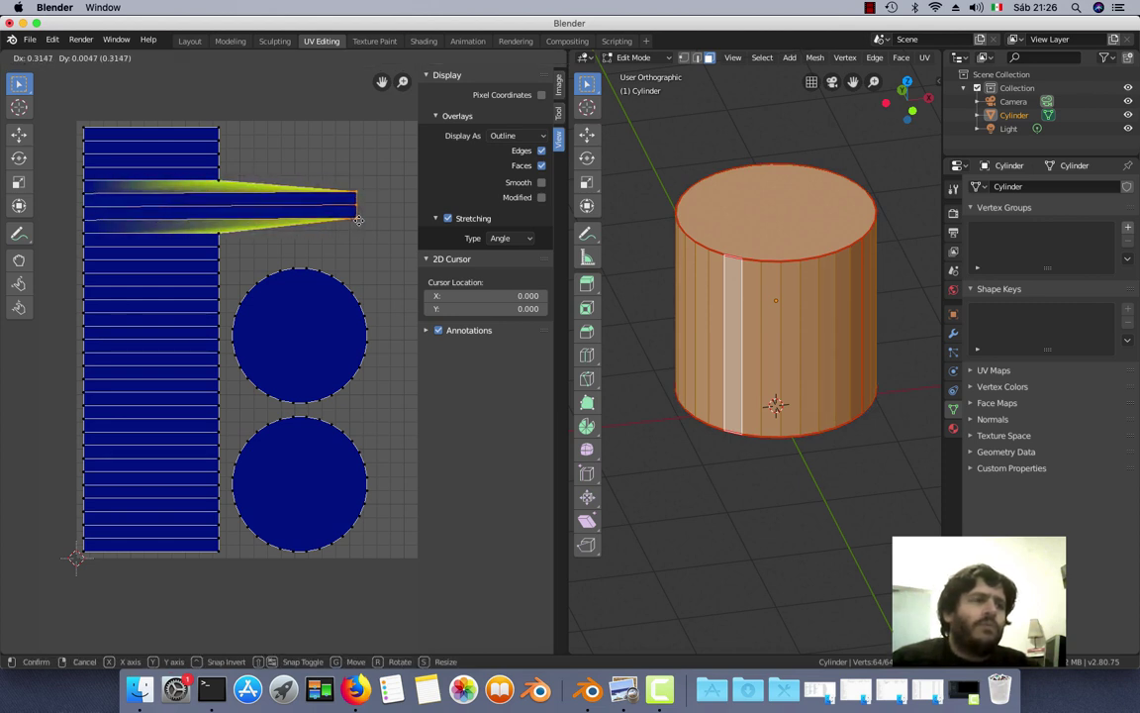
left_click(347, 222)
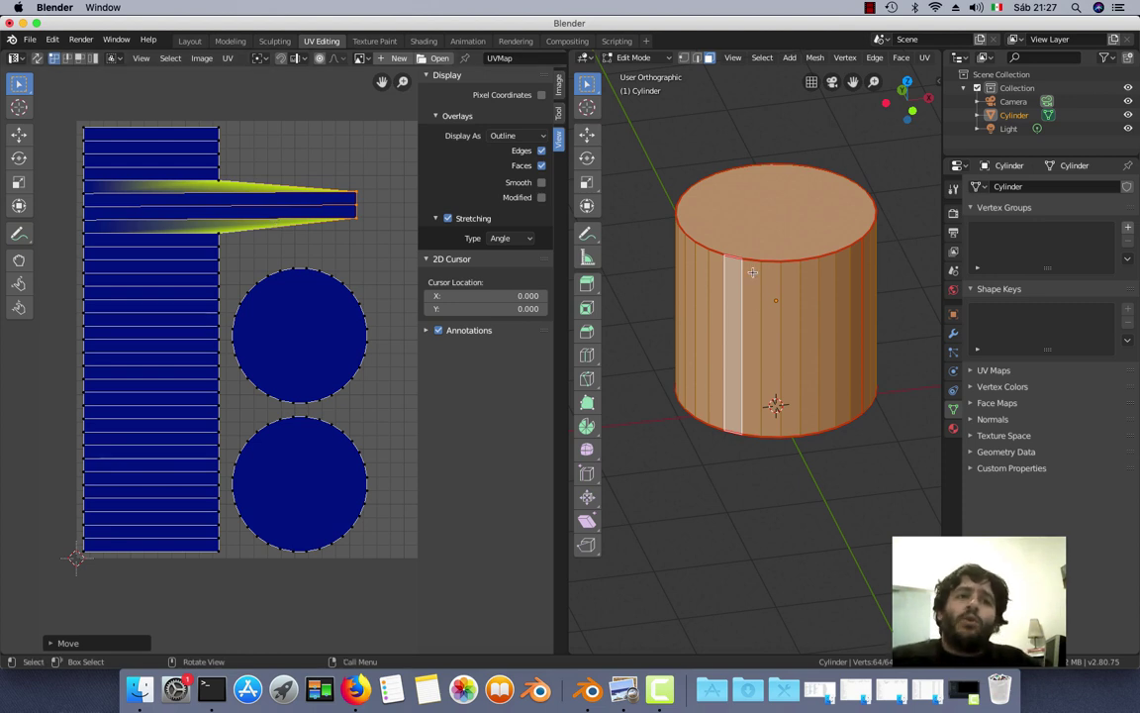
scroll(293, 223, "up", 2)
scroll(295, 231, "down", 1)
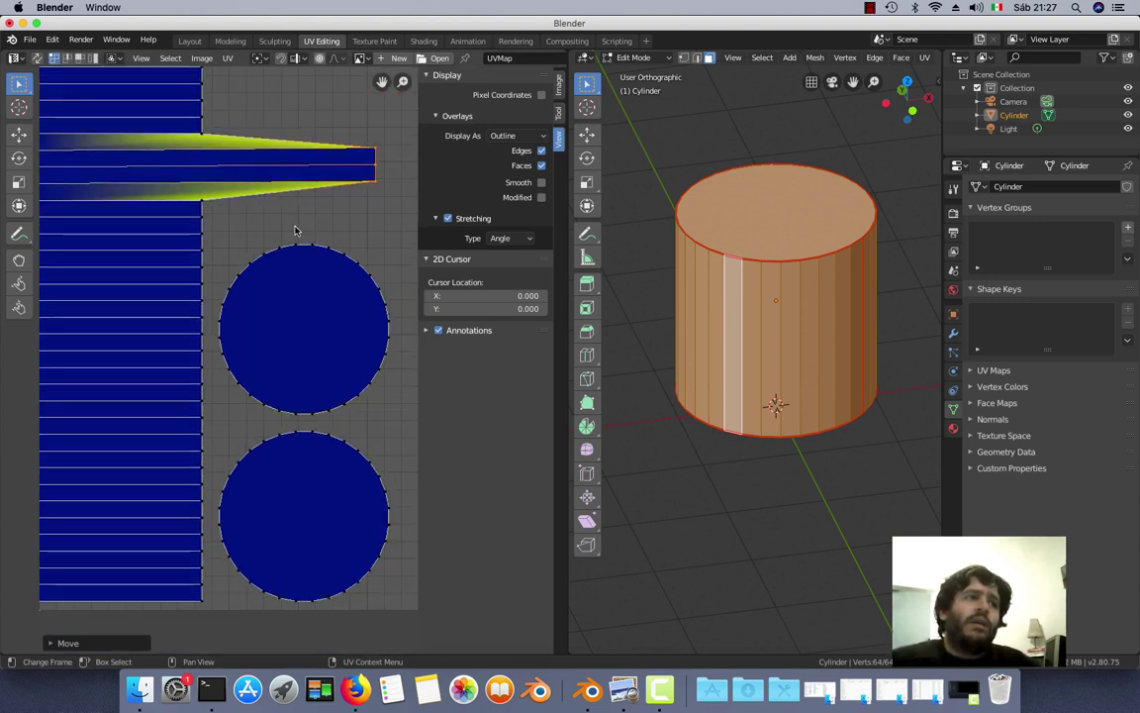
scroll(238, 218, "down", 1)
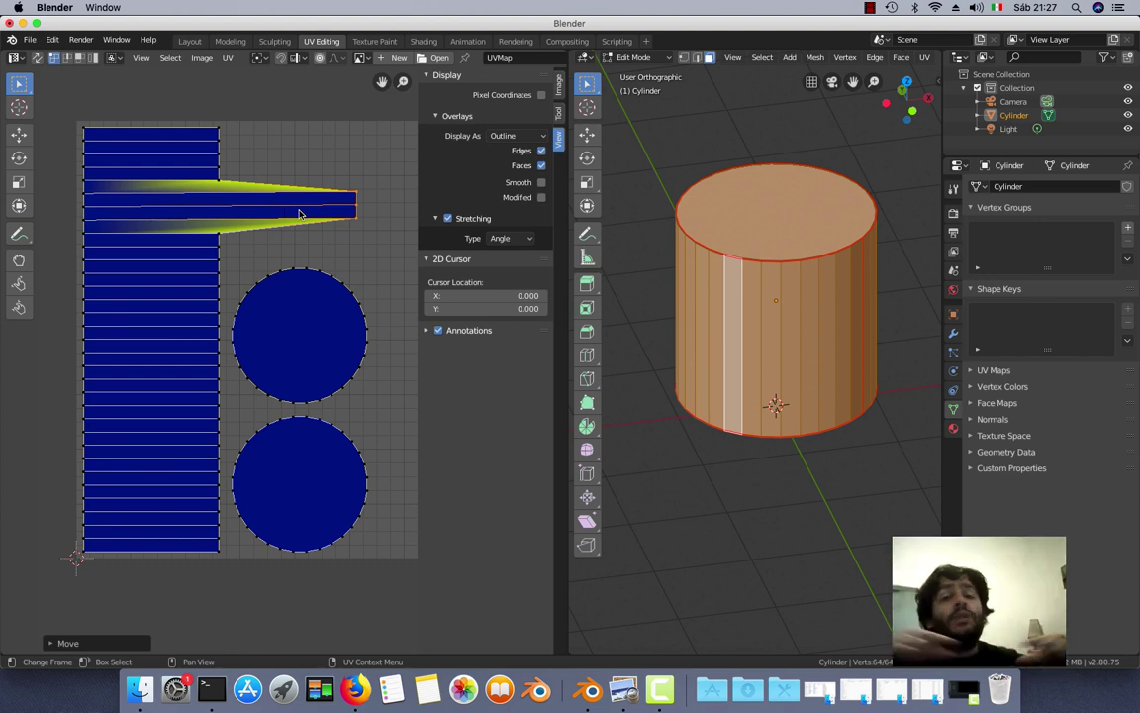
scroll(300, 214, "down", 1)
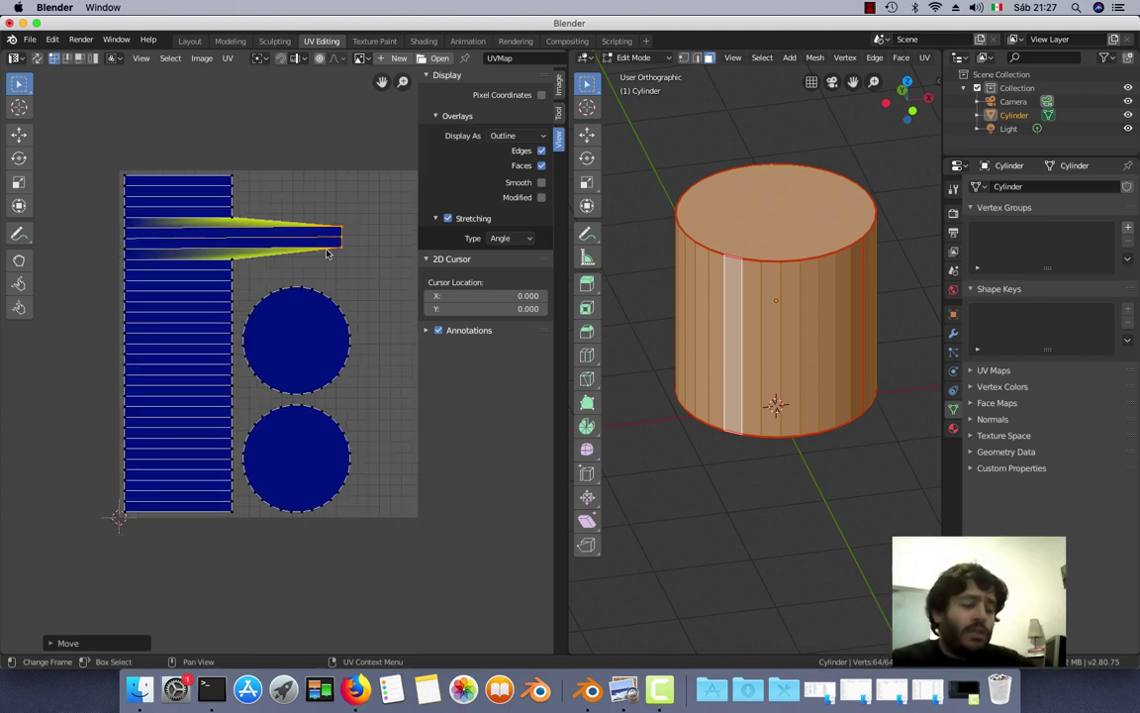
middle_click_drag(317, 233, 277, 244)
key("g")
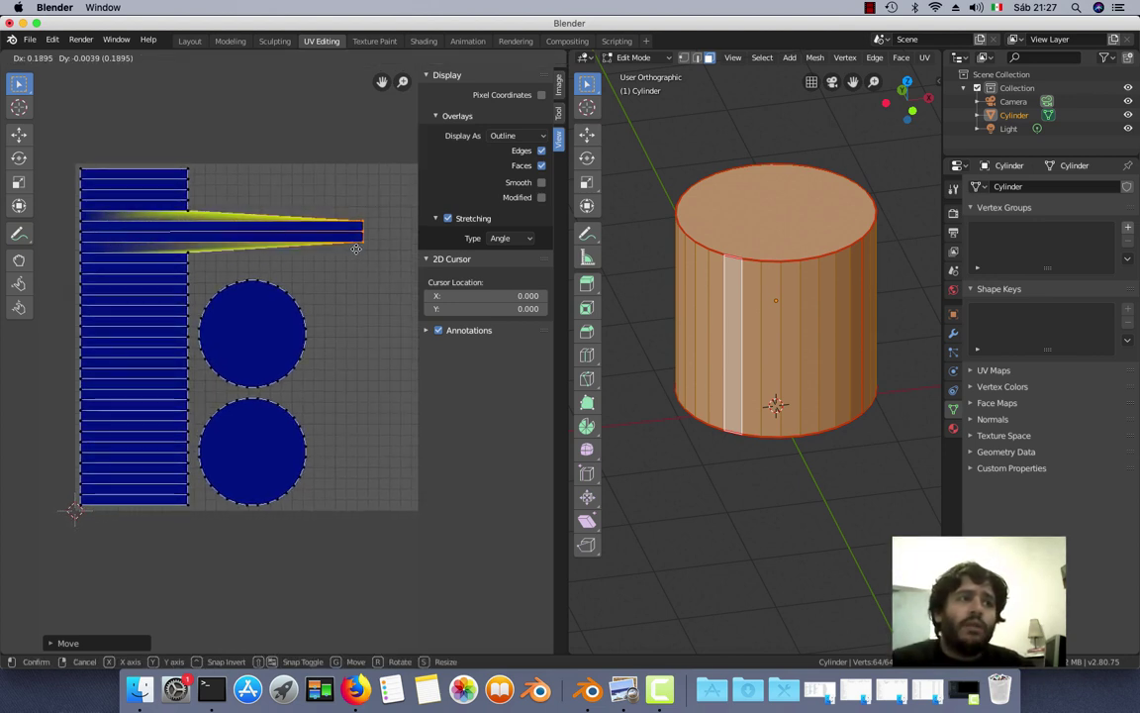
left_click(358, 250)
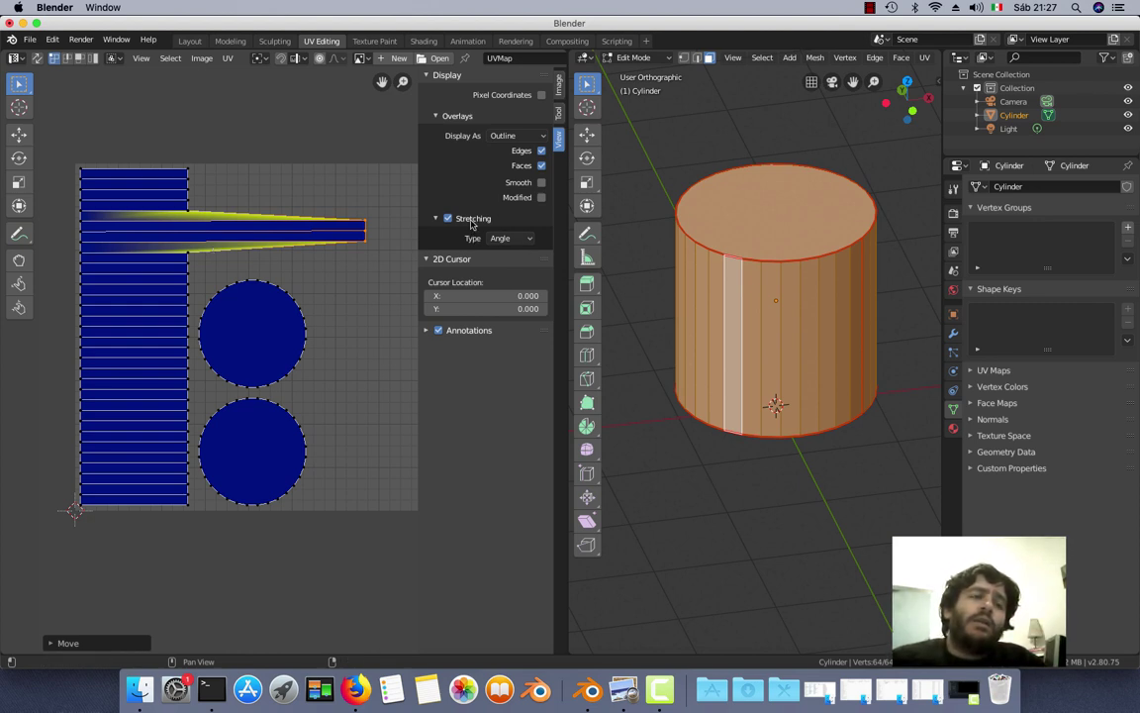
- Toggle the stretching overlay type between Area and Angle, finishing on Area
left_click(531, 243)
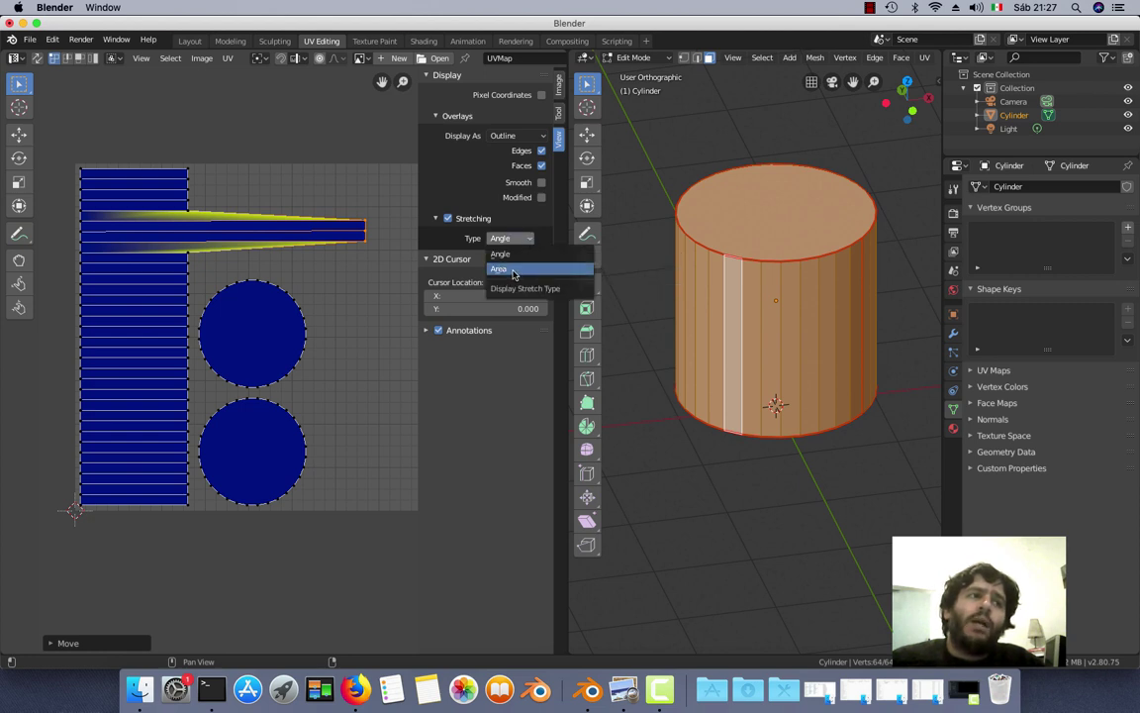
left_click(514, 270)
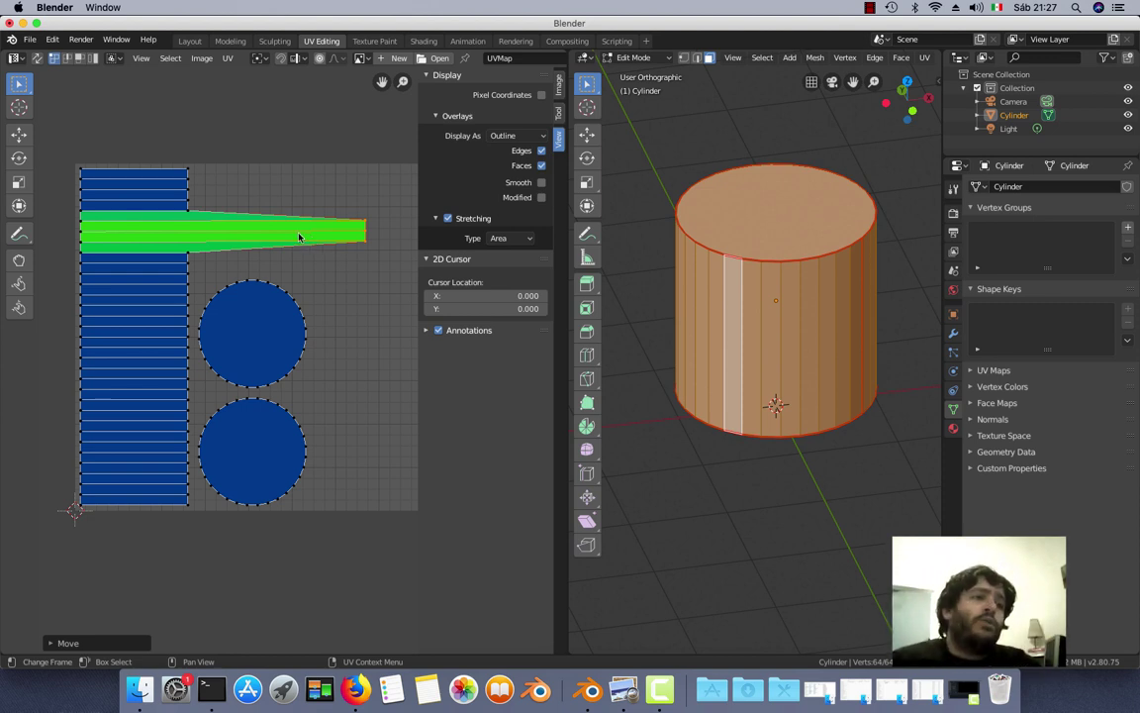
left_click(511, 237)
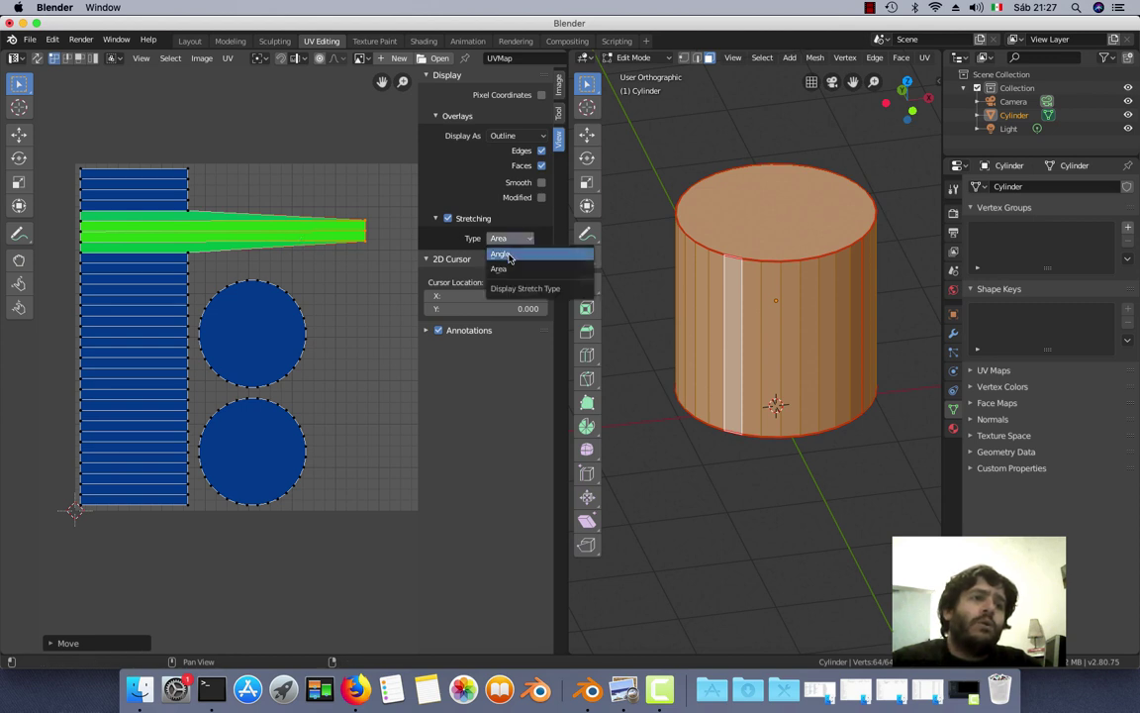
left_click(498, 249)
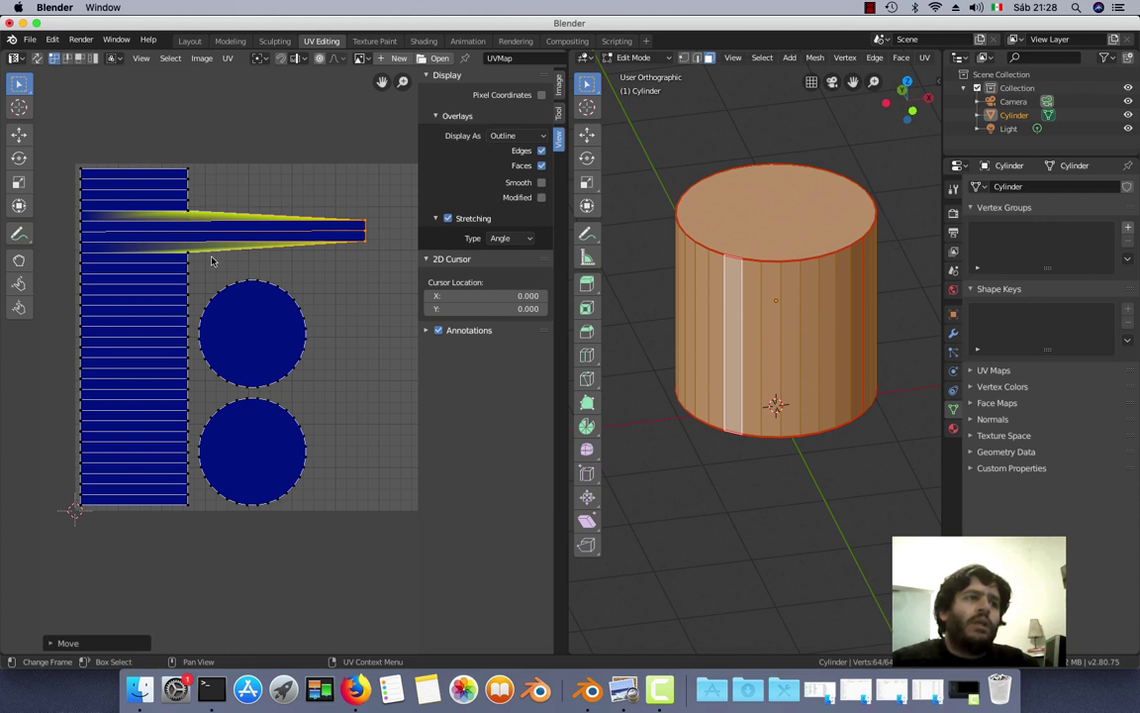
left_click(508, 239)
left_click(510, 270)
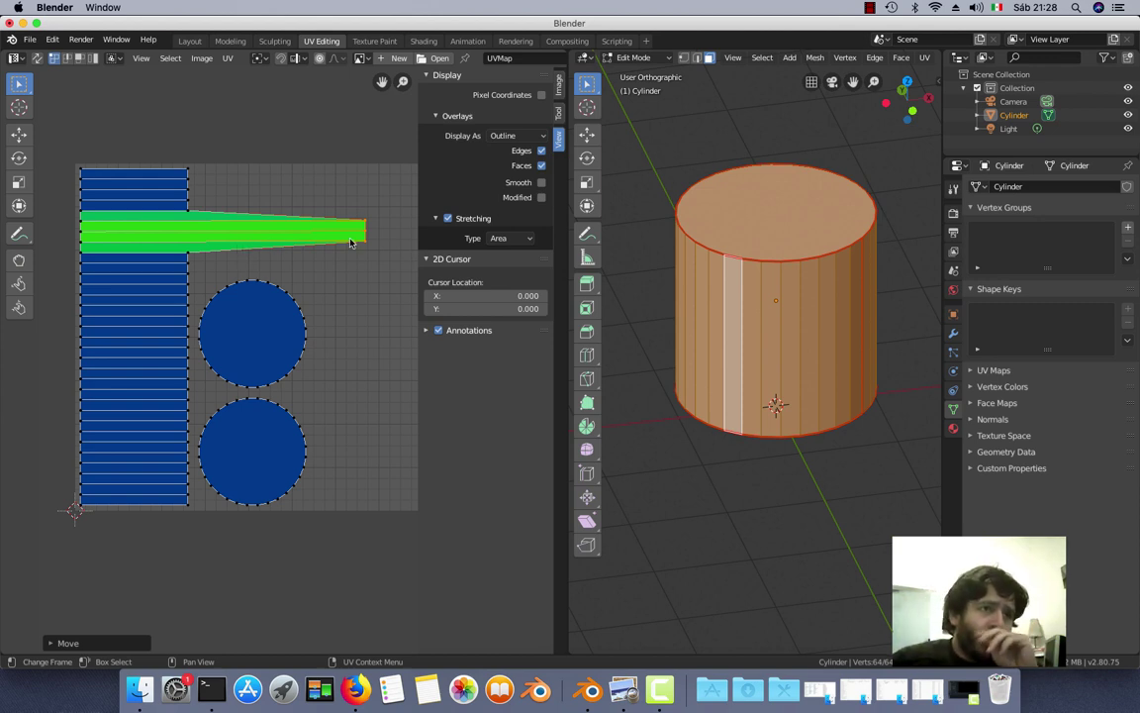
left_click(523, 241)
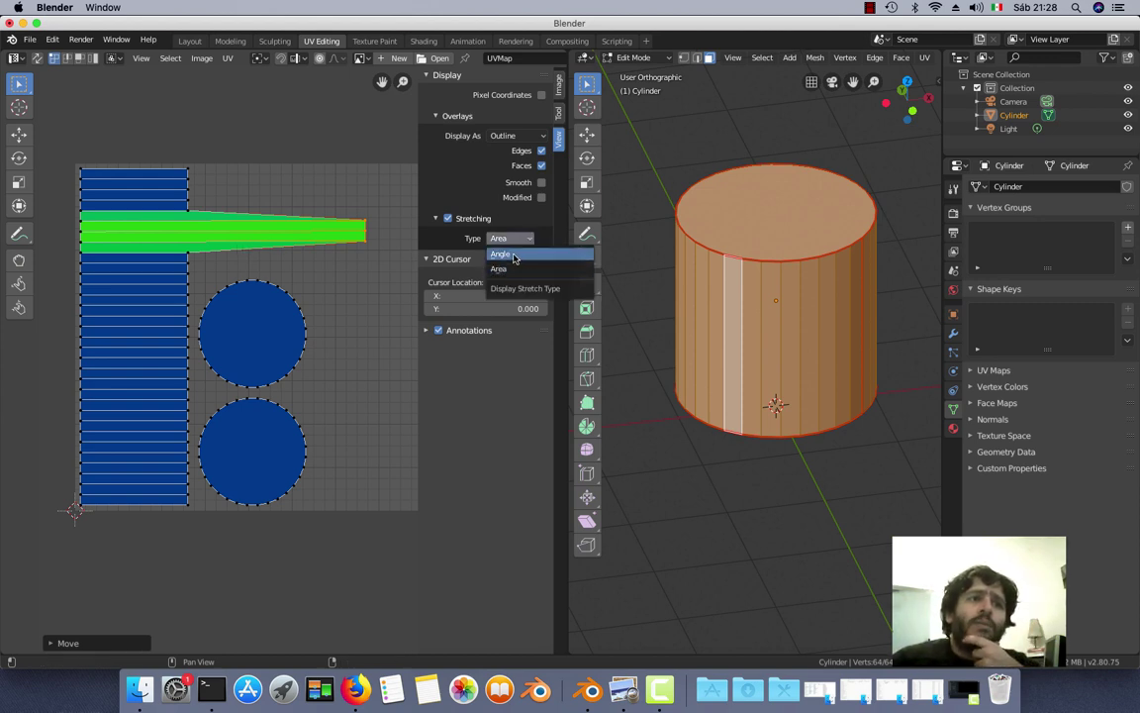
left_click(501, 255)
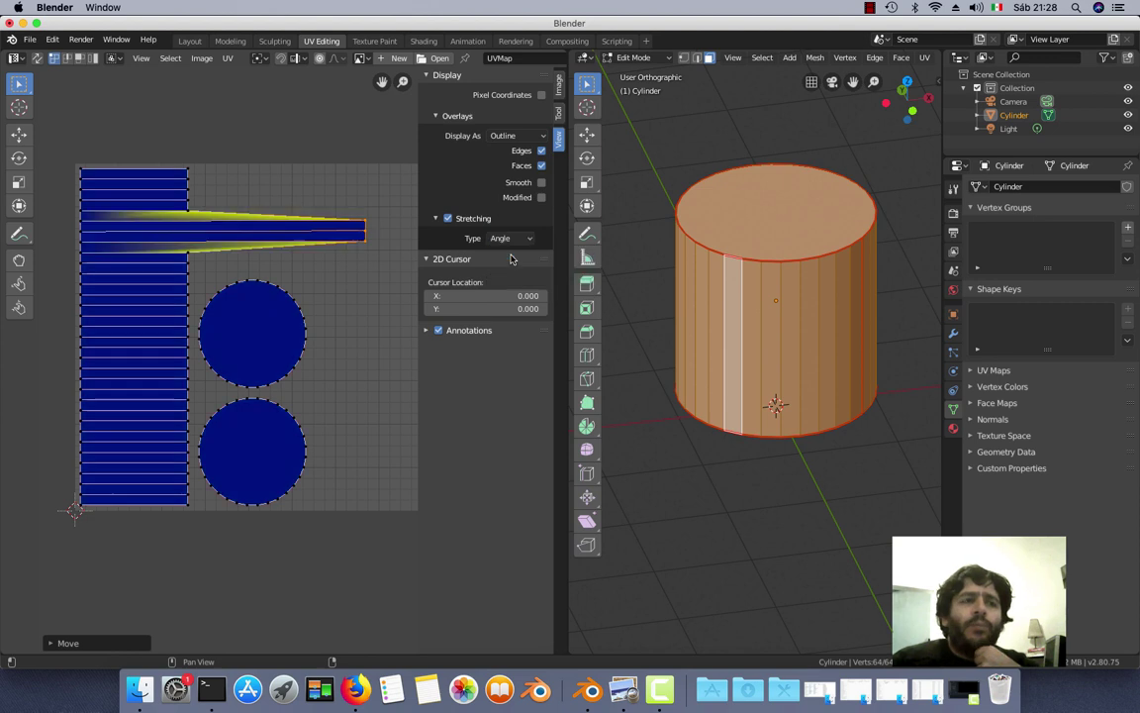
left_click(514, 240)
left_click(500, 268)
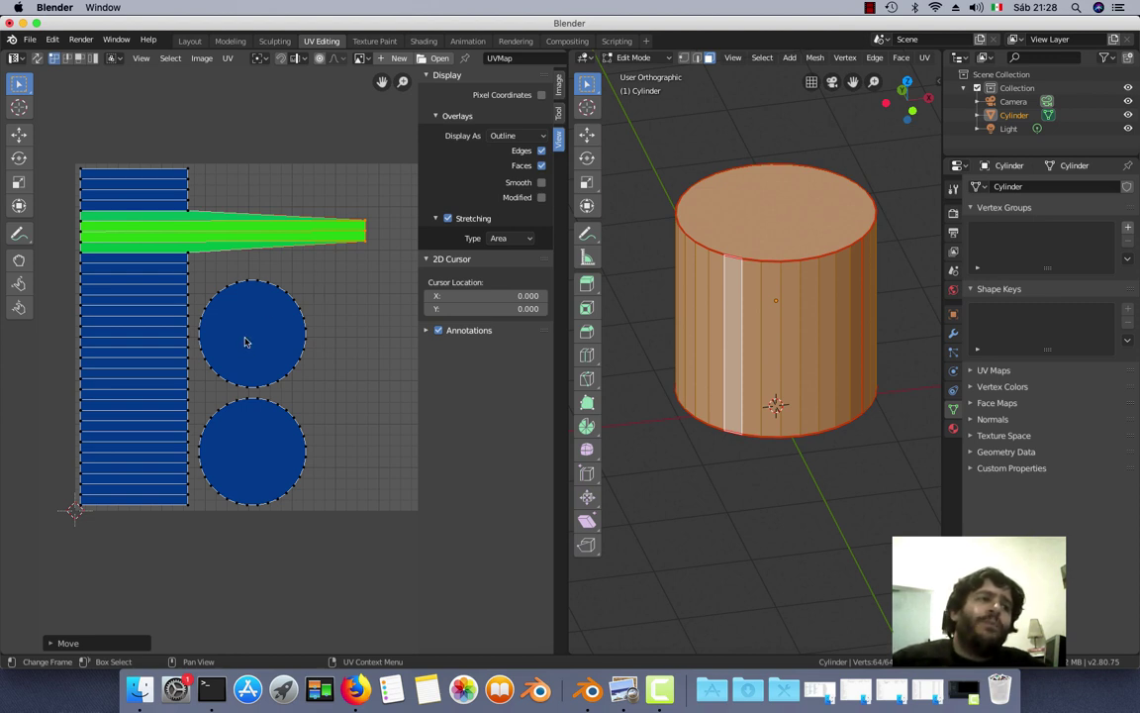
- Move the seam strip's end vertices left, switching the constraint from X to Y, to shorten the strip
key("g")
key("x")
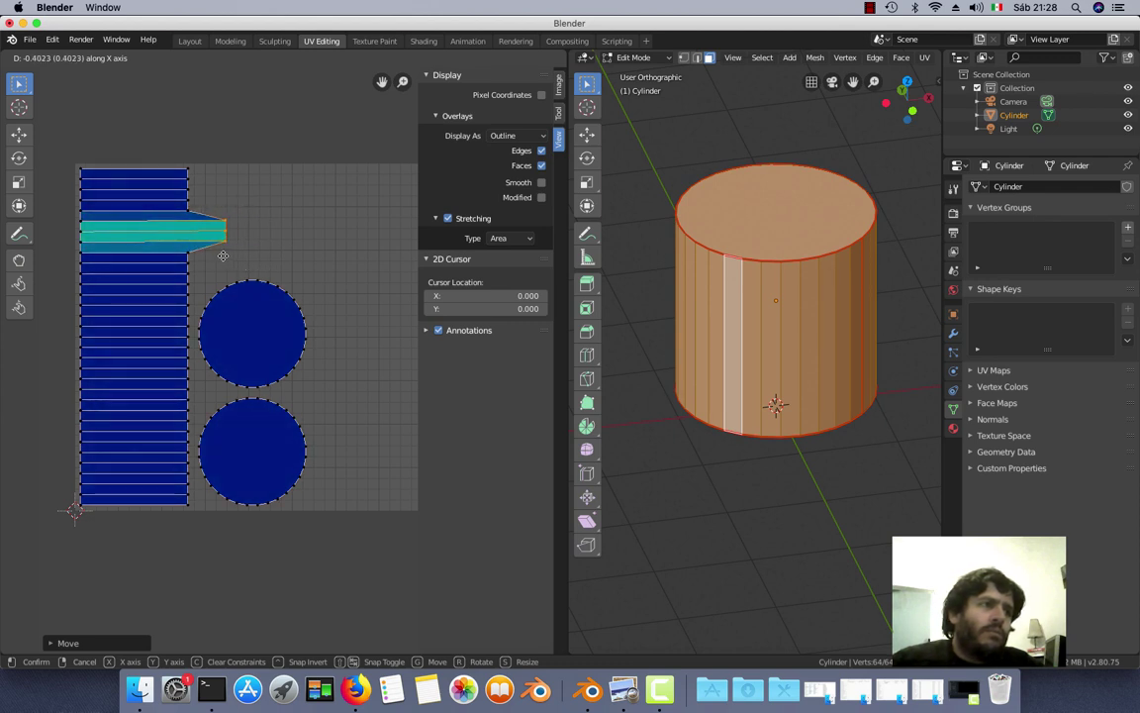
key("y")
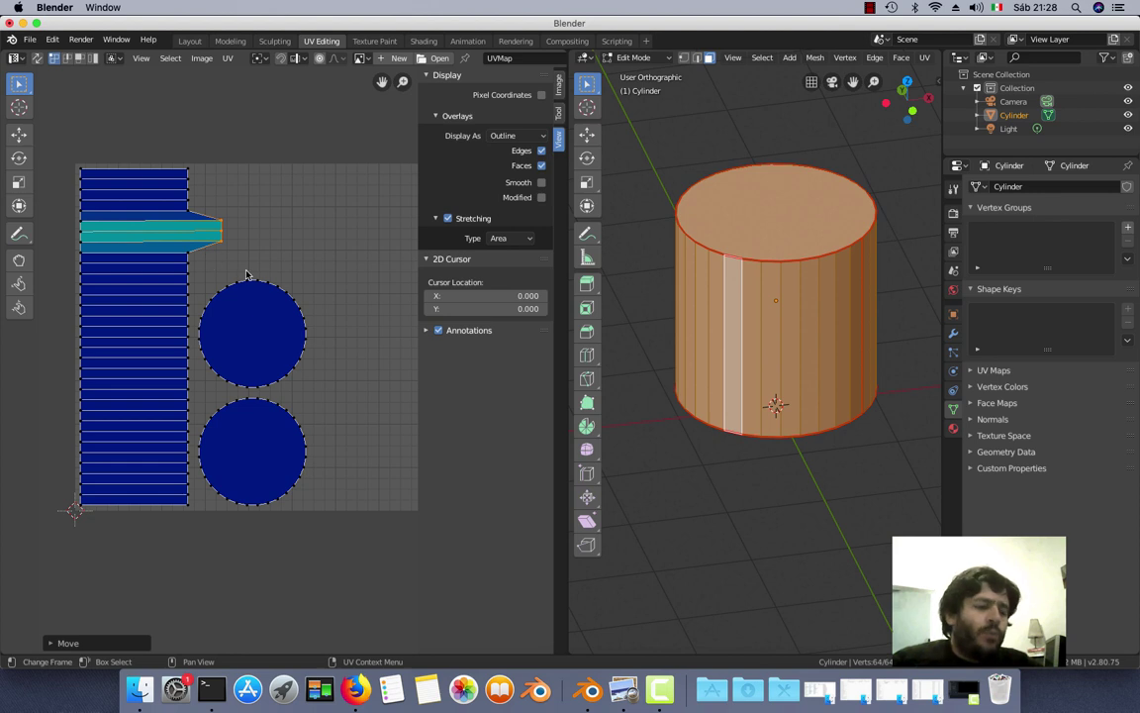
left_click(226, 267)
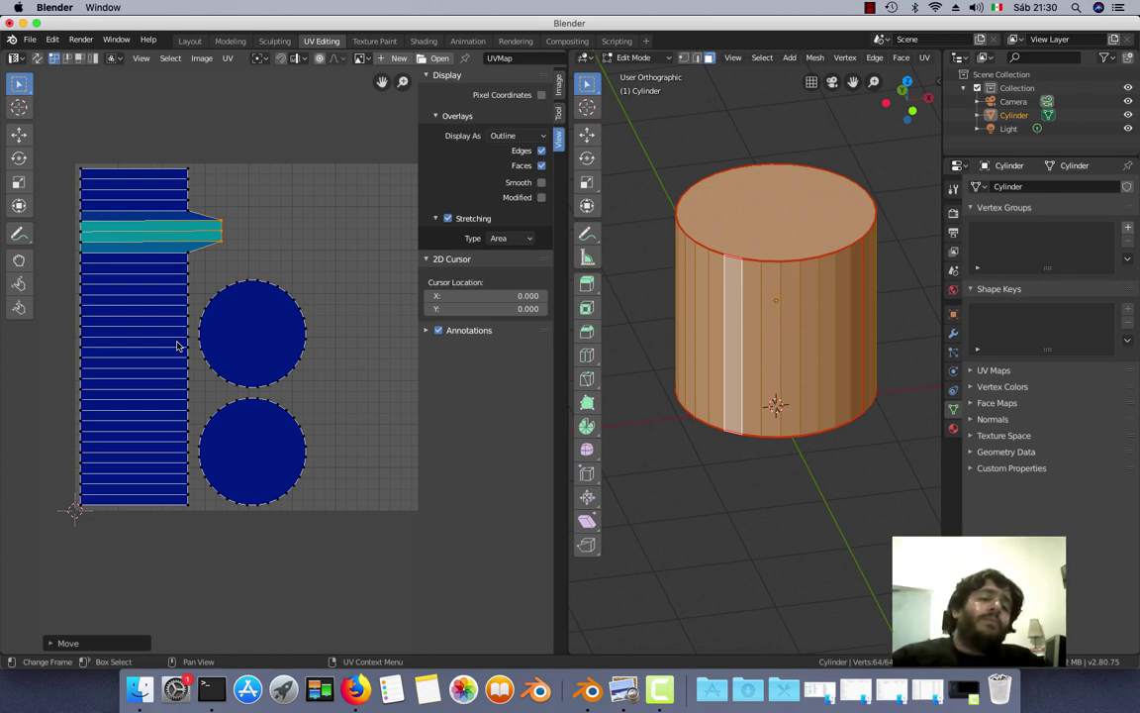
middle_click_drag(762, 332, 718, 323)
scroll(718, 323, "up", 1)
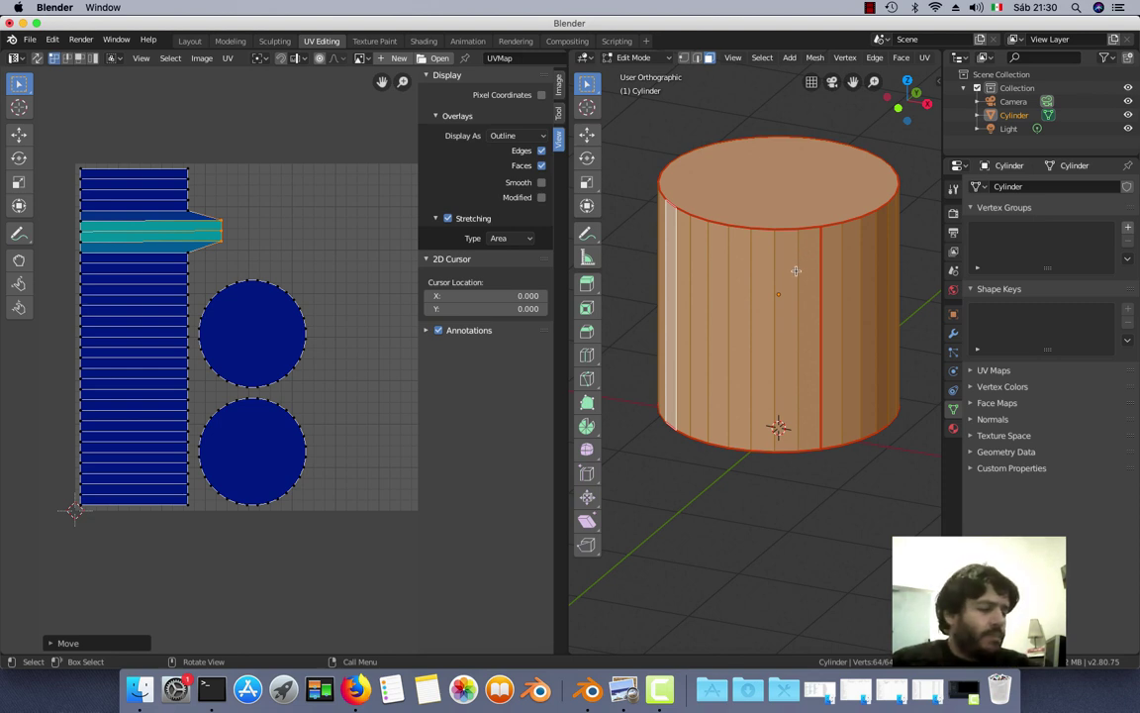
middle_click_drag(796, 270, 787, 312, "shift")
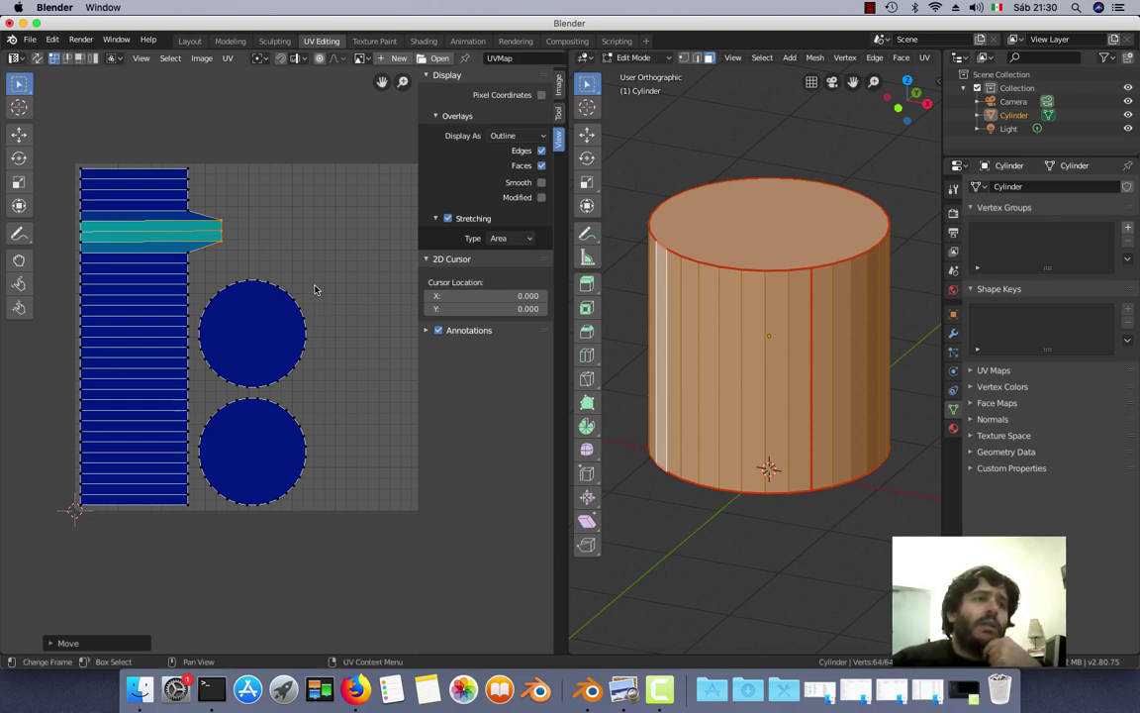
- Create a new image named 'Chequer' with Generated Type set to UV Grid
left_click(386, 60)
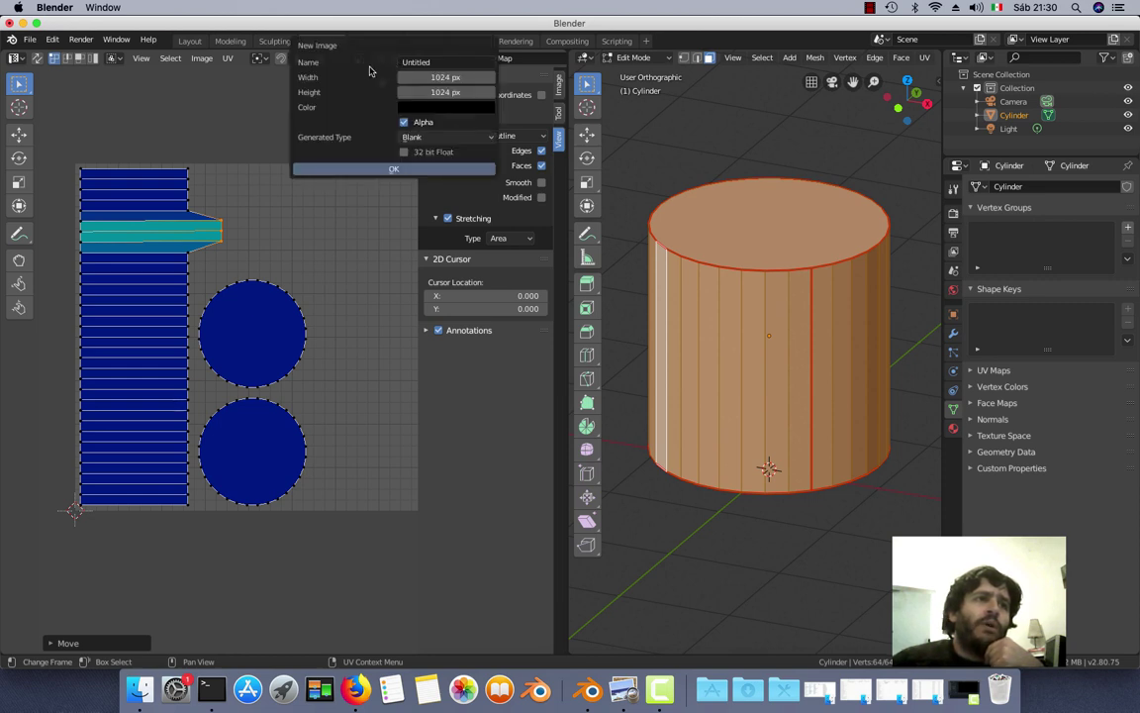
left_click(194, 111)
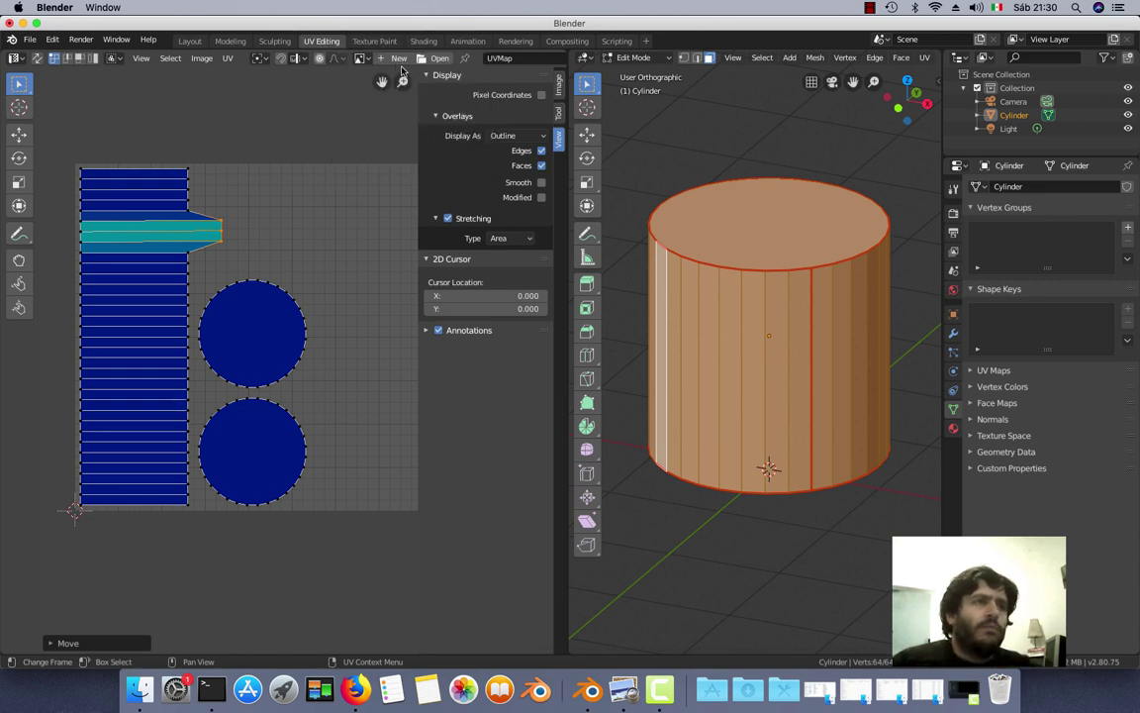
left_click(399, 59)
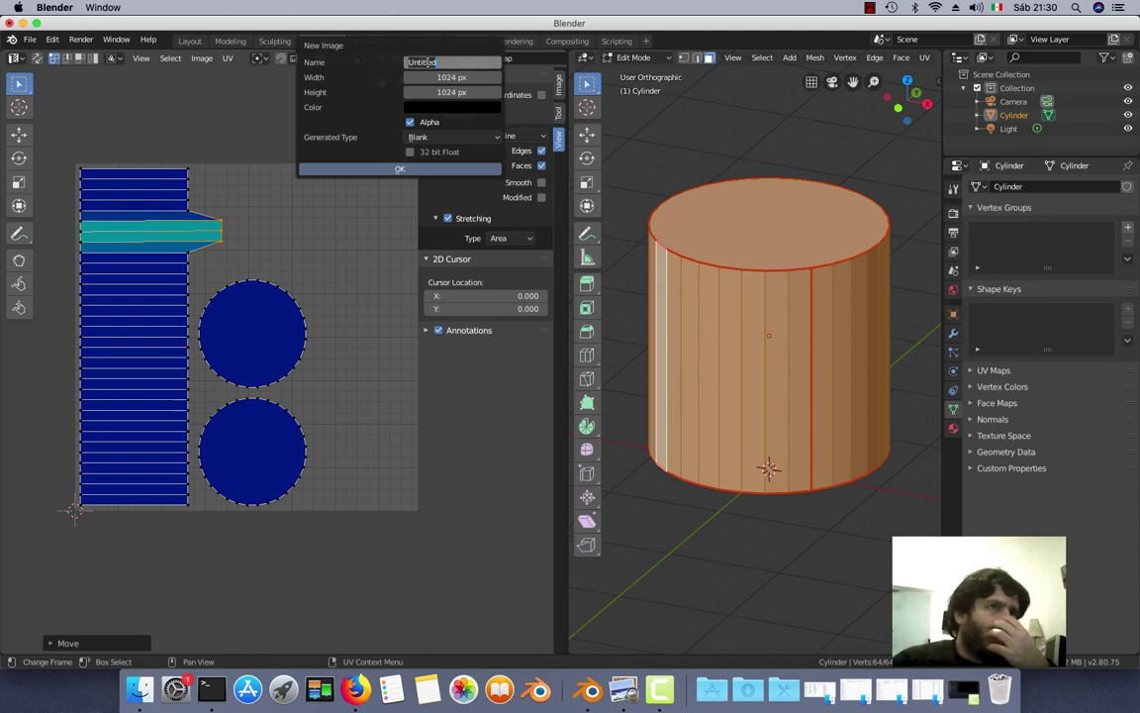
key("Return")
left_click(436, 137)
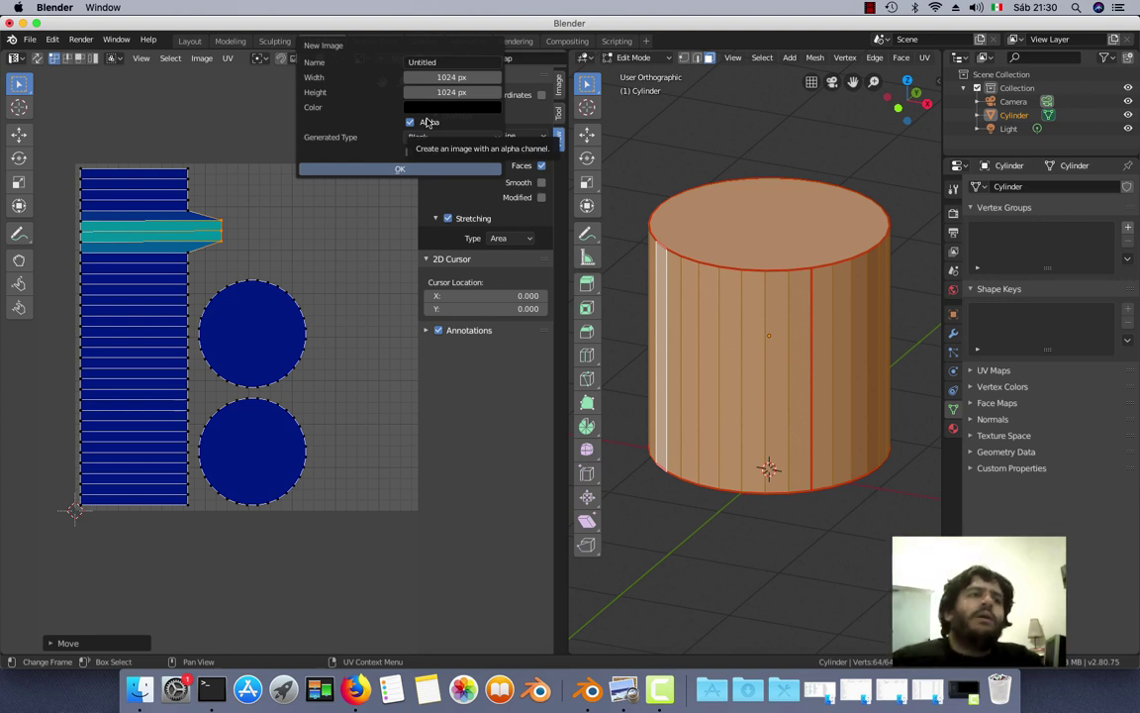
left_click(439, 61)
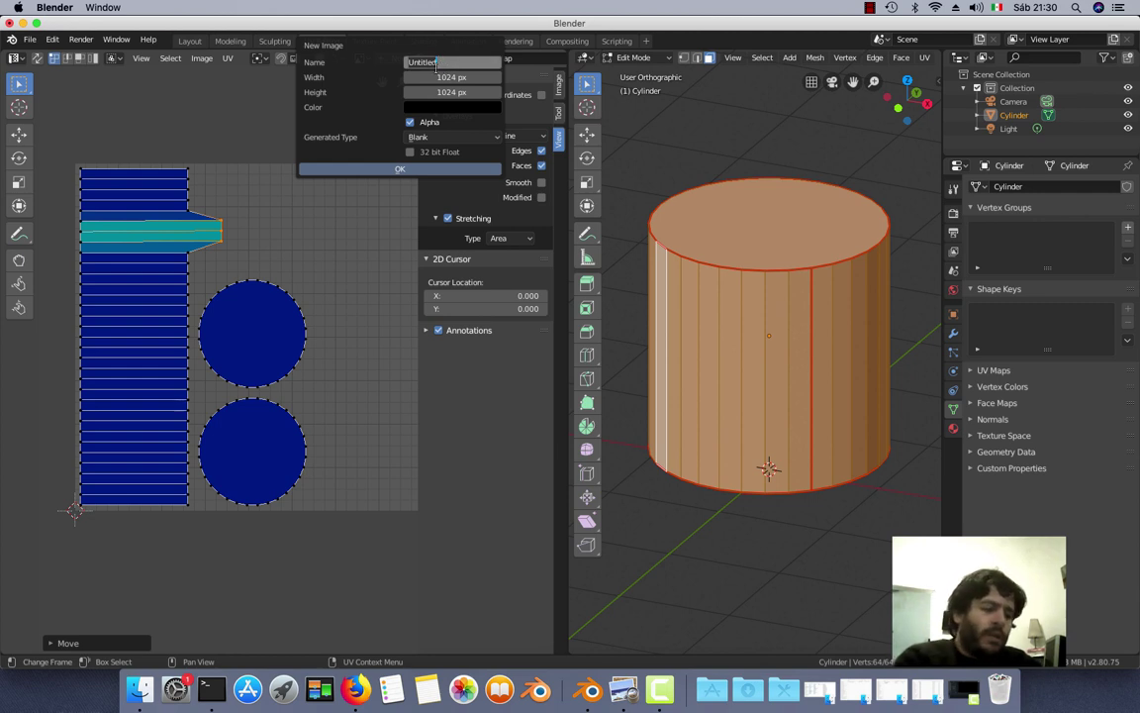
type("Chequer")
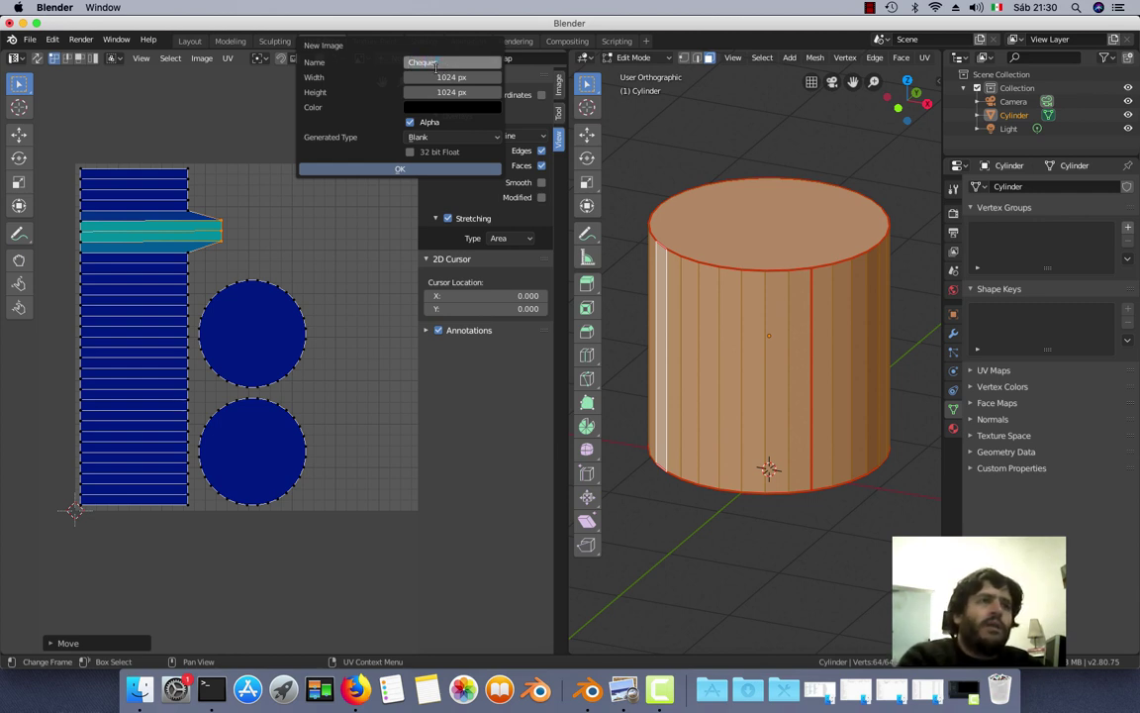
key("Return")
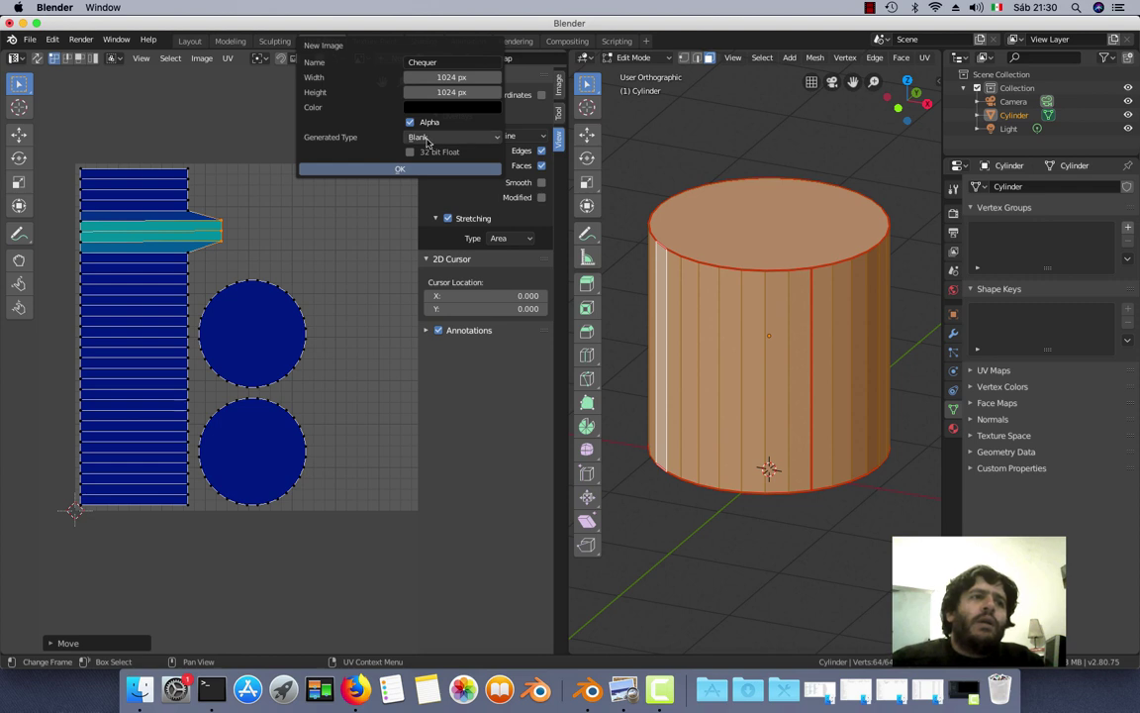
left_click(437, 140)
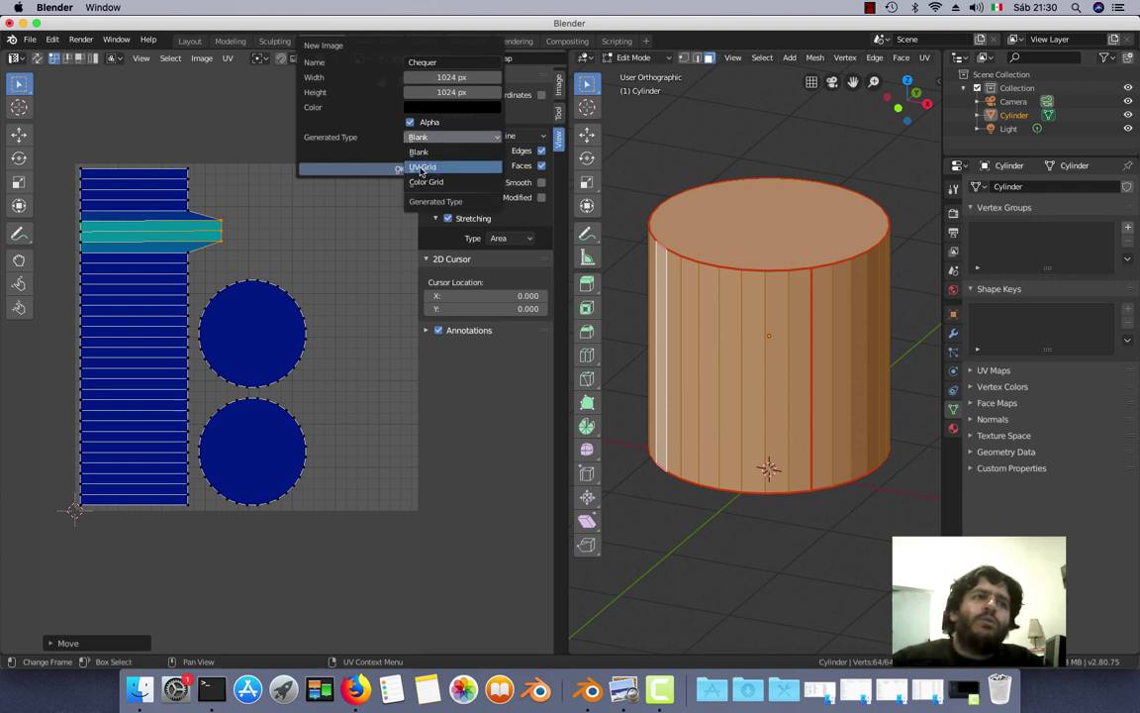
left_click(434, 168)
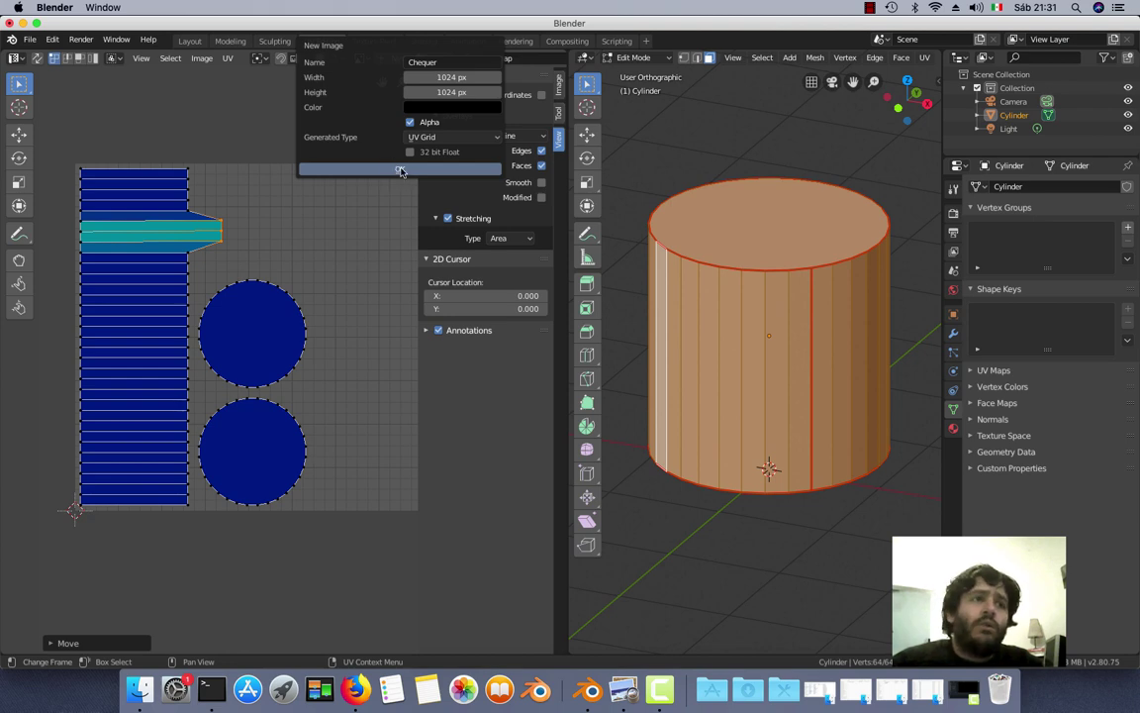
left_click(398, 171)
- Frame the Chequer image and UV islands, then narrow the UV editor to widen the 3D viewport
scroll(316, 326, "down", 6)
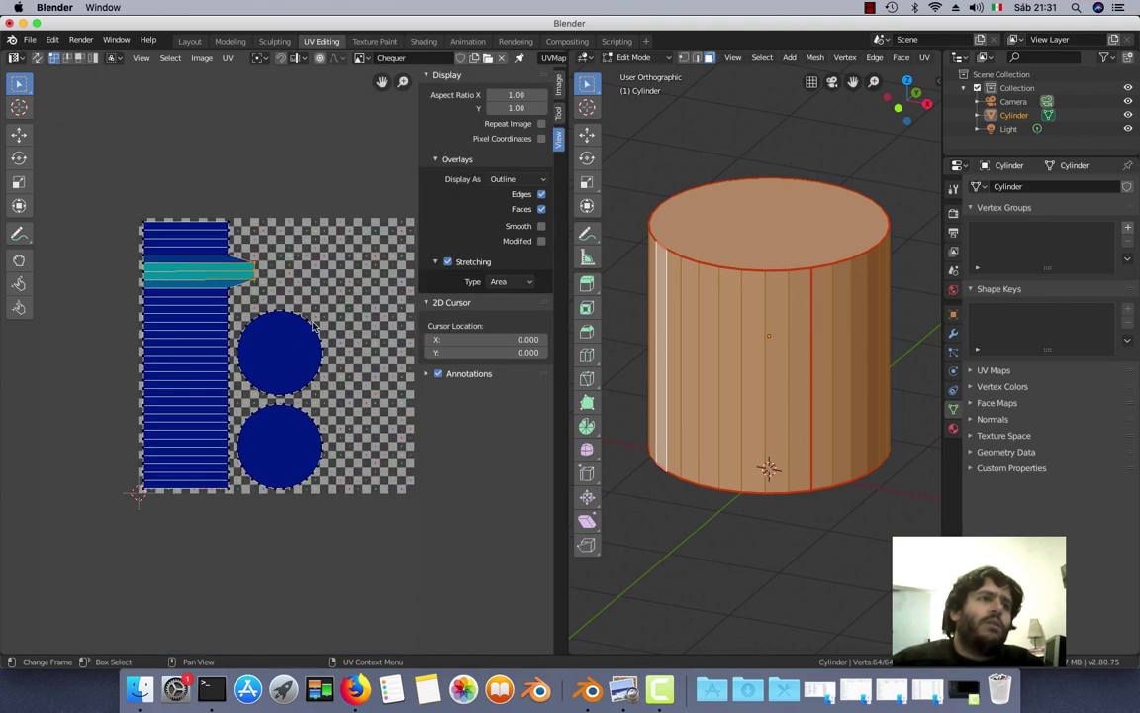
scroll(258, 311, "up", 2)
scroll(248, 317, "up", 3)
scroll(257, 297, "up", 3)
scroll(258, 287, "up", 2)
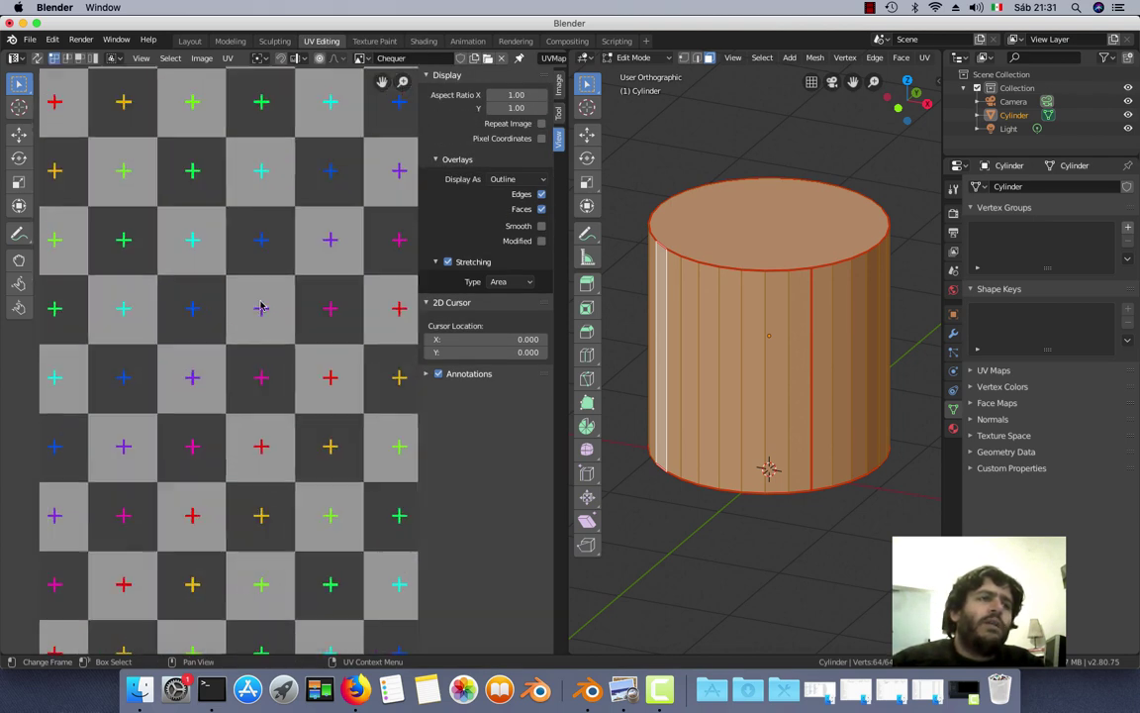
scroll(254, 283, "up", 3)
scroll(249, 286, "down", 5)
scroll(148, 327, "down", 4)
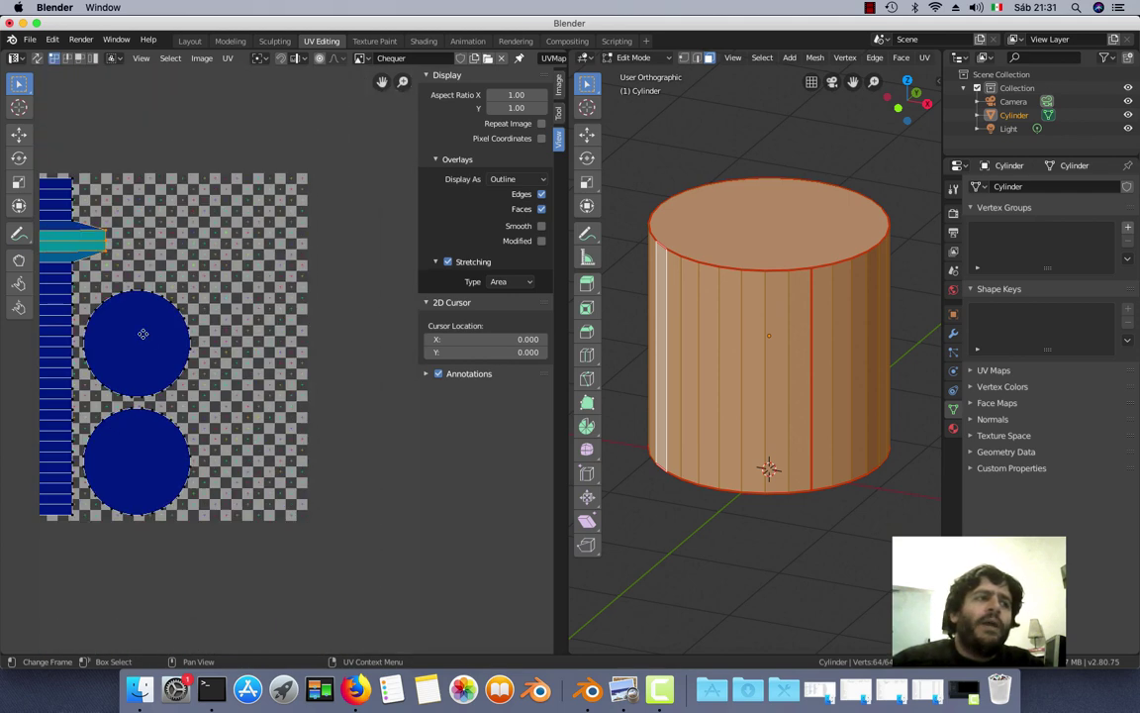
middle_click_drag(142, 330, 237, 334)
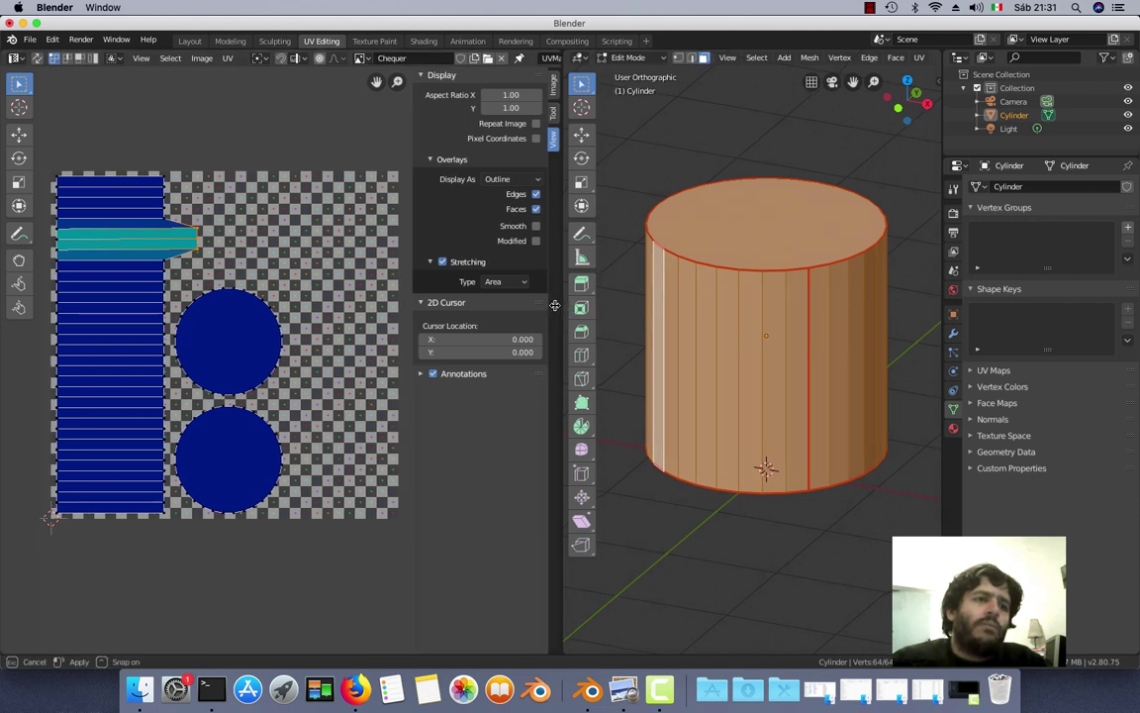
left_click_drag(568, 311, 448, 287)
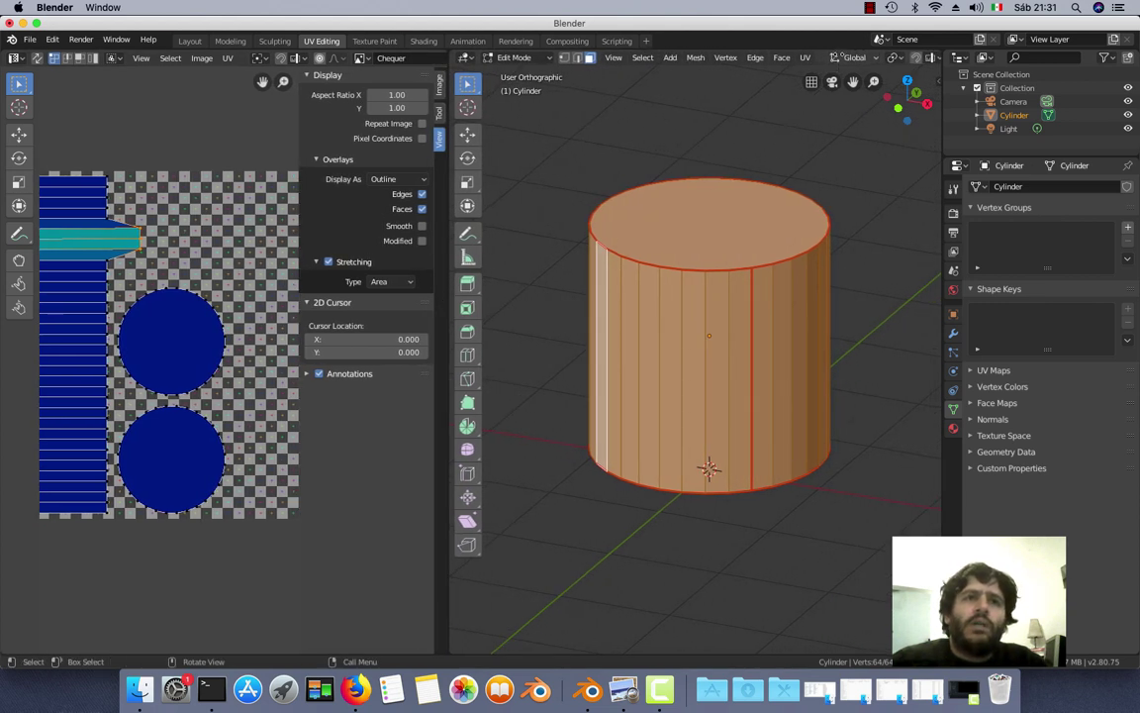
scroll(851, 59, "down", 3)
scroll(881, 59, "down", 2)
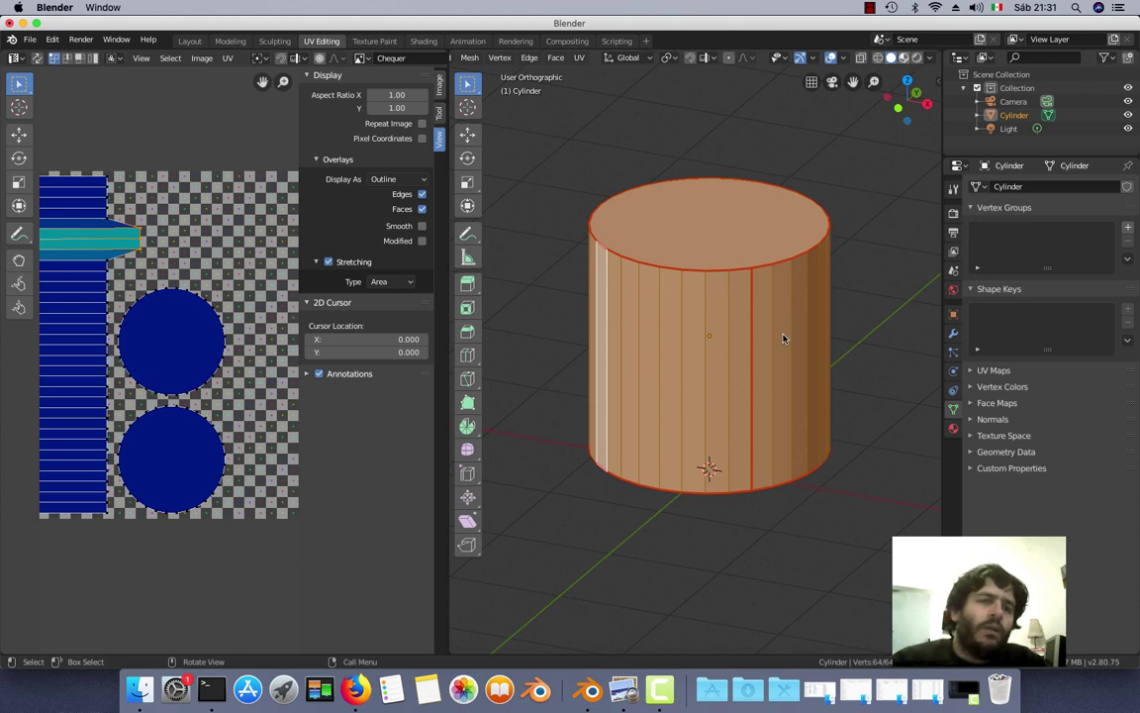
- Preview the cylinder in Material Preview shading, then return to Solid shading
left_click(896, 60)
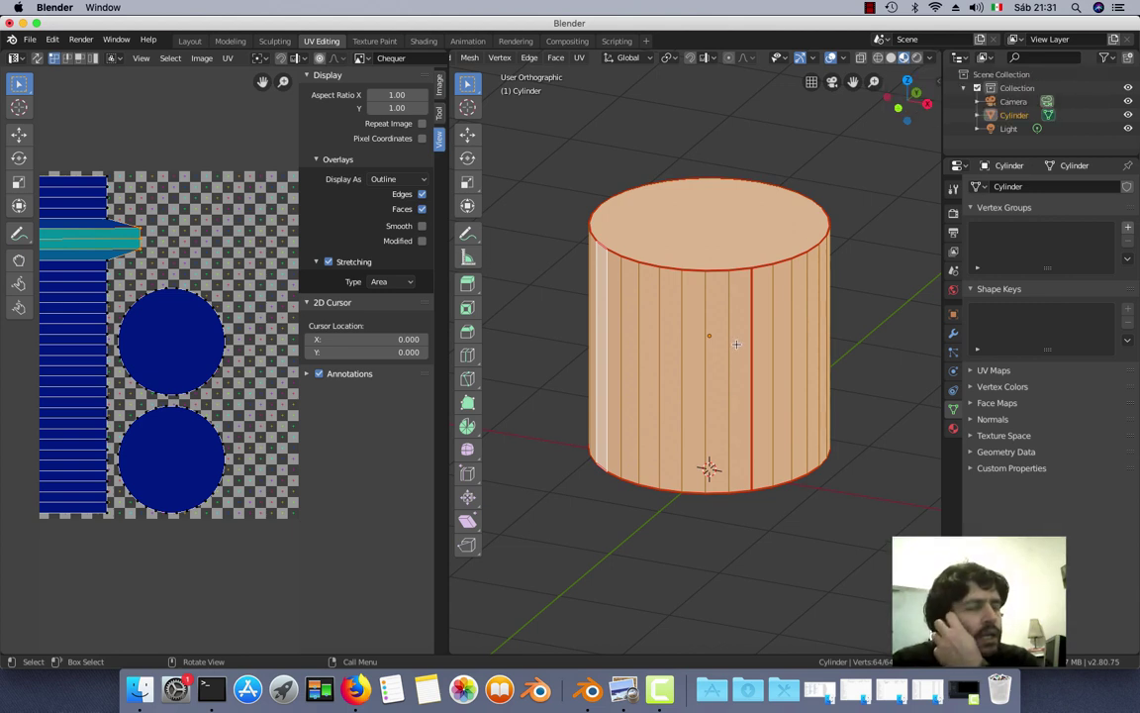
left_click(891, 58)
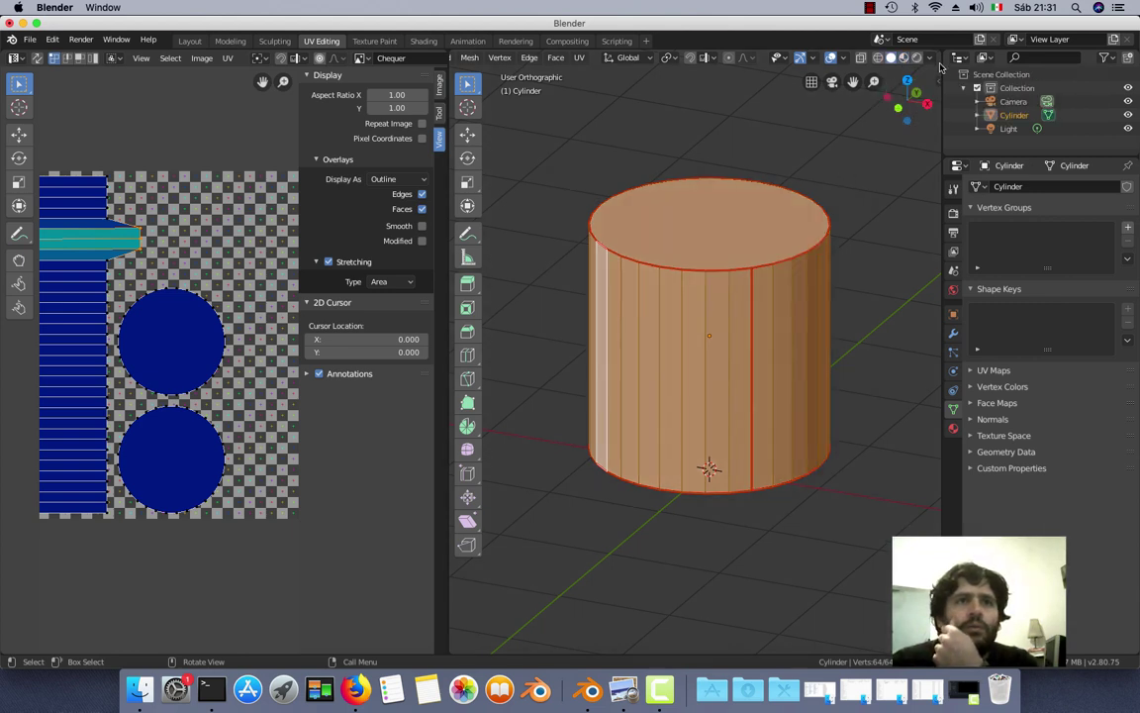
left_click(929, 57)
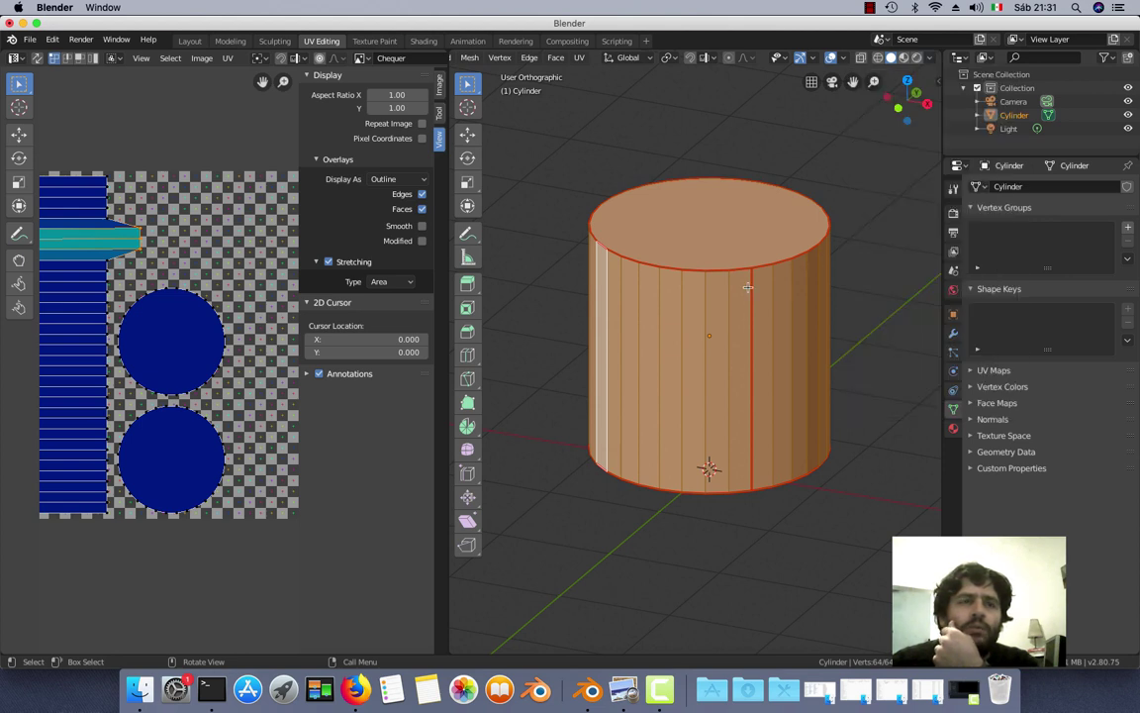
left_click(929, 58)
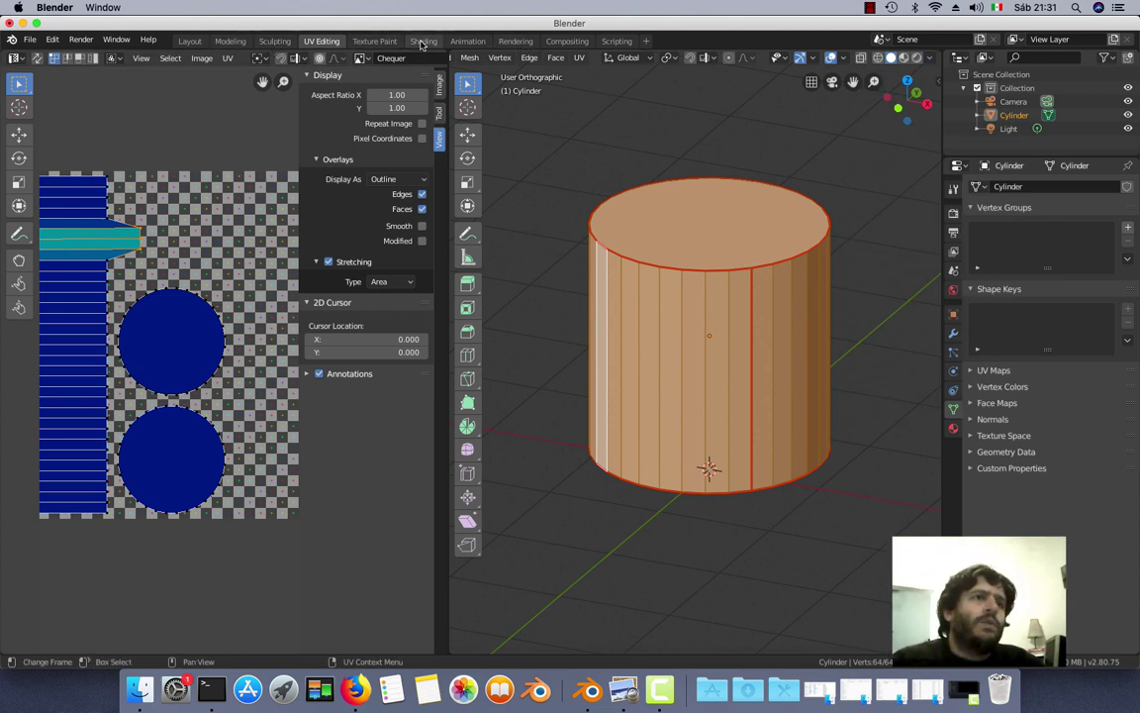
- In the Shading workspace, add a new material to the cylinder and rename it 'Chequer'
key("ctrl+Page_Down")
key("ctrl+Page_Down")
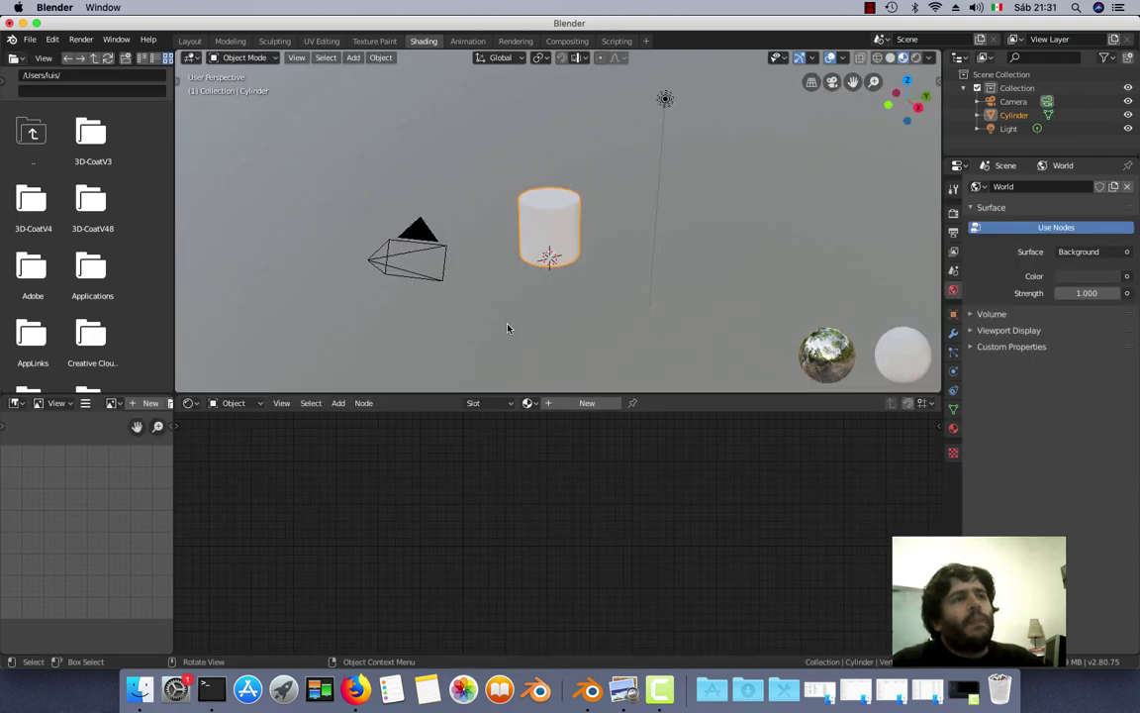
key("KP_Decimal")
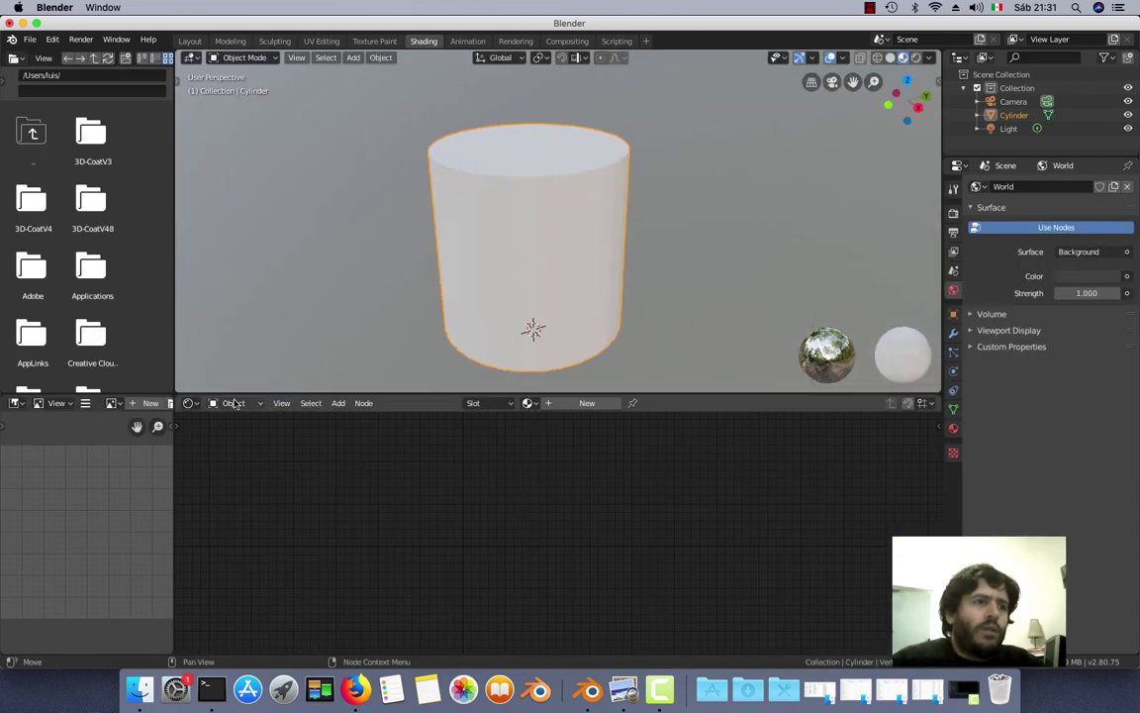
left_click(584, 404)
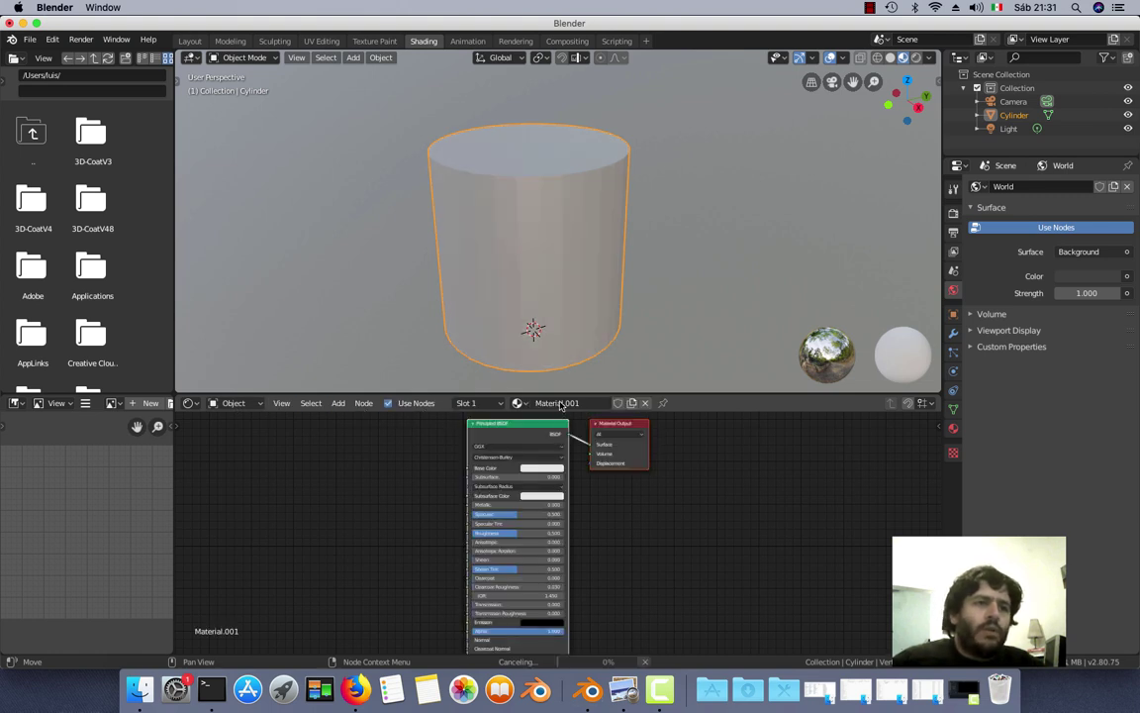
double_click(561, 404)
type("Che")
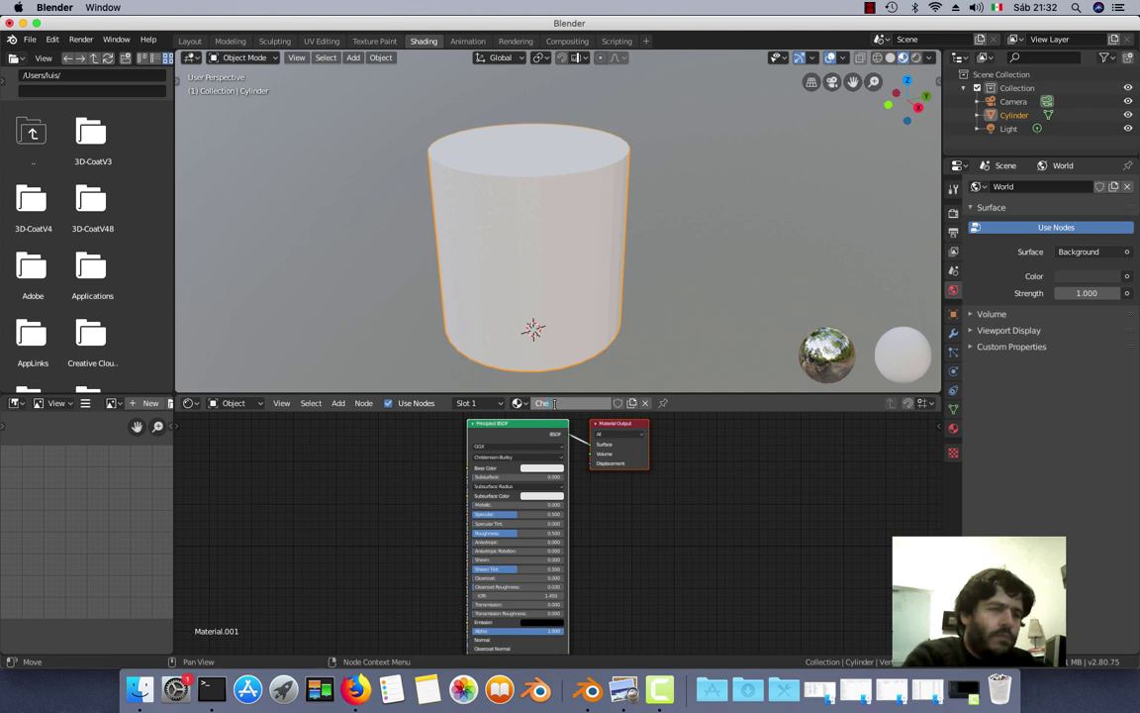
type("quer")
key("Return")
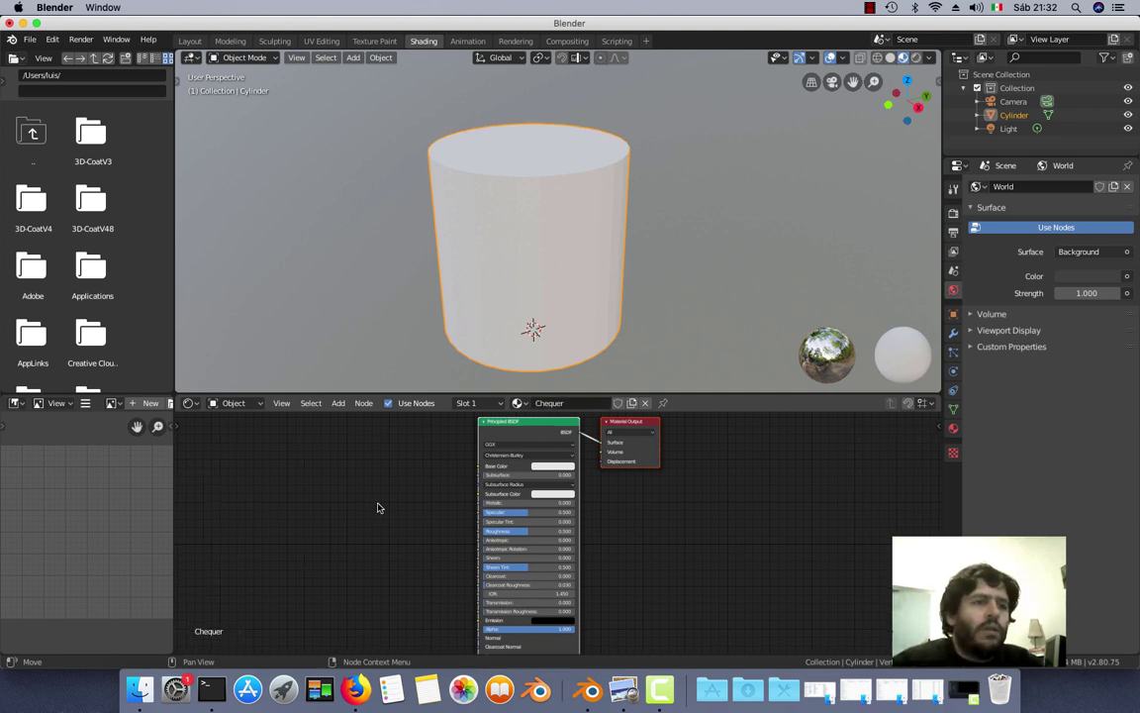
- Enlarge the Shader Editor and pan the node view to make room for new nodes
key("g")
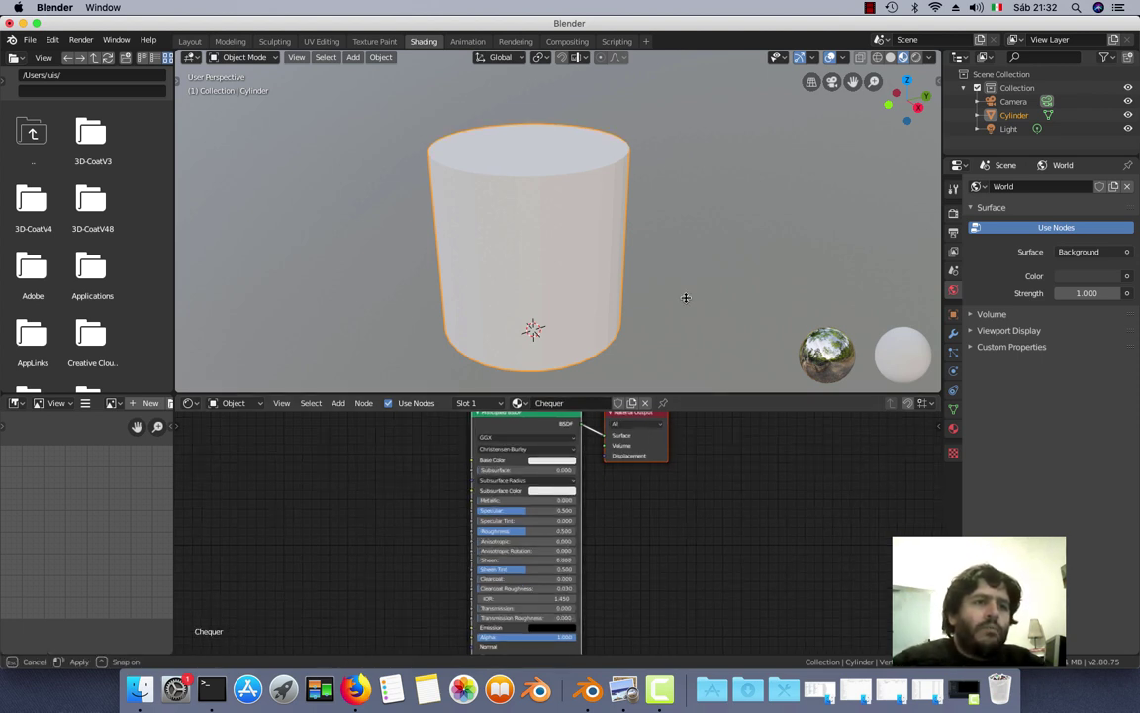
left_click_drag(685, 297, 685, 273)
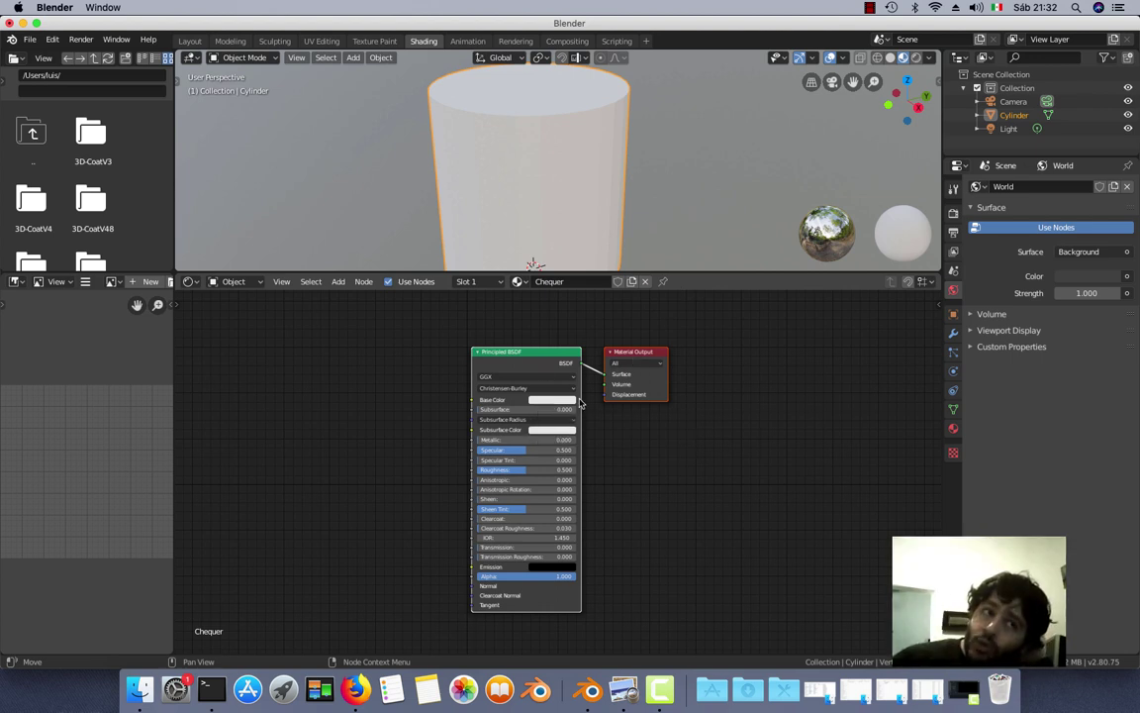
scroll(452, 400, "up", 2)
middle_click_drag(362, 420, 461, 415)
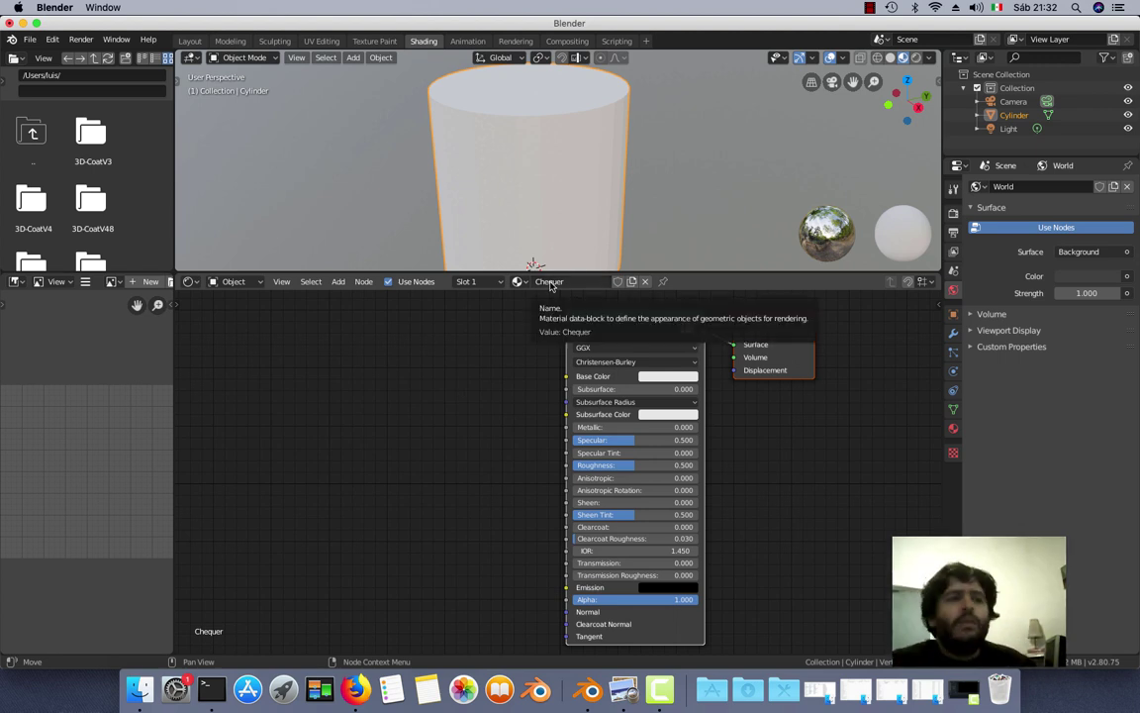
middle_click_drag(506, 382, 500, 384)
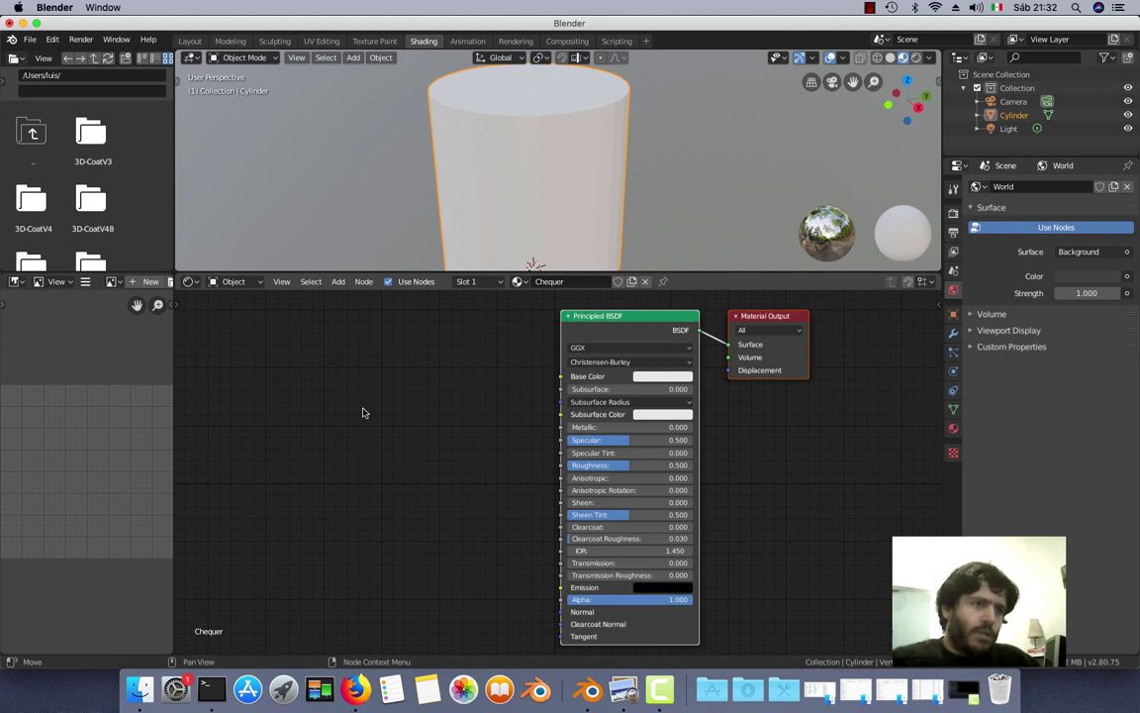
key("shift+a")
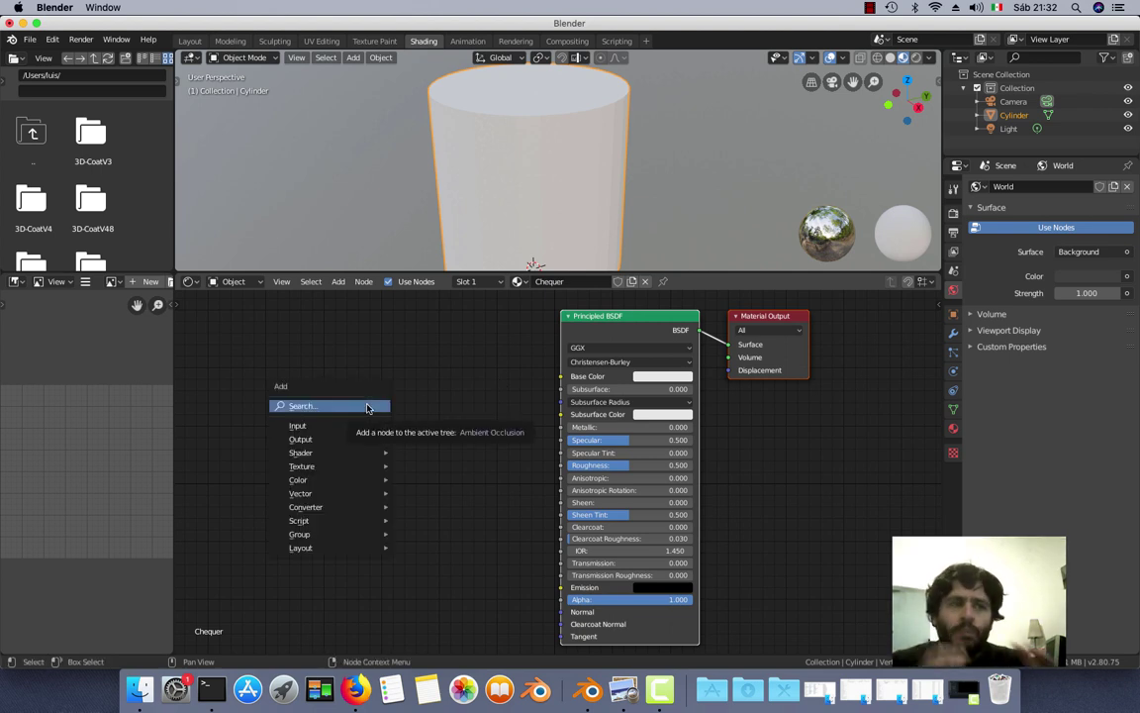
mouse_move(302, 467)
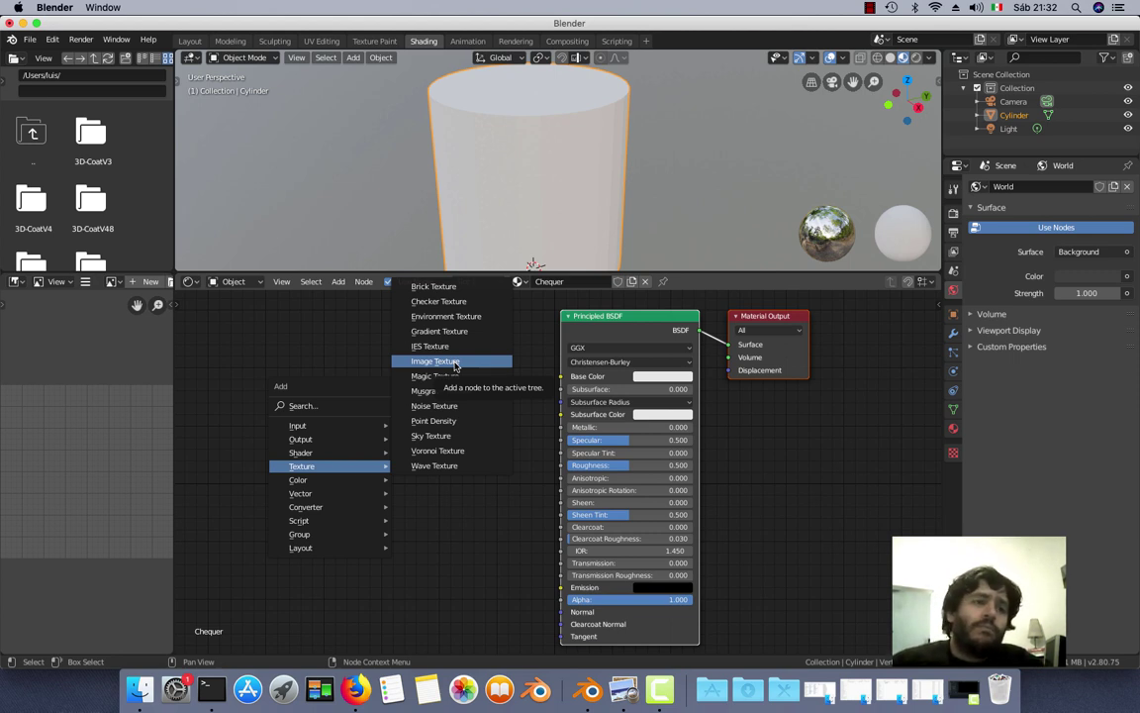
- Add an Image Texture node left of the Principled BSDF and load the Chequer image into it
left_click(454, 366)
left_click(319, 347)
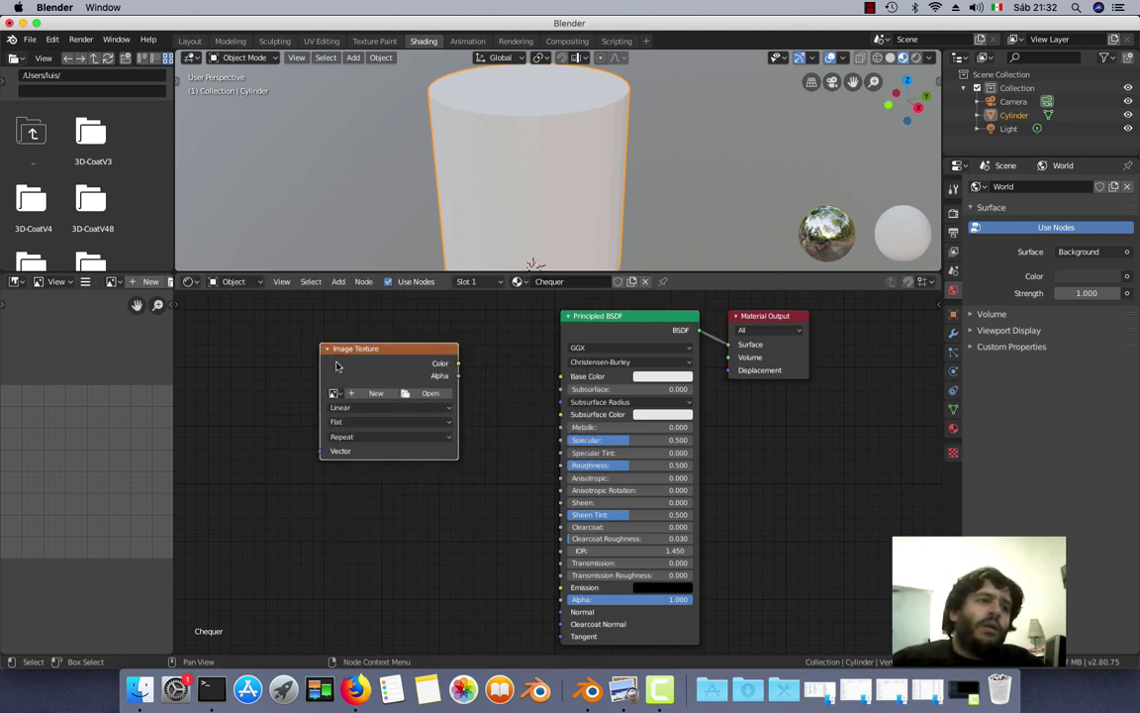
mouse_move(356, 350)
left_mouse_down()
mouse_move(326, 345)
mouse_move(357, 359)
left_mouse_up()
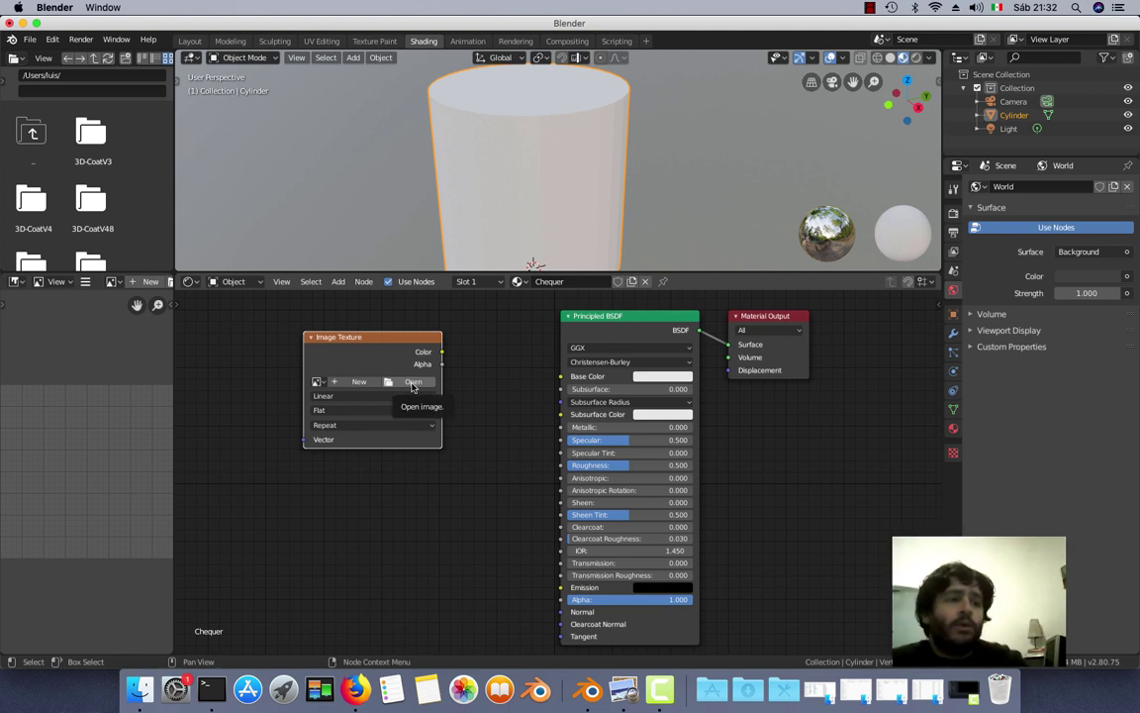
left_click(318, 383)
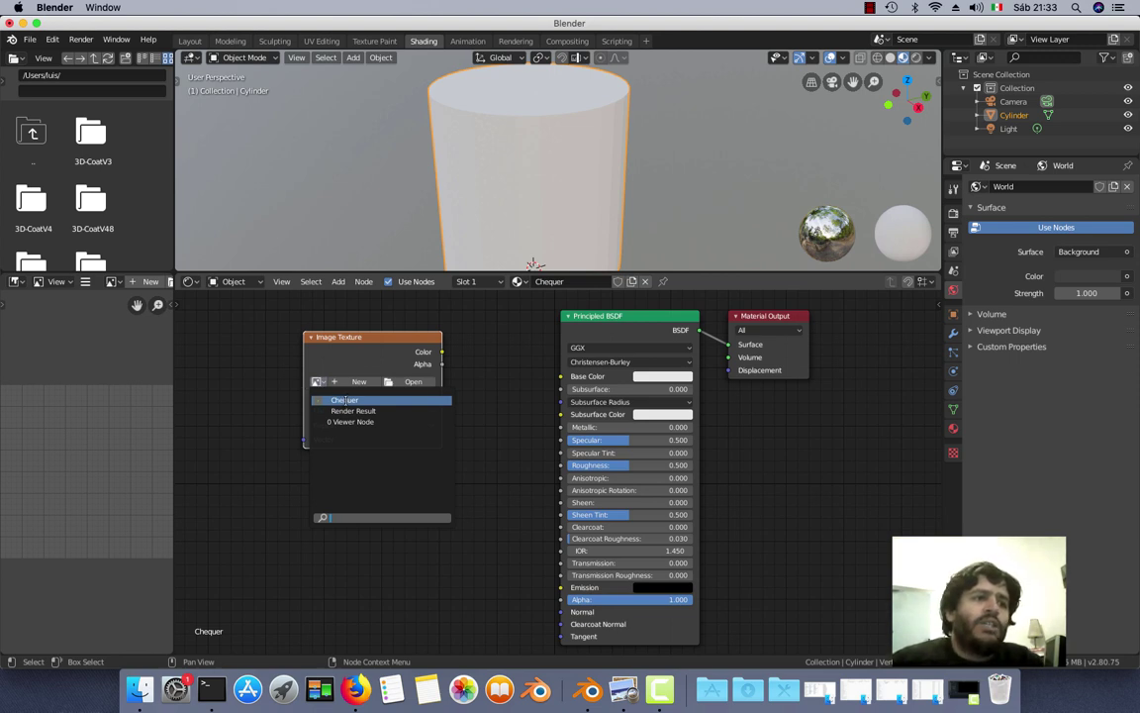
left_click(346, 400)
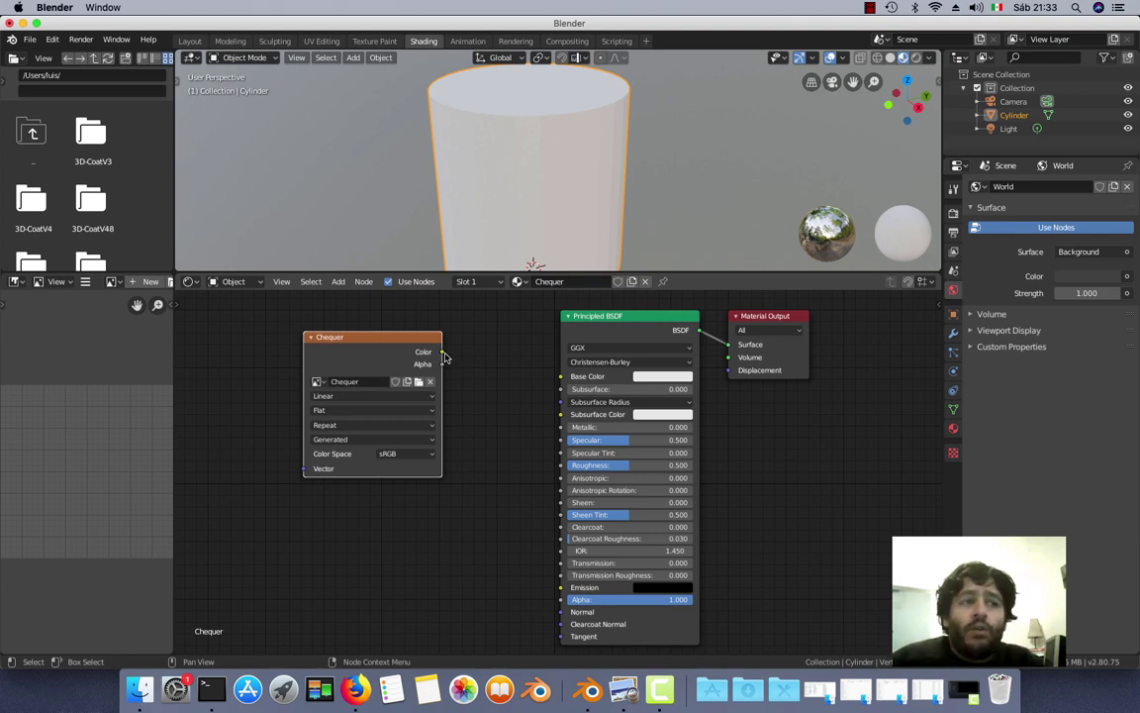
scroll(466, 371, "up", 1)
scroll(468, 384, "up", 1)
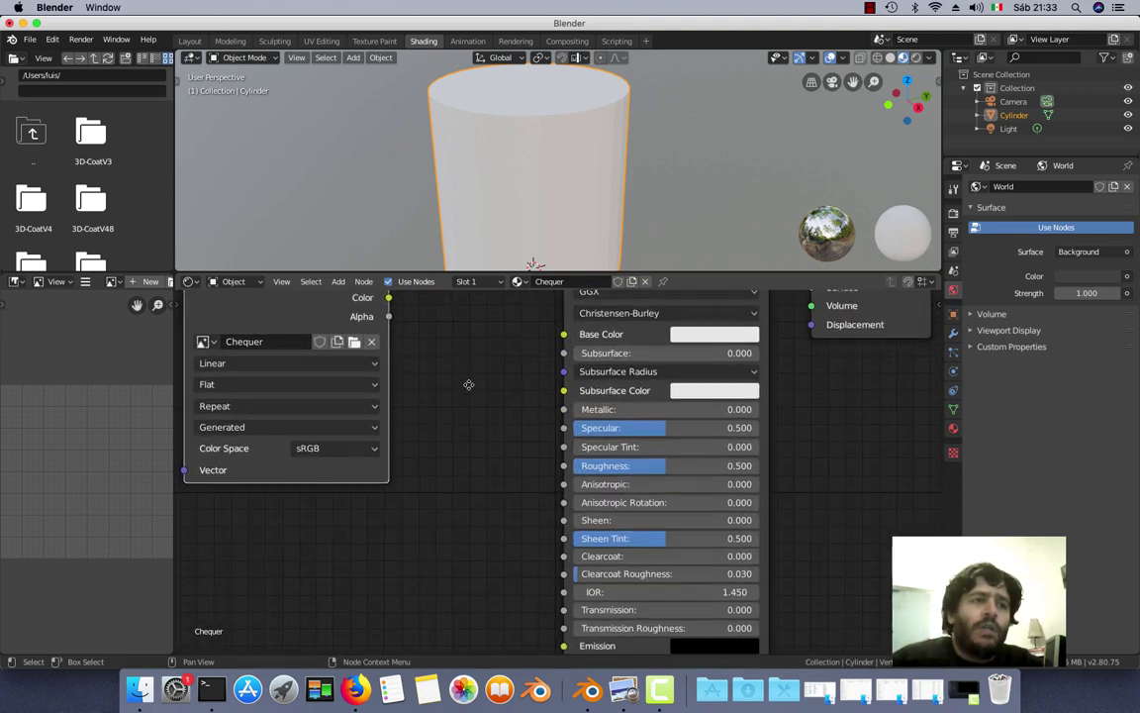
scroll(520, 479, "up", 1)
middle_click_drag(505, 464, 518, 455)
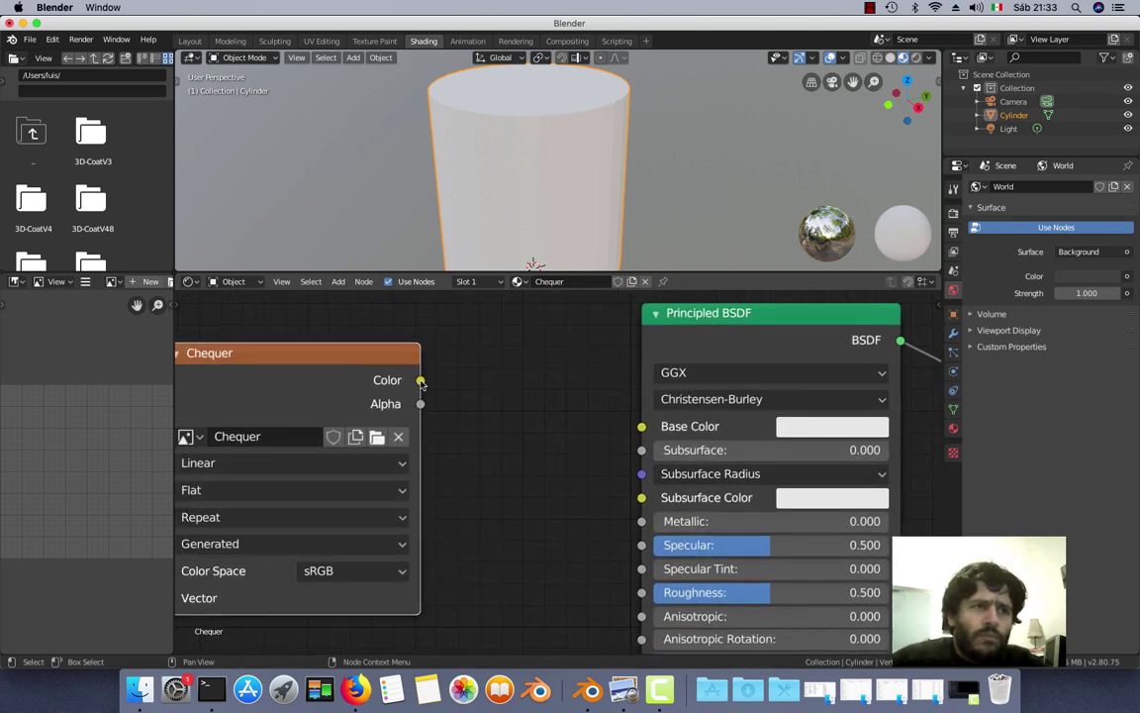
- Link the Chequer node's Color output to the Principled BSDF Base Color and tidy the nodes
left_click_drag(421, 384, 640, 429)
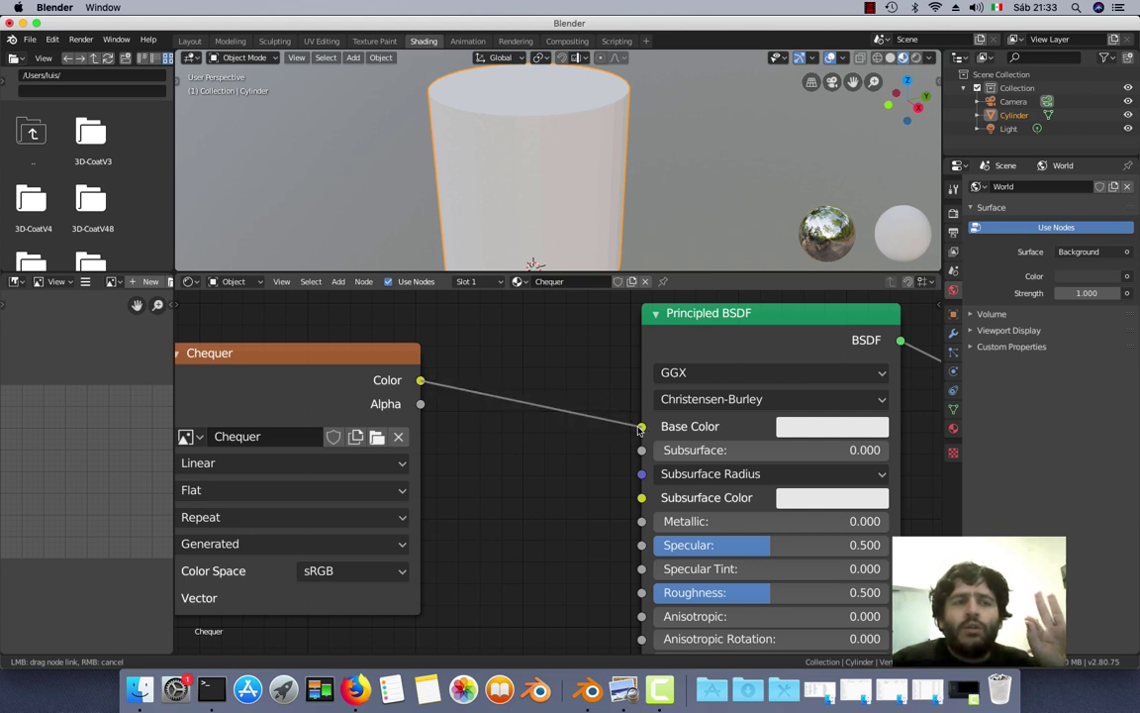
left_click_drag(639, 429, 639, 428)
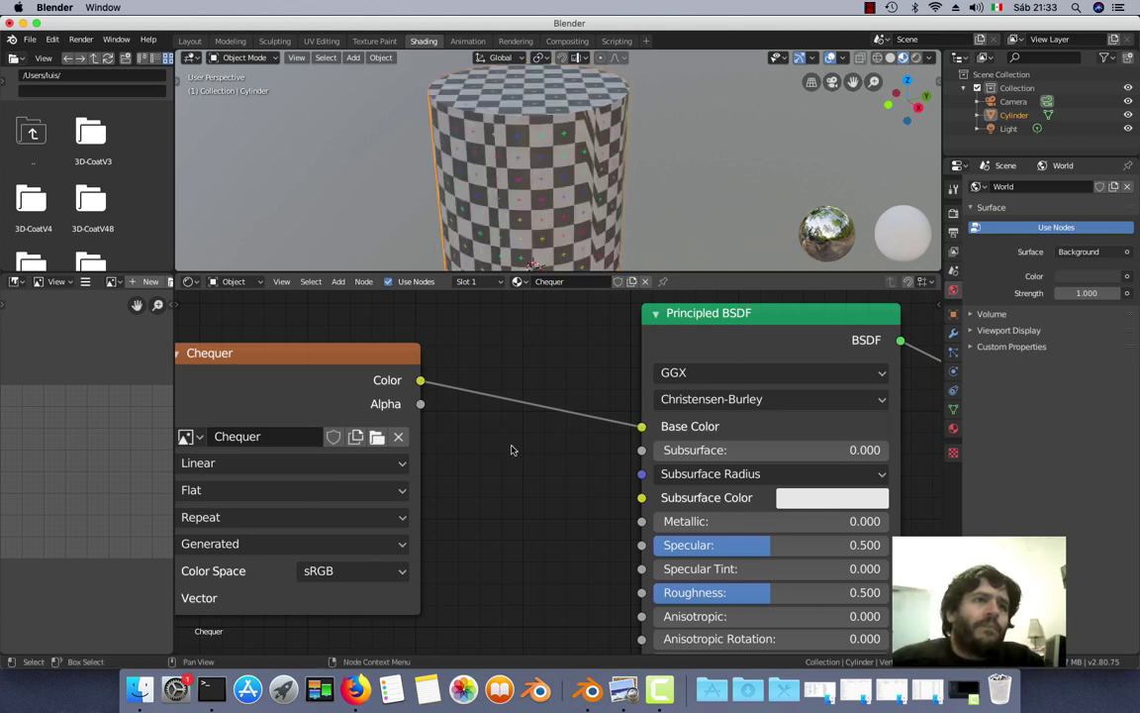
scroll(373, 424, "down", 1)
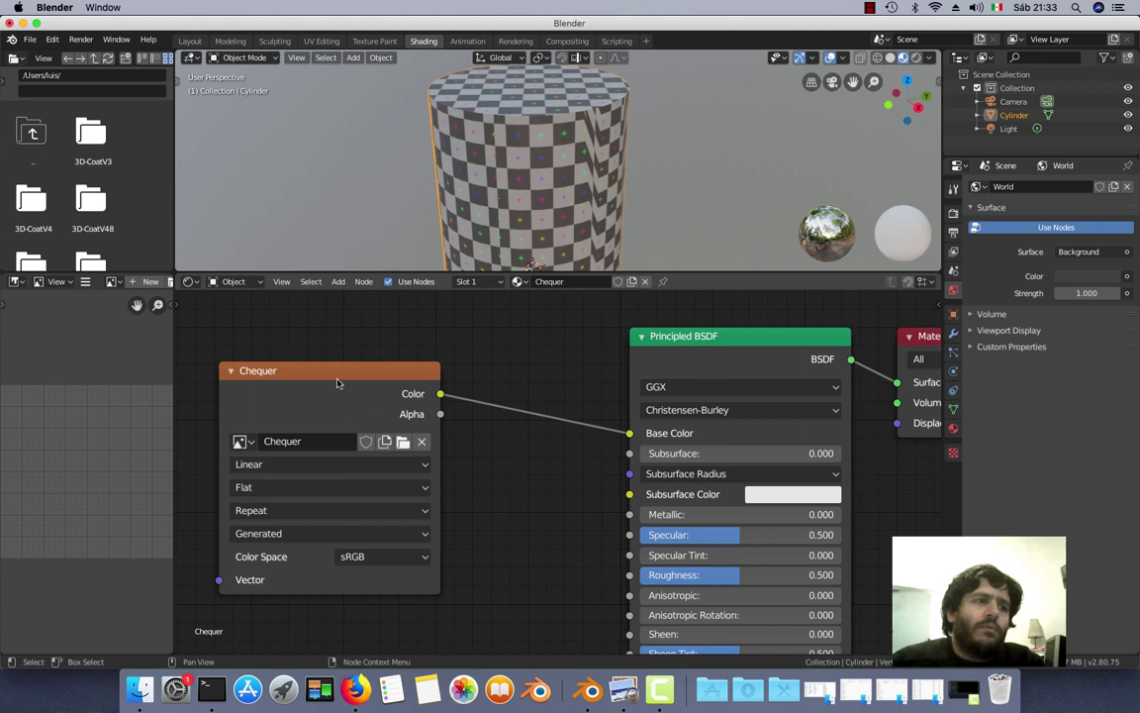
left_click_drag(336, 383, 350, 382)
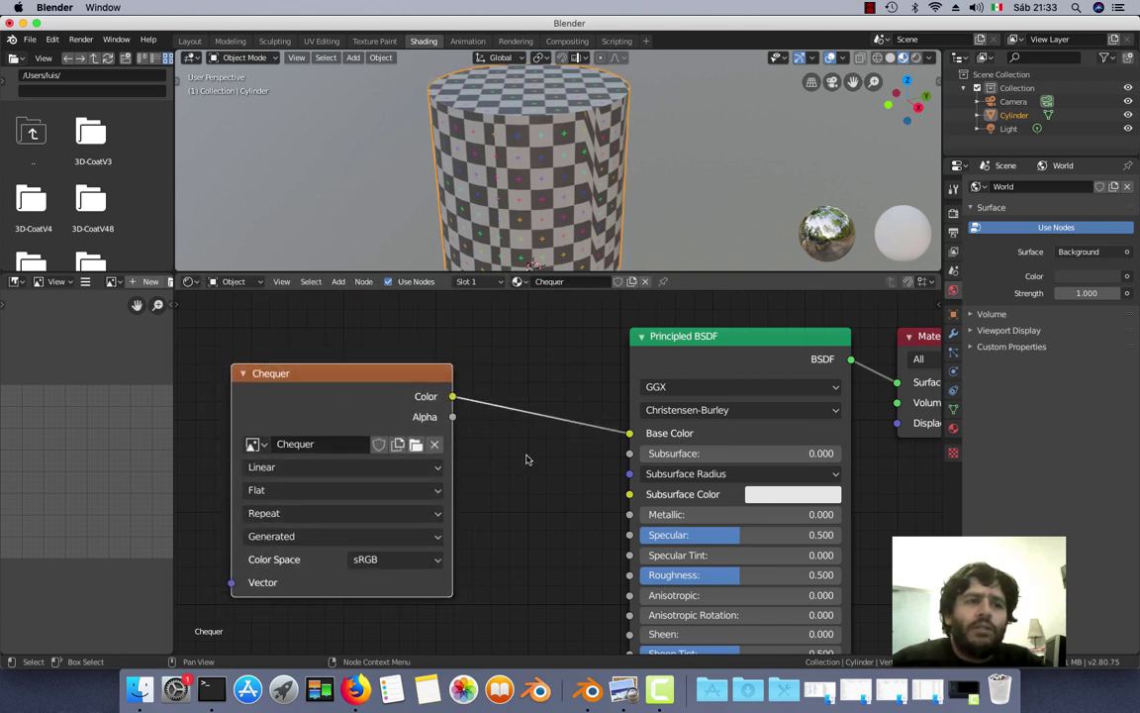
scroll(483, 453, "right", 5)
left_click_drag(638, 338, 629, 340)
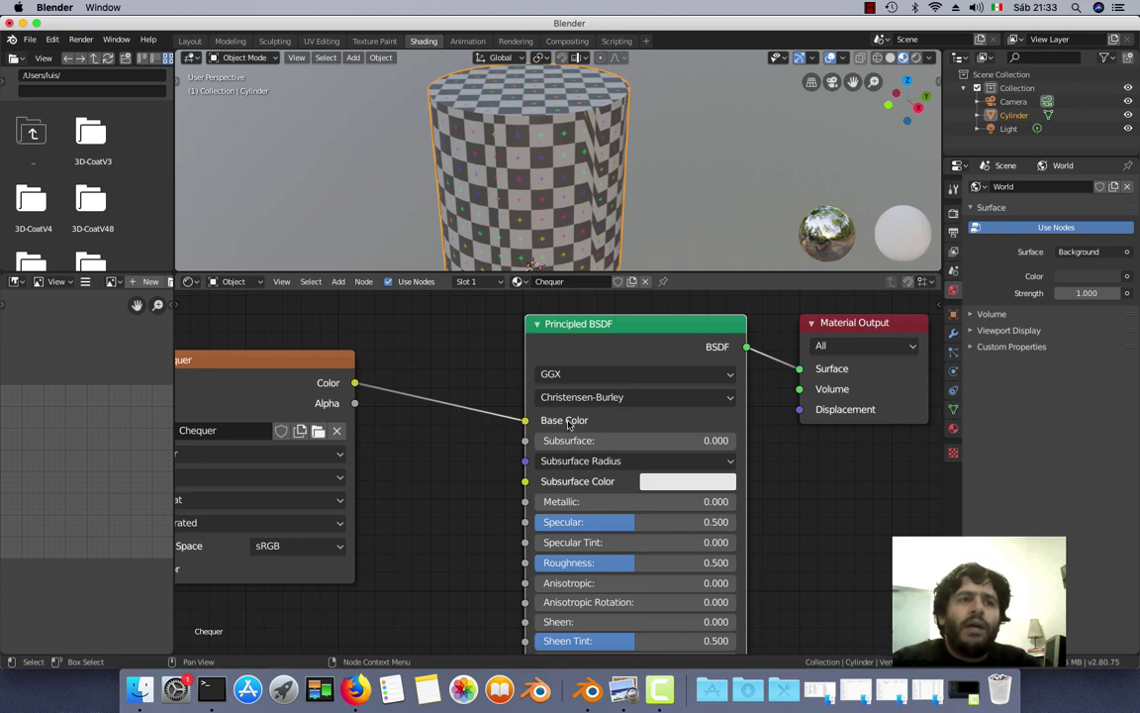
scroll(553, 431, "up", 2)
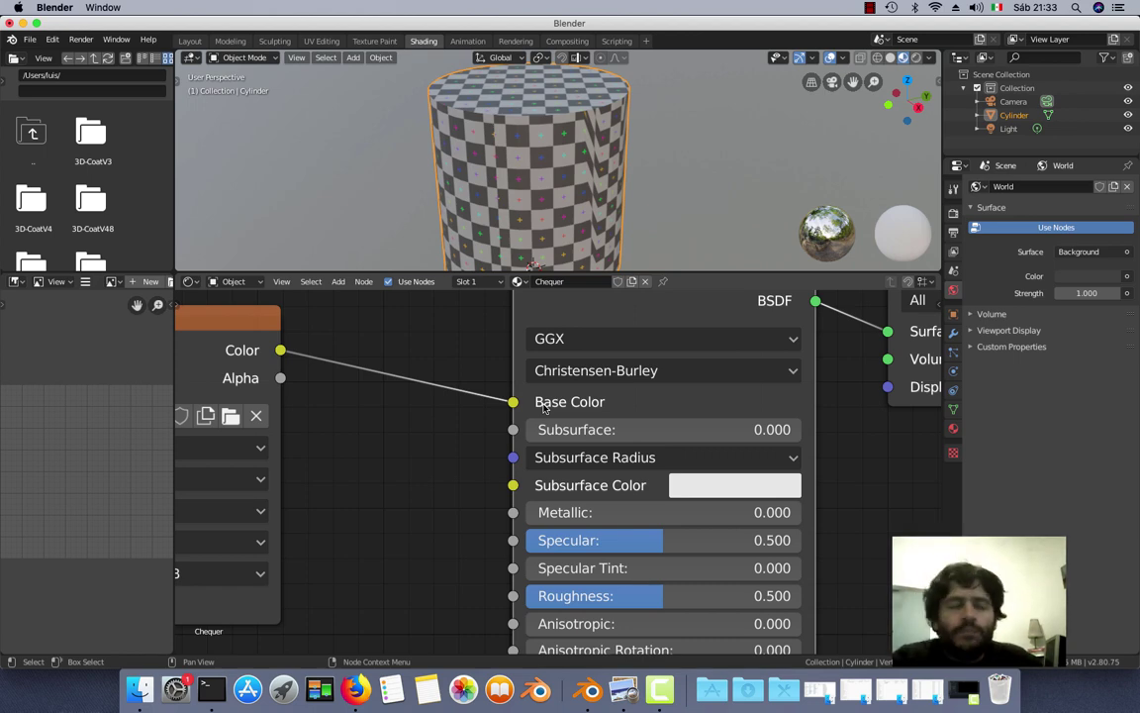
- Orbit to inspect the textured cylinder's top, enlarge the 3D viewport, and return to an oblique view
middle_click_drag(473, 107, 701, 157)
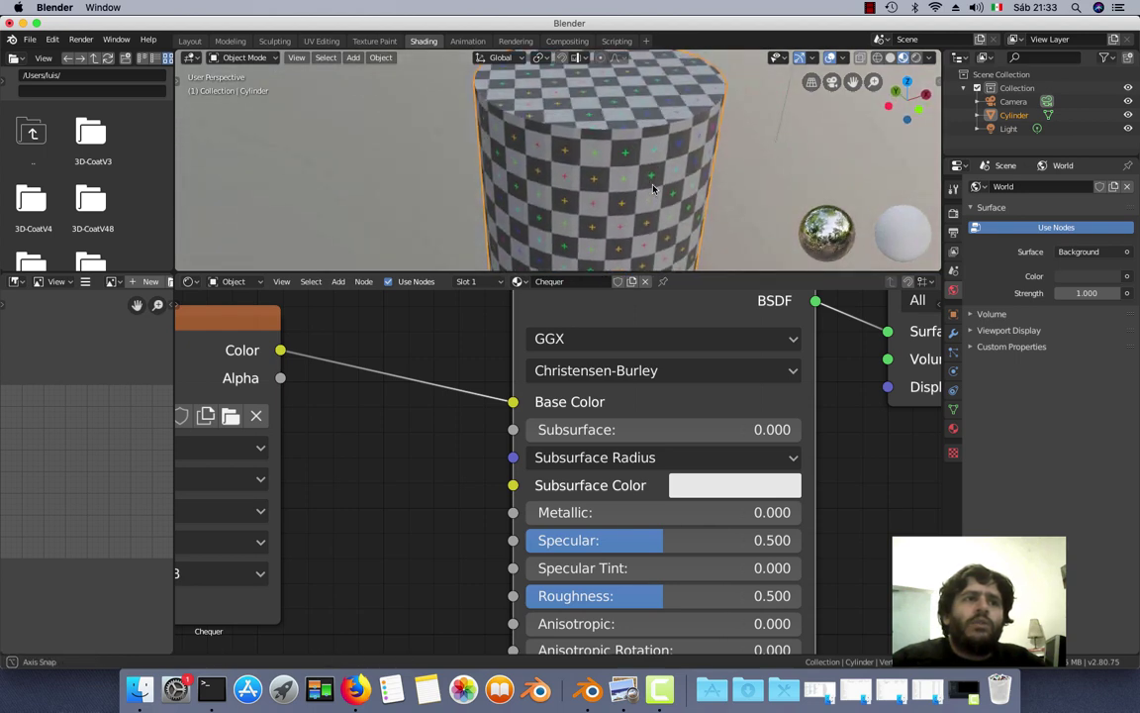
mouse_move(701, 158)
middle_mouse_down()
mouse_move(550, 188)
mouse_move(609, 198)
middle_mouse_up()
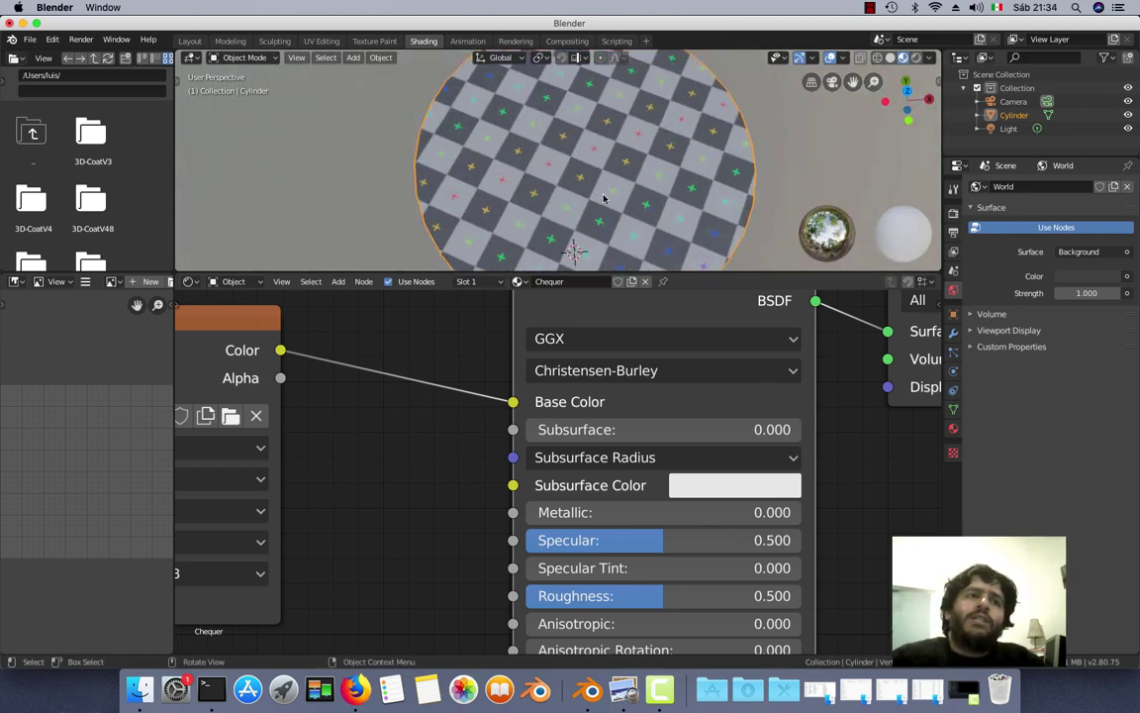
scroll(613, 193, "up", 5)
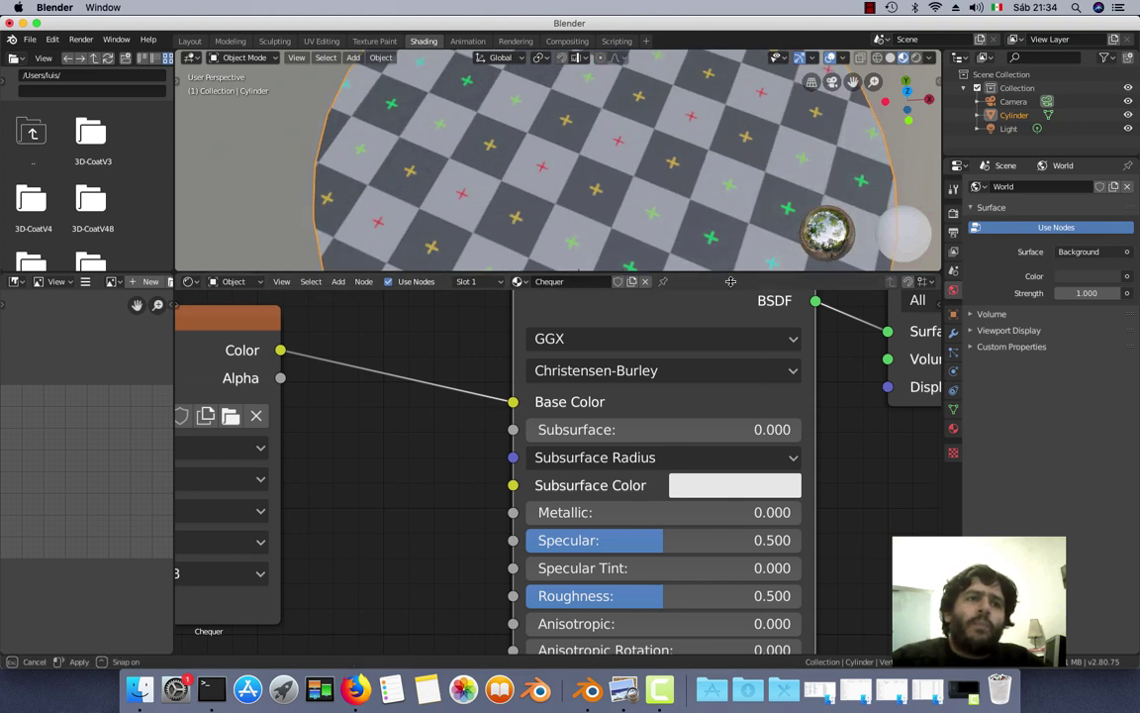
left_click_drag(734, 276, 746, 431)
scroll(638, 282, "down", 2)
scroll(638, 282, "down", 2)
middle_click_drag(639, 282, 623, 257)
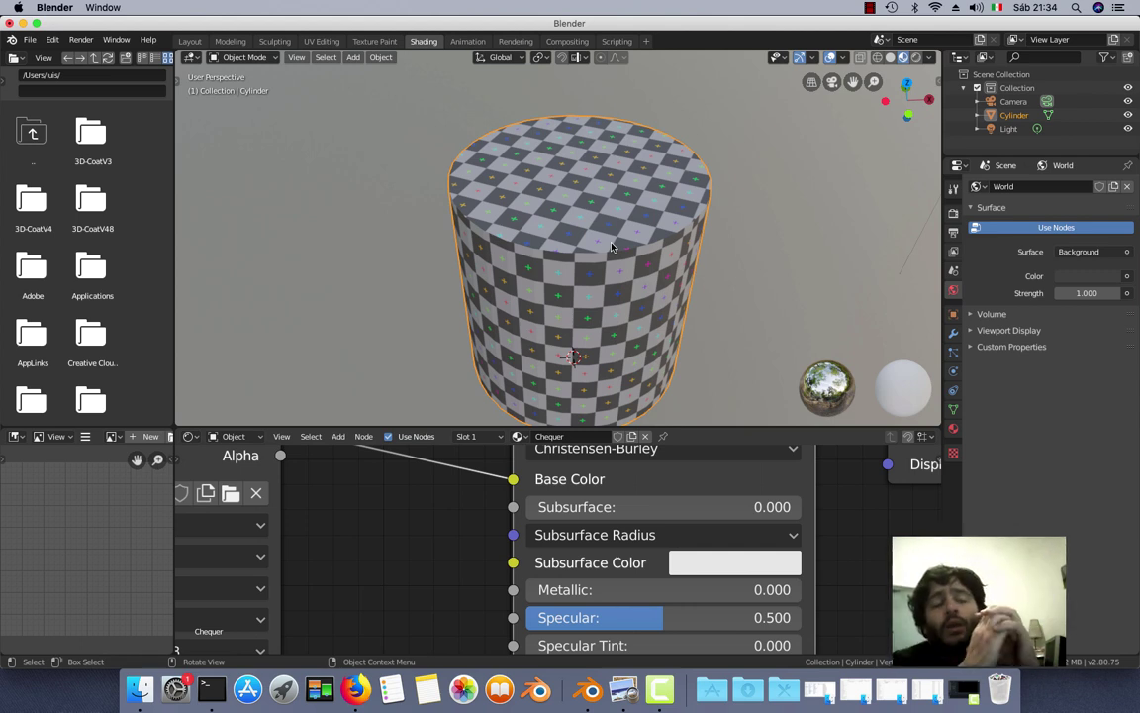
key("KP_7")
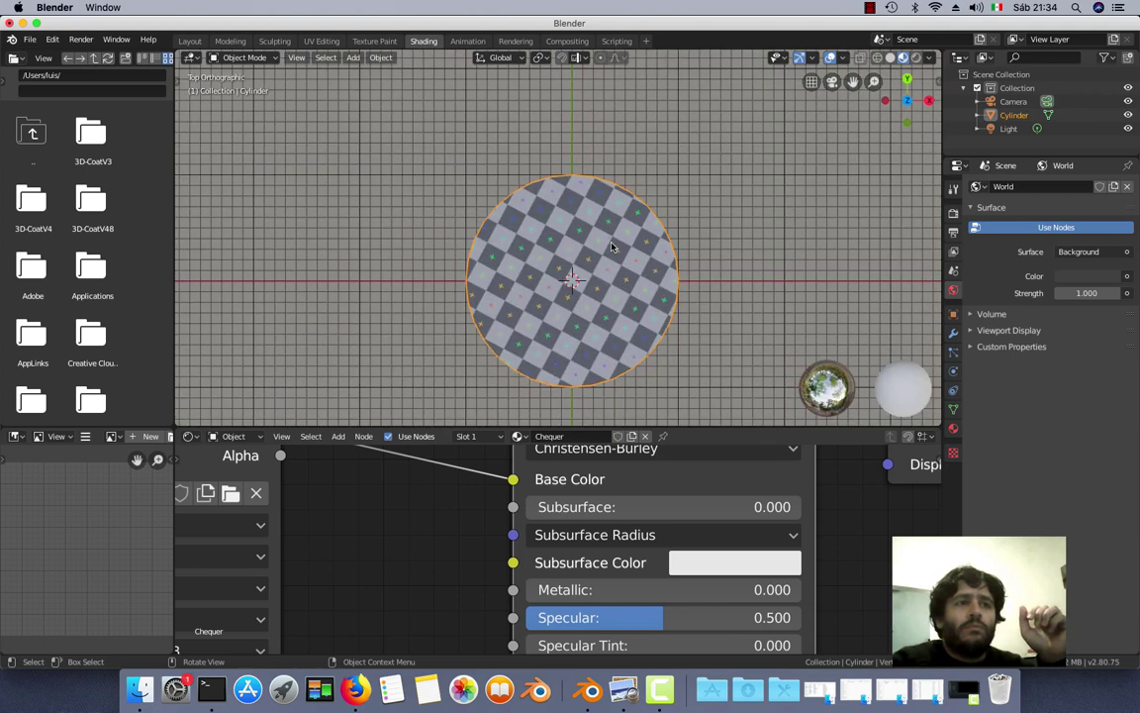
scroll(612, 247, "up", 8)
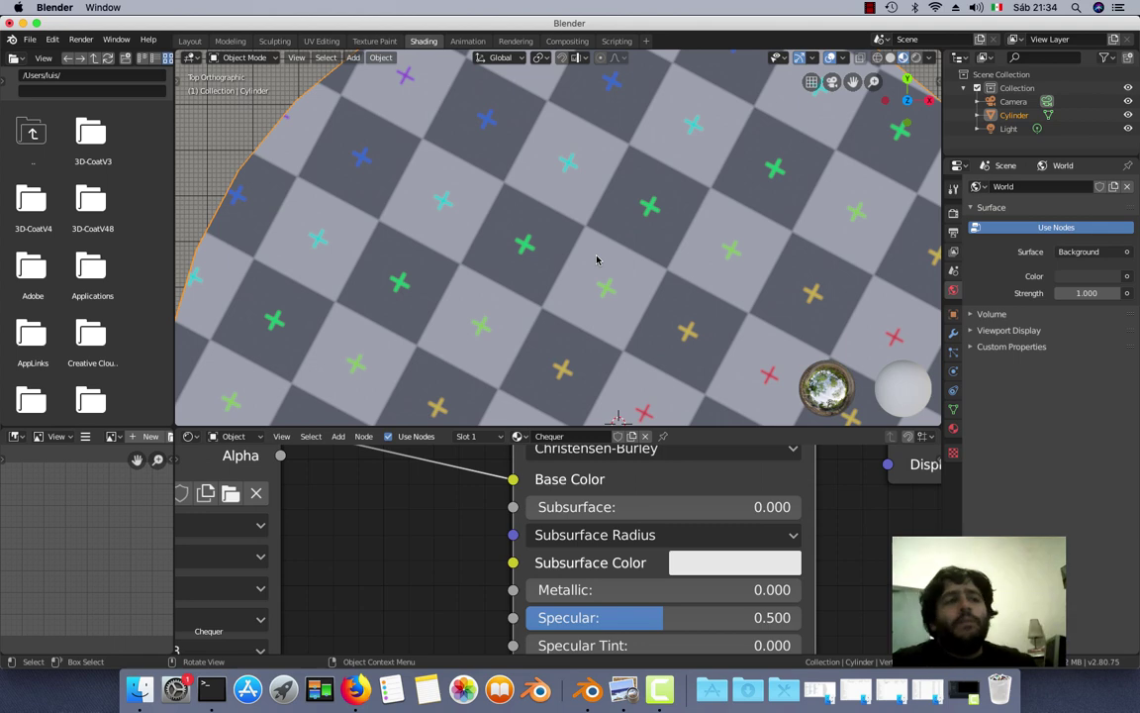
scroll(596, 260, "up", 5)
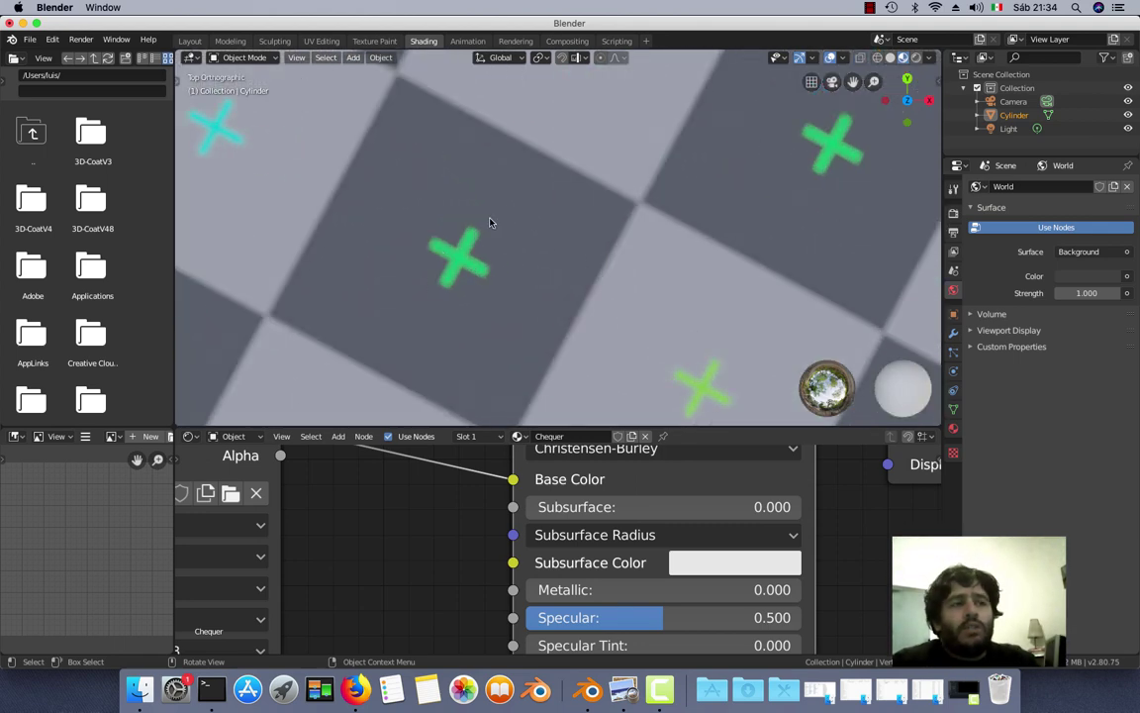
scroll(494, 267, "down", 2)
scroll(521, 264, "down", 3)
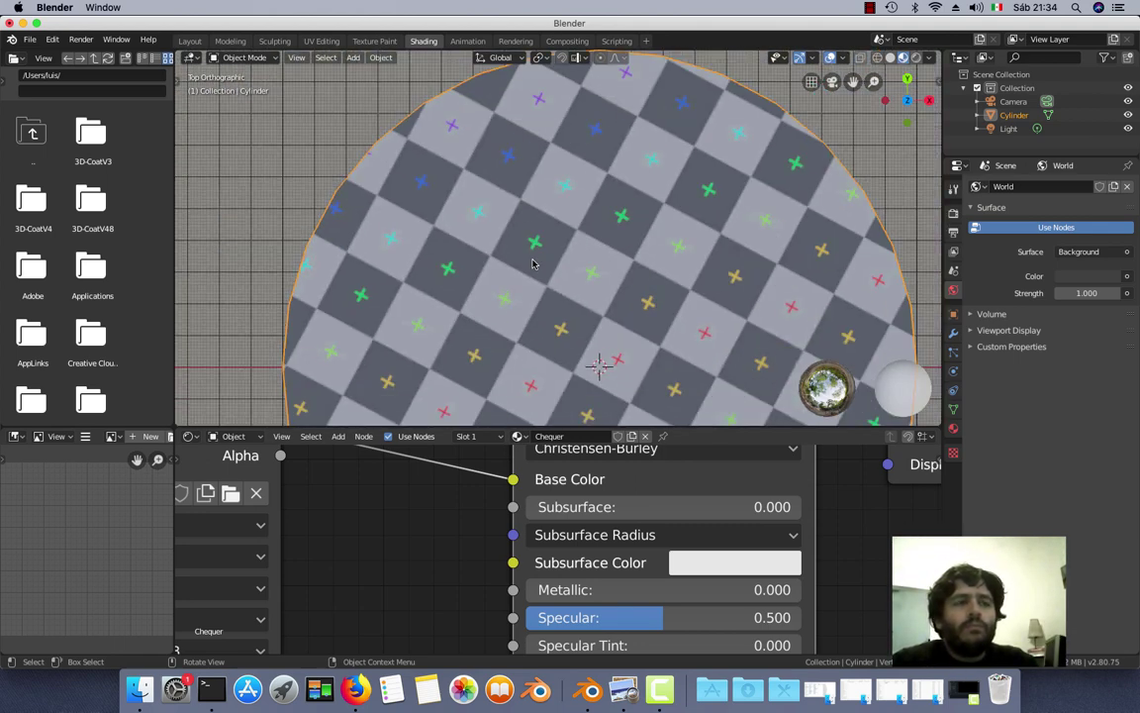
scroll(534, 262, "down", 2)
middle_click_drag(558, 330, 521, 174)
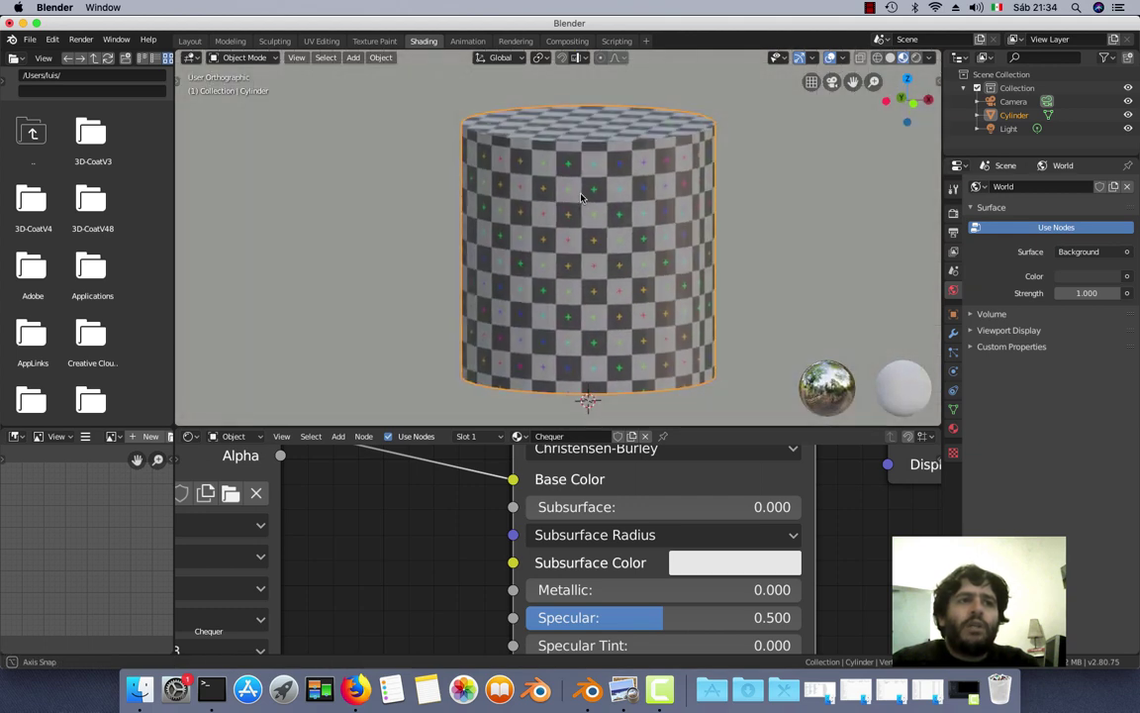
mouse_move(563, 246)
middle_mouse_down()
mouse_move(574, 269)
mouse_move(575, 237)
middle_mouse_up()
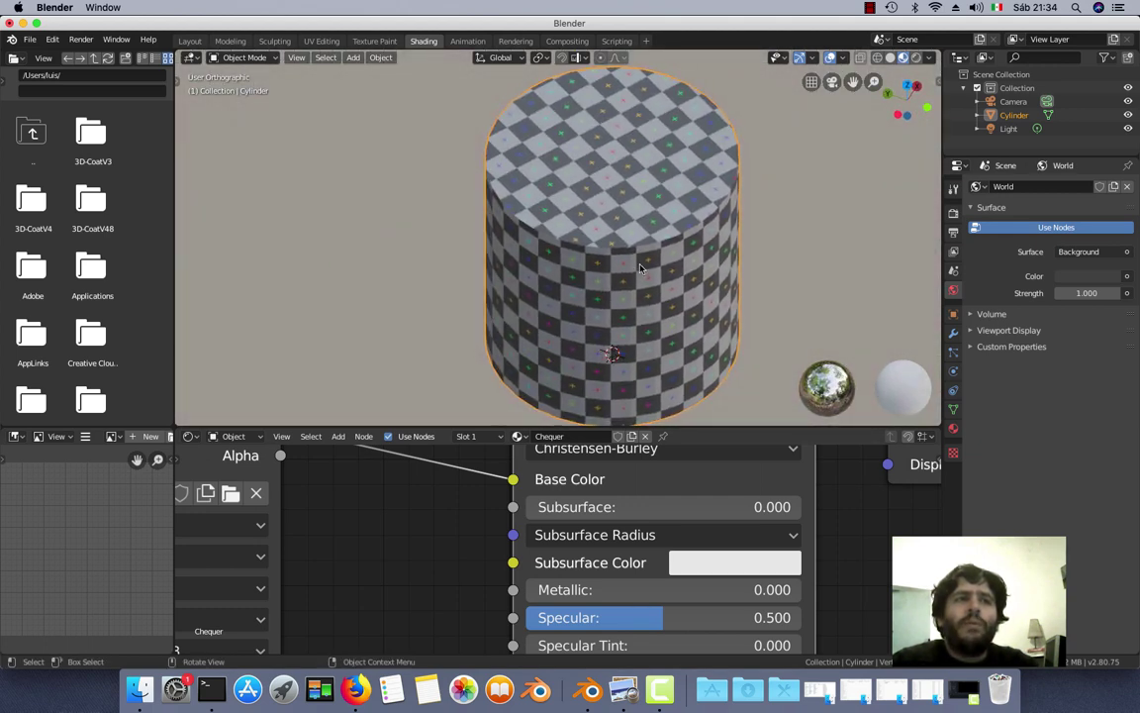
scroll(640, 176, "up", 2)
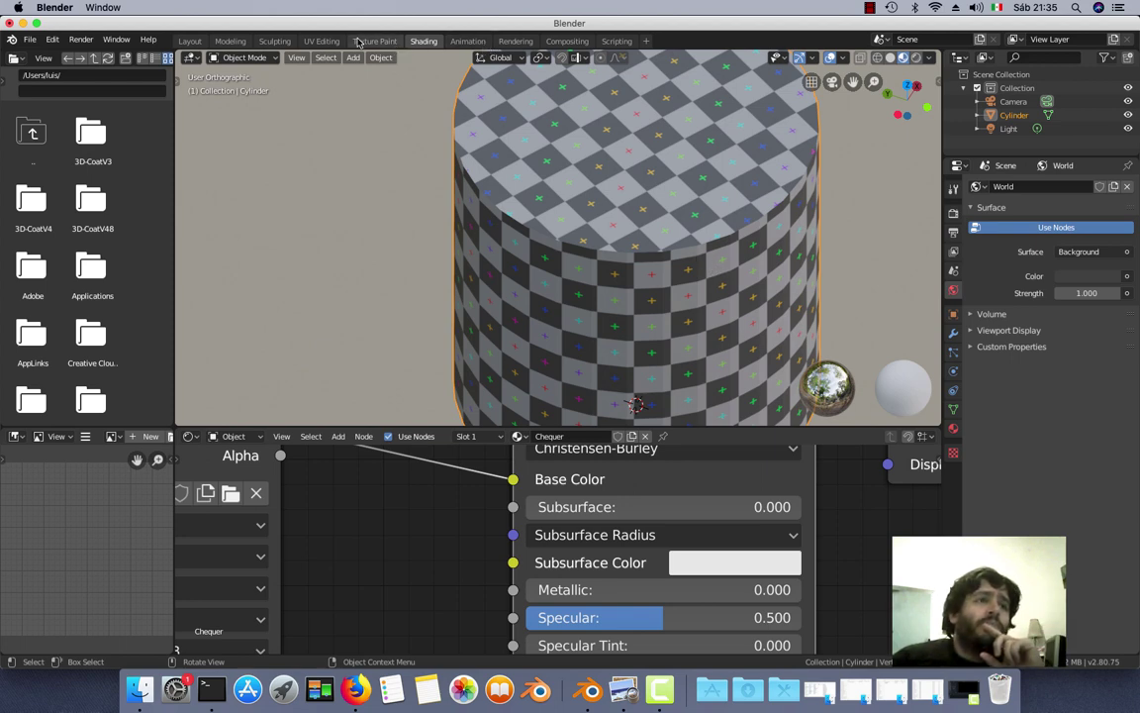
- Return to the UV Editing workspace, hide the UV editor sidebar, and frame the whole UV layout
left_click(322, 42)
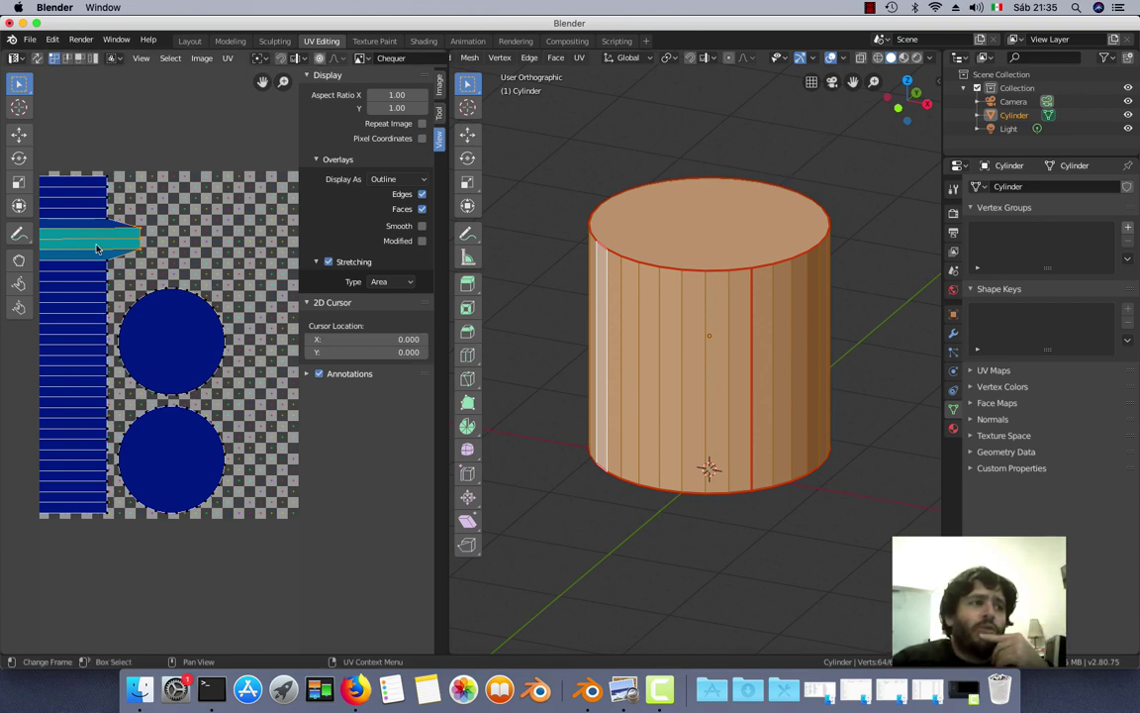
scroll(94, 214, "up", 1)
scroll(195, 284, "up", 2)
key("n")
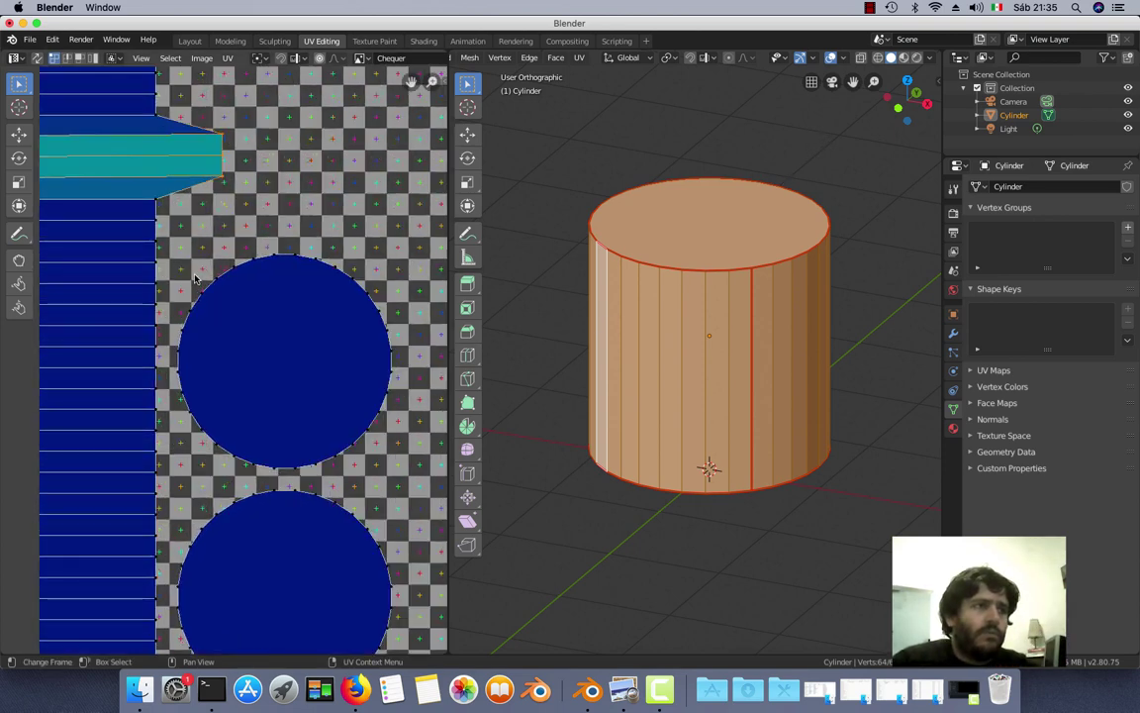
scroll(239, 237, "down", 1)
scroll(240, 238, "down", 2)
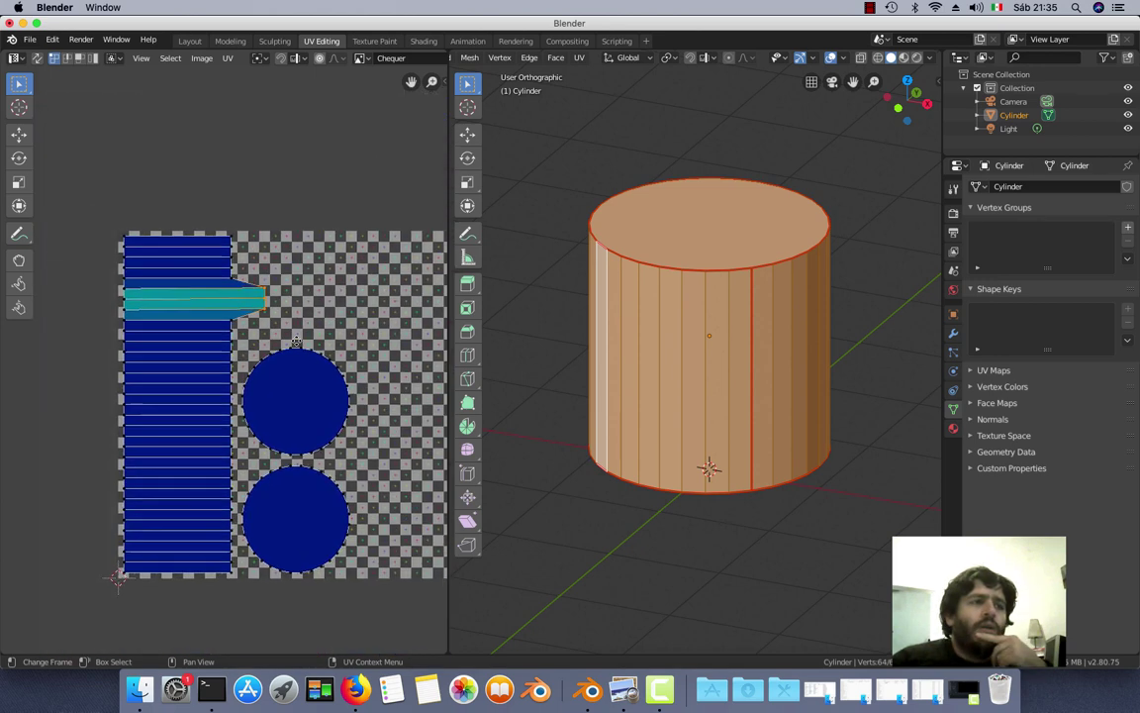
middle_click_drag(327, 326, 273, 301)
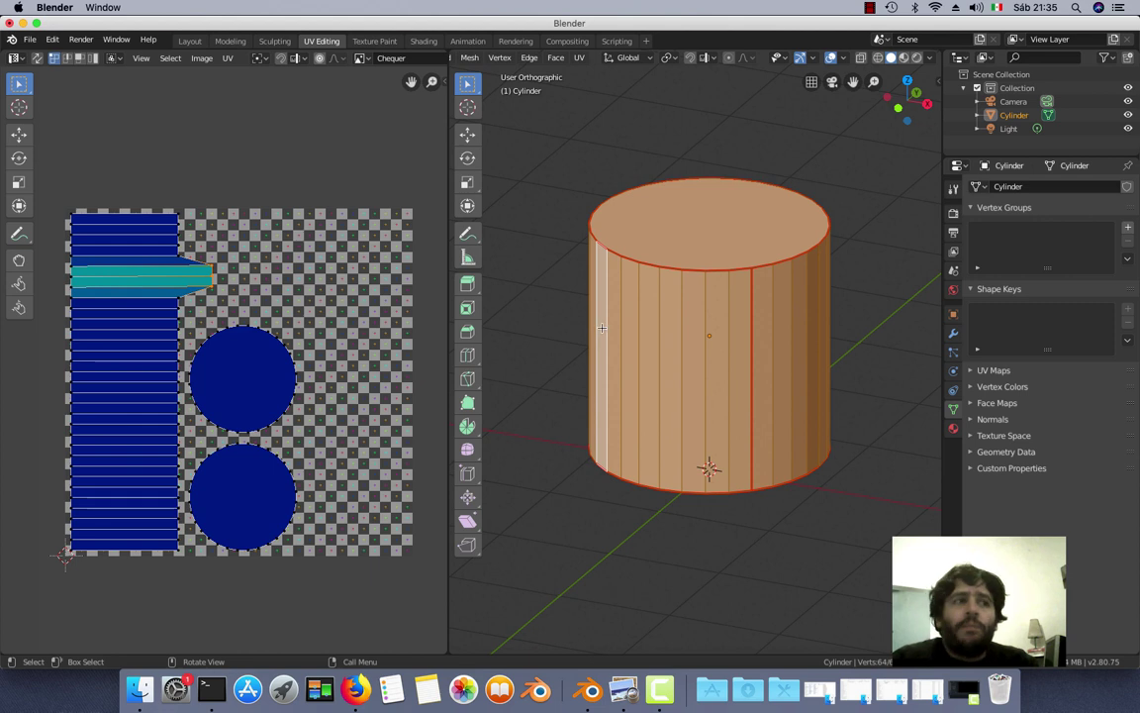
- Switch the viewport to Material Preview, deselect all, and orbit to inspect the distorted seam band
left_click(905, 59)
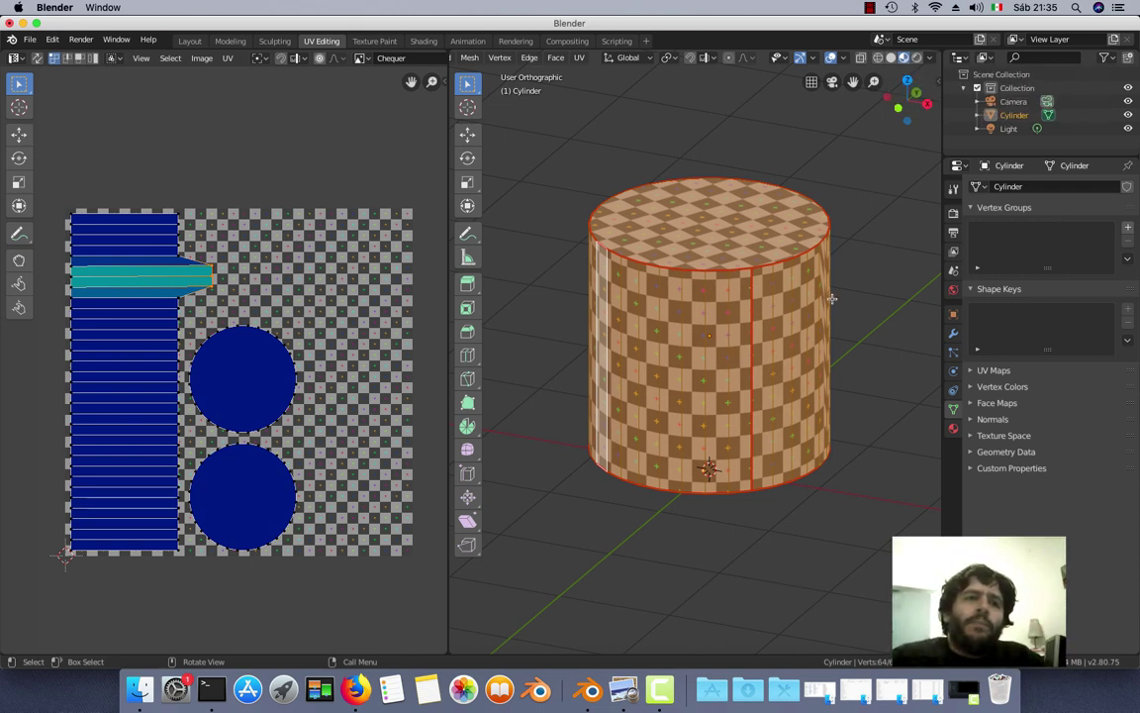
left_click(863, 287)
middle_click_drag(848, 314, 694, 296)
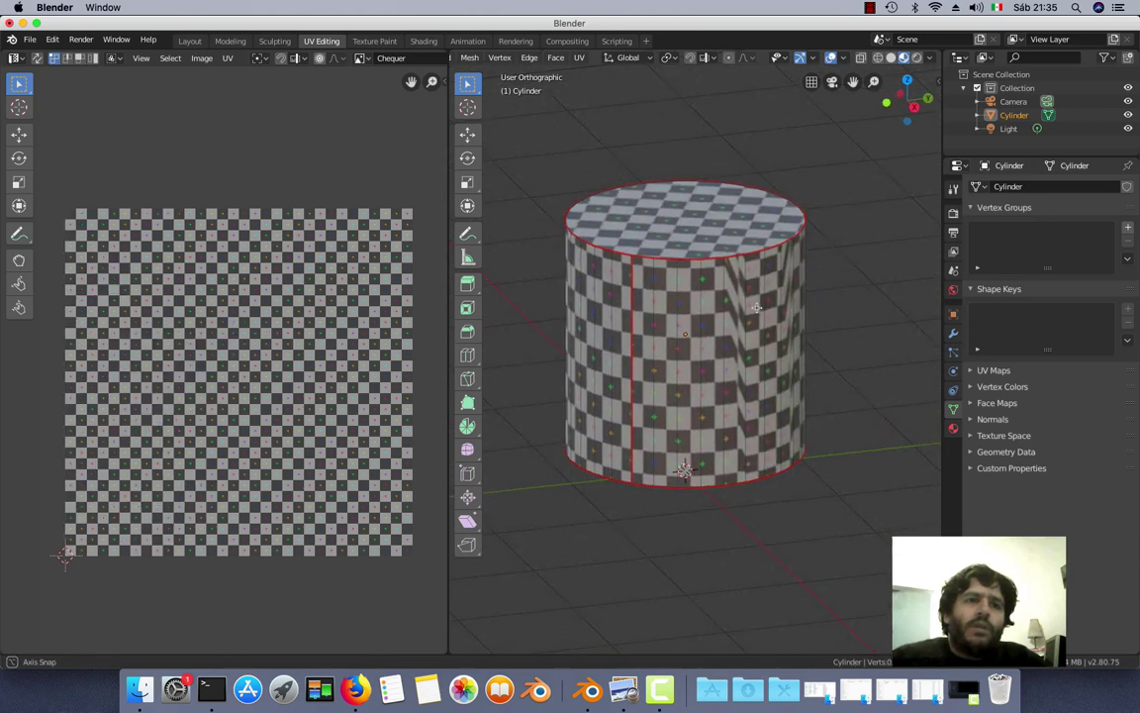
scroll(694, 296, "up", 4)
scroll(683, 282, "up", 1)
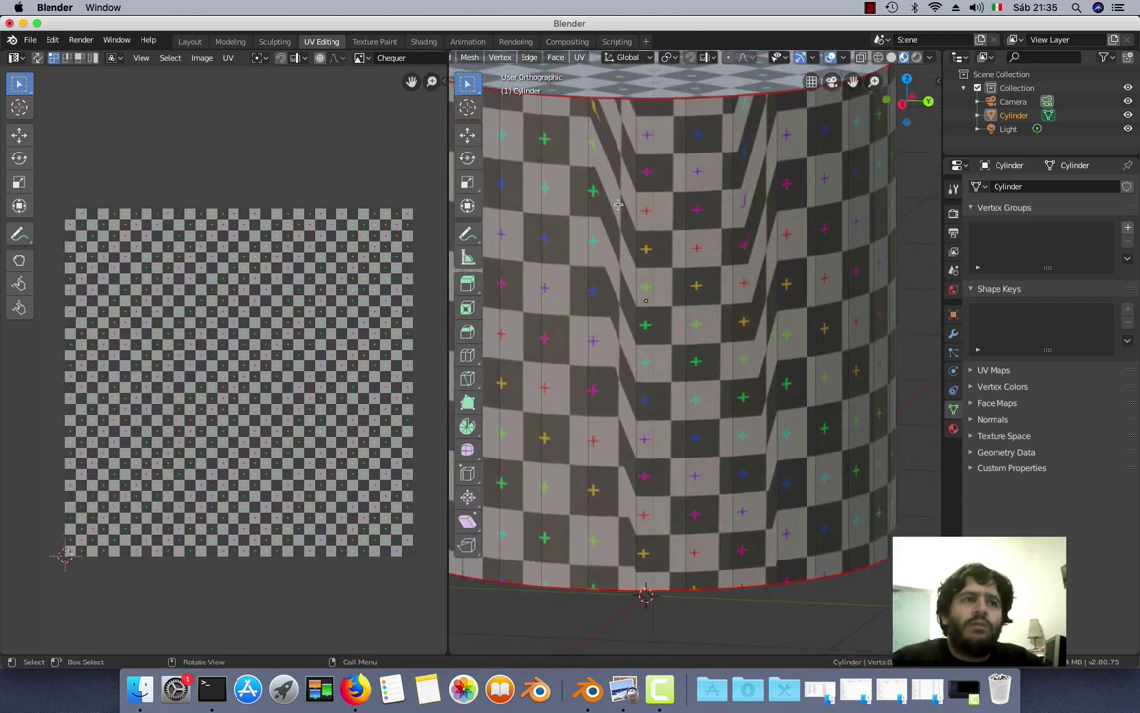
scroll(713, 164, "down", 3)
middle_click_drag(825, 300, 615, 300)
scroll(770, 317, "up", 2)
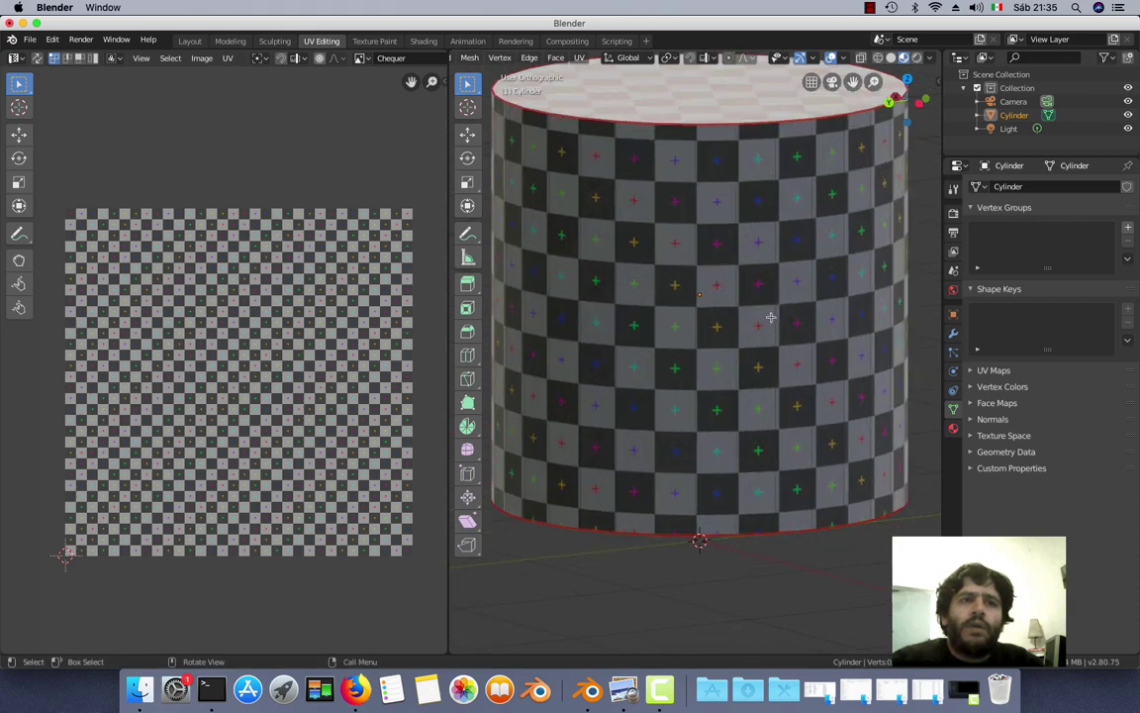
middle_click_drag(804, 310, 844, 320)
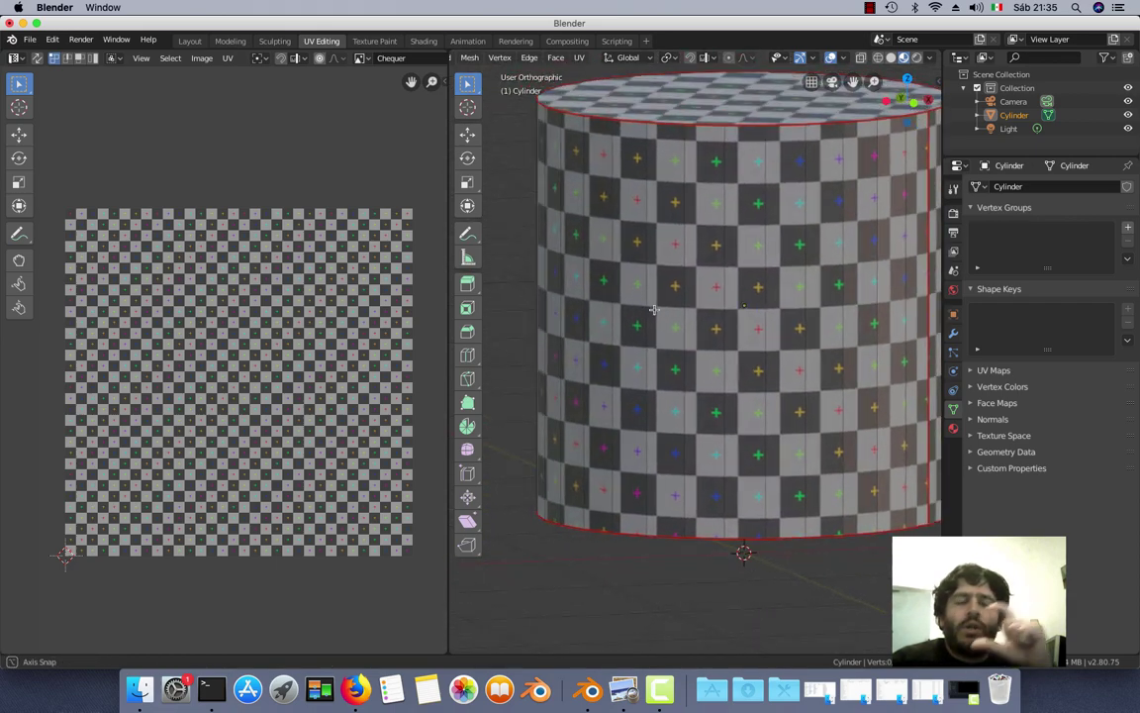
middle_click_drag(844, 320, 667, 341)
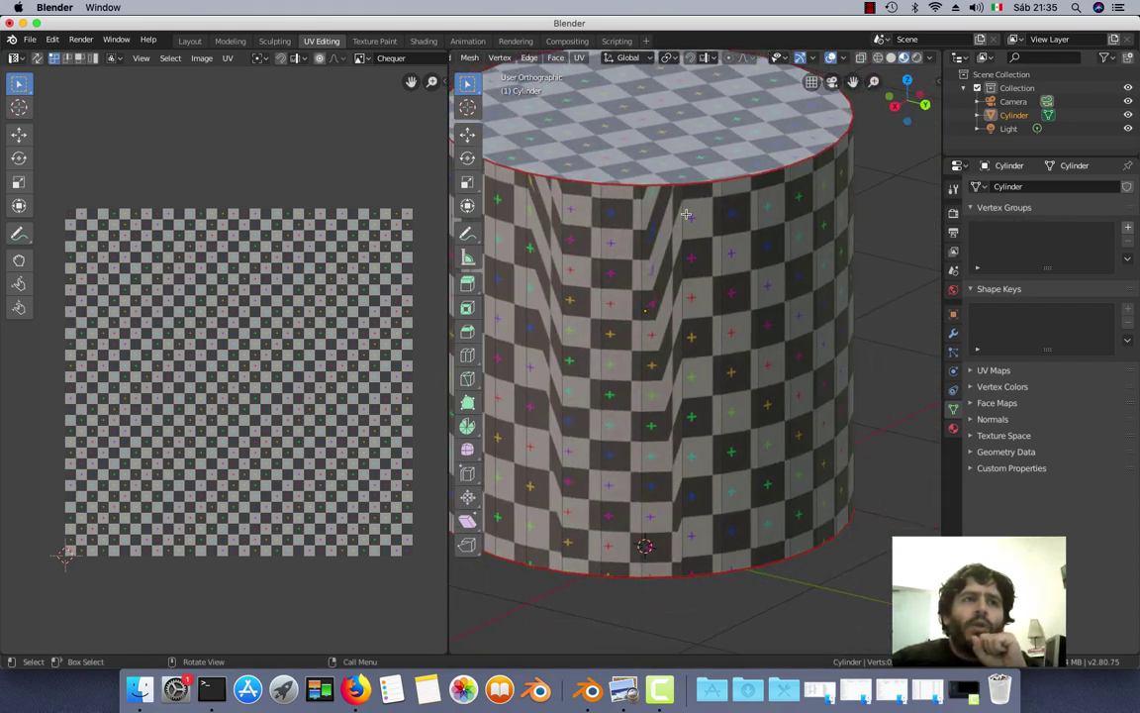
middle_click_drag(662, 393, 713, 344)
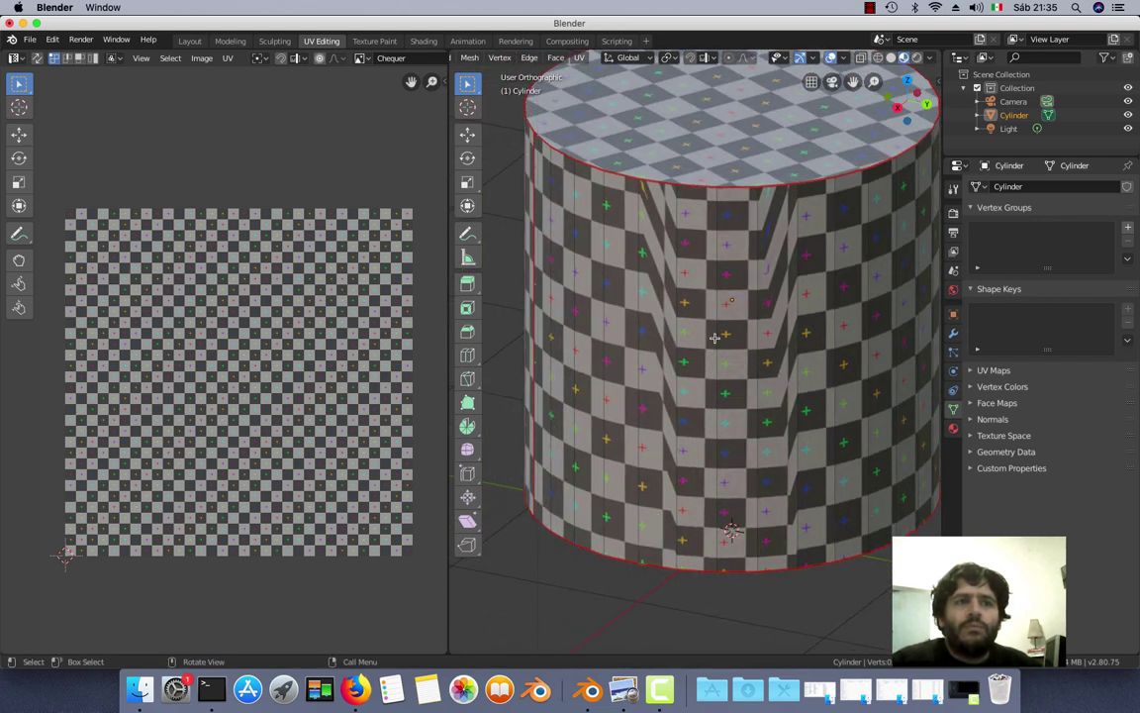
scroll(760, 238, "up", 3)
scroll(655, 214, "down", 3)
middle_click_drag(654, 215, 664, 267)
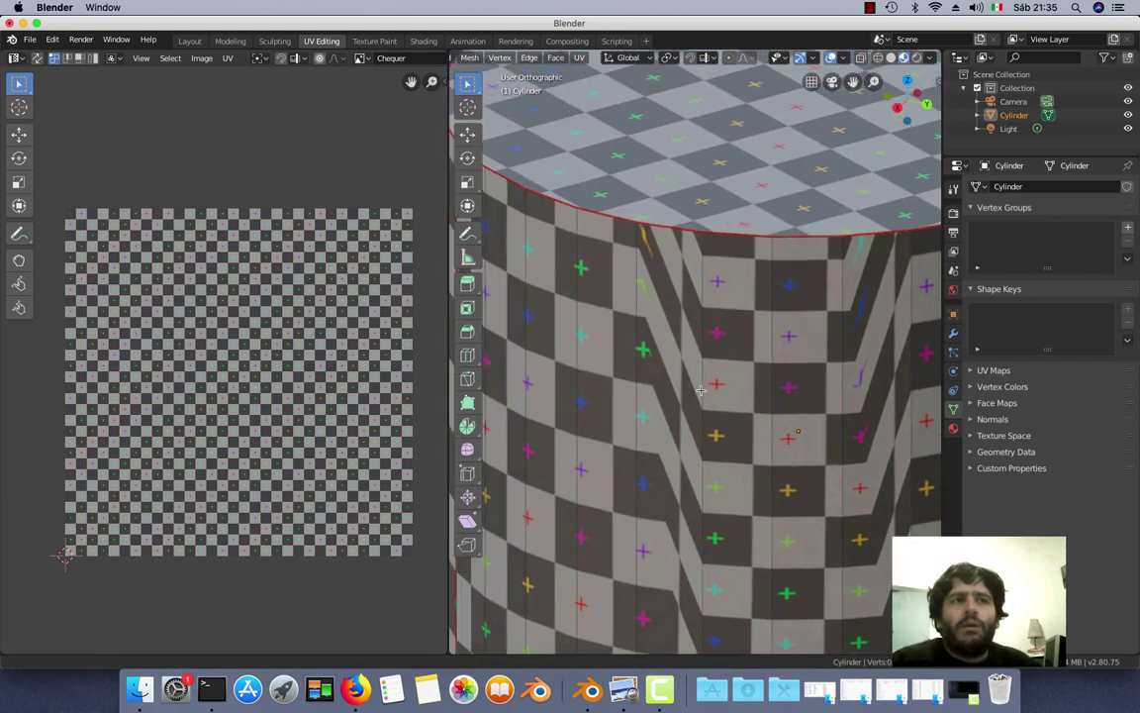
scroll(667, 297, "up", 3)
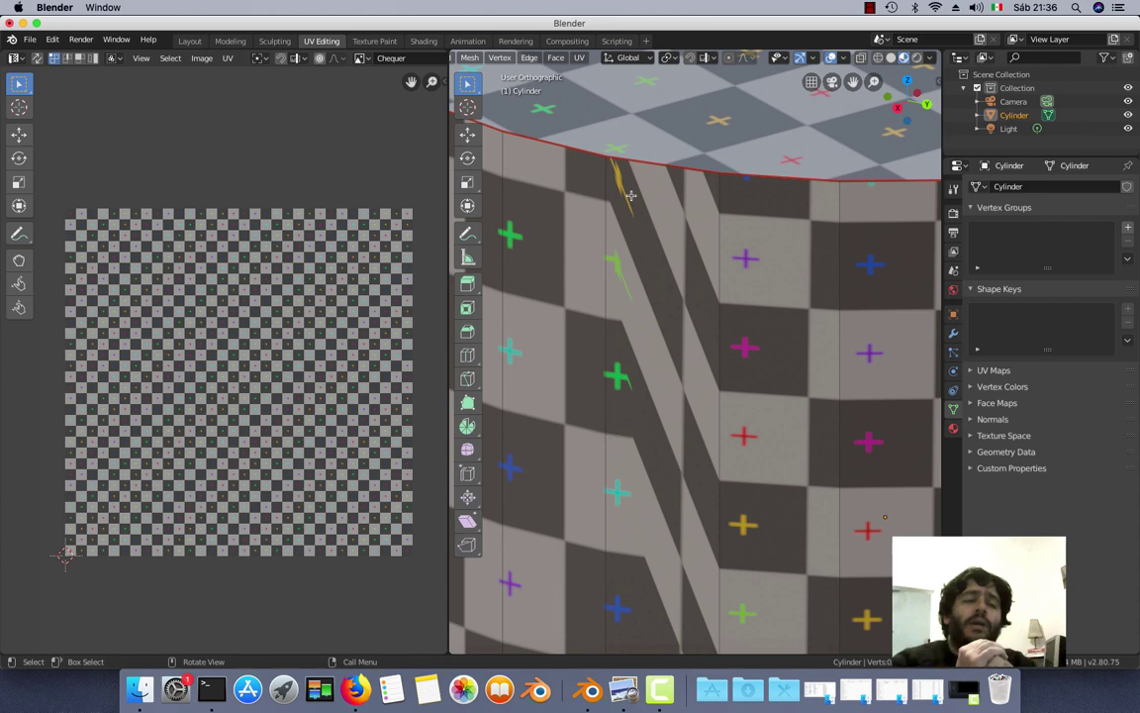
scroll(669, 285, "down", 4)
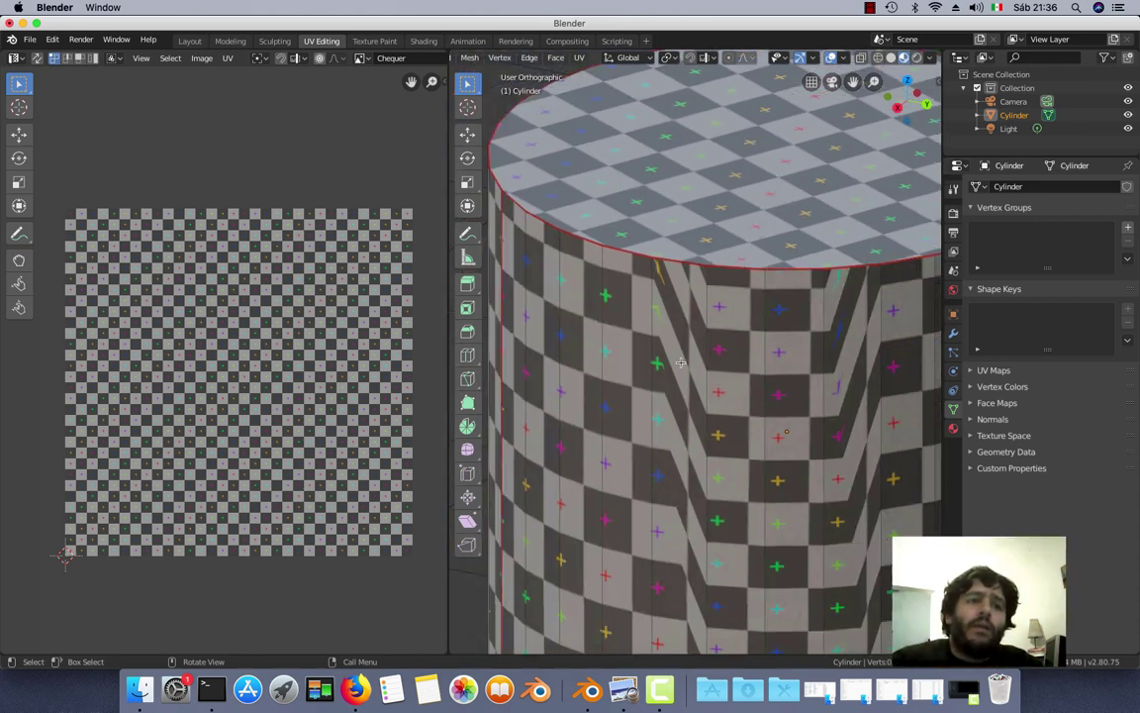
scroll(691, 455, "down", 3, "shift")
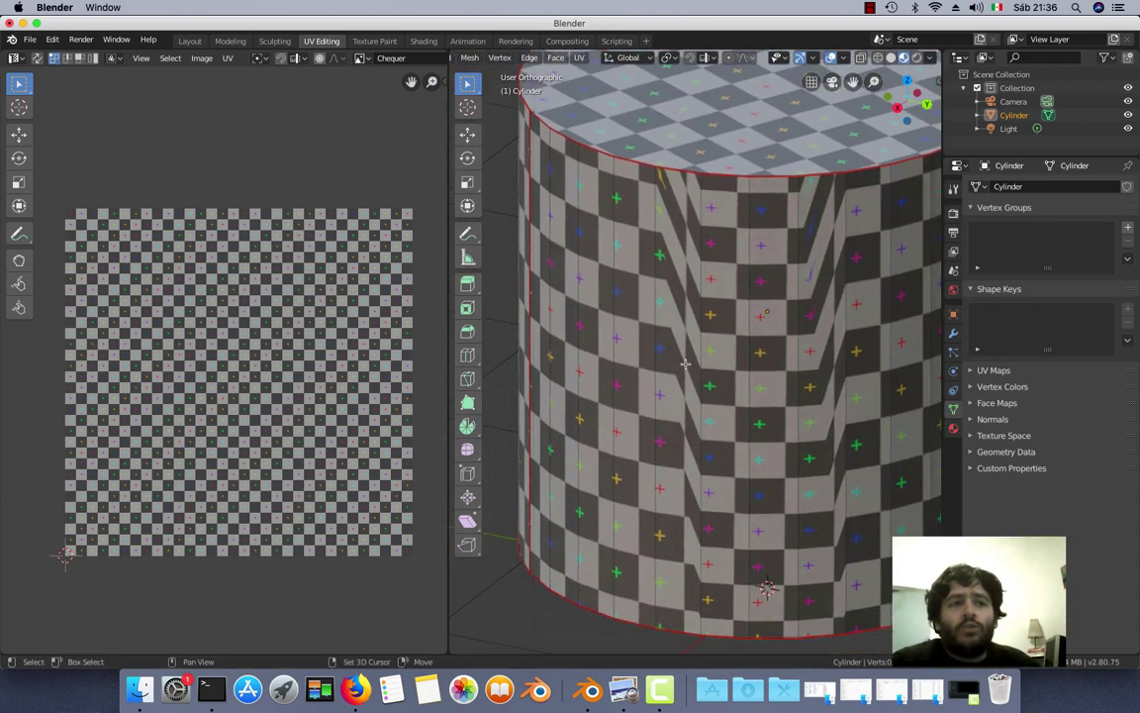
key("a")
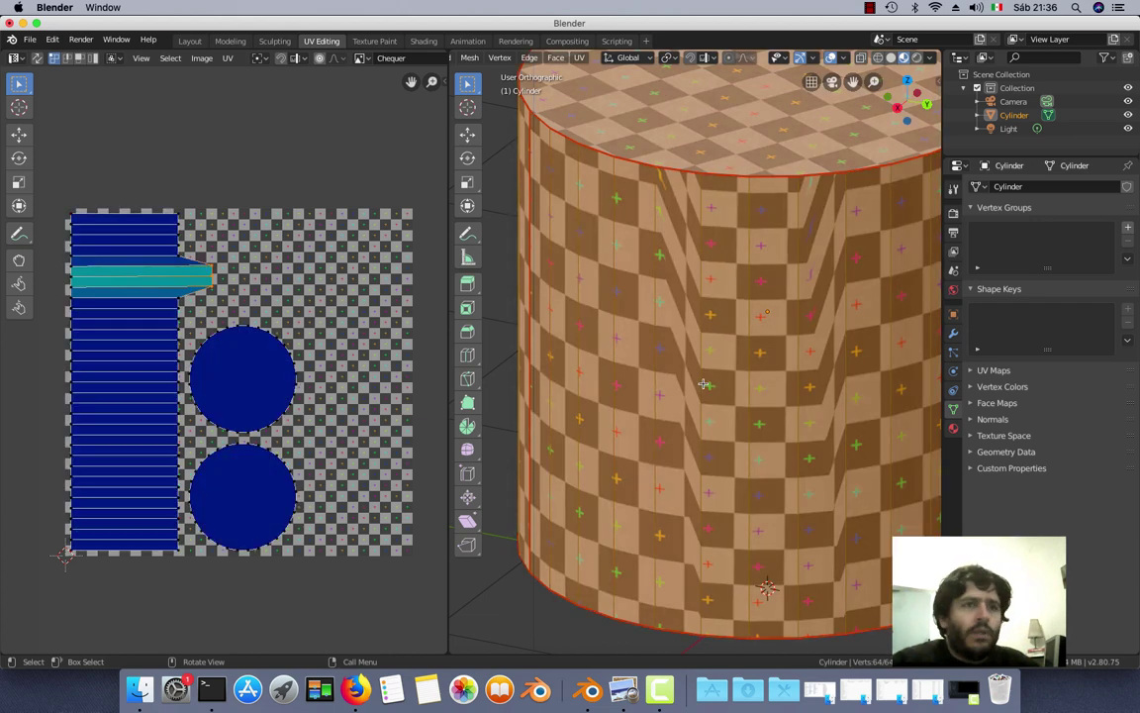
scroll(197, 342, "up", 2)
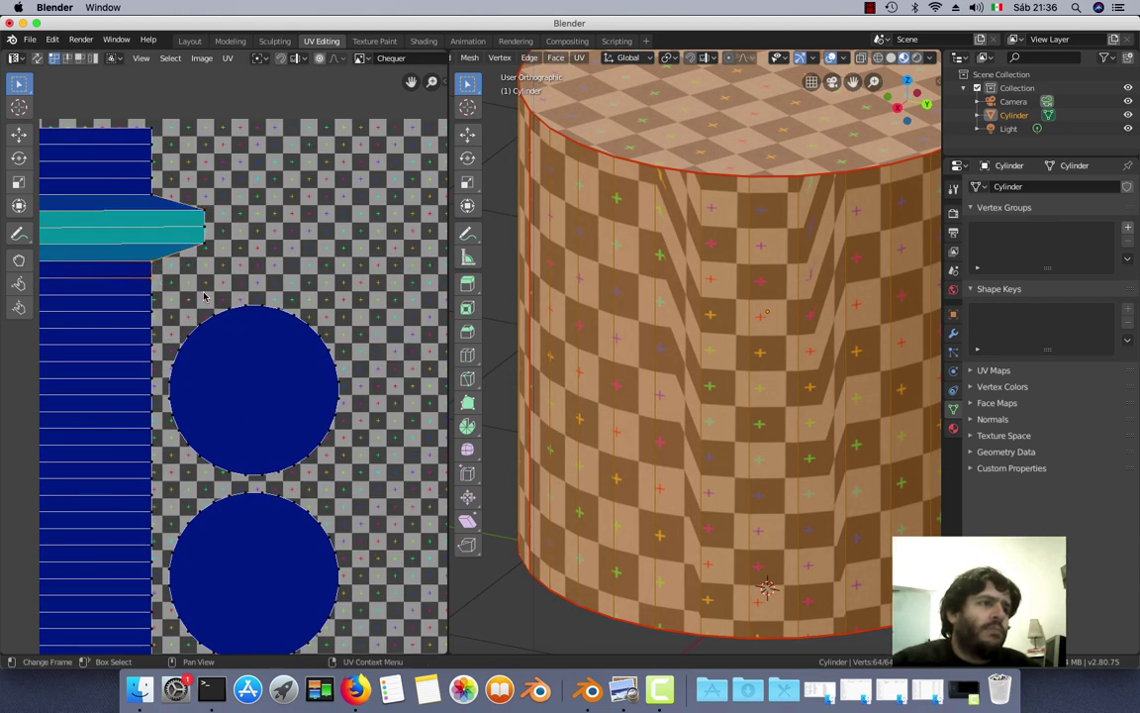
scroll(154, 317, "down", 2)
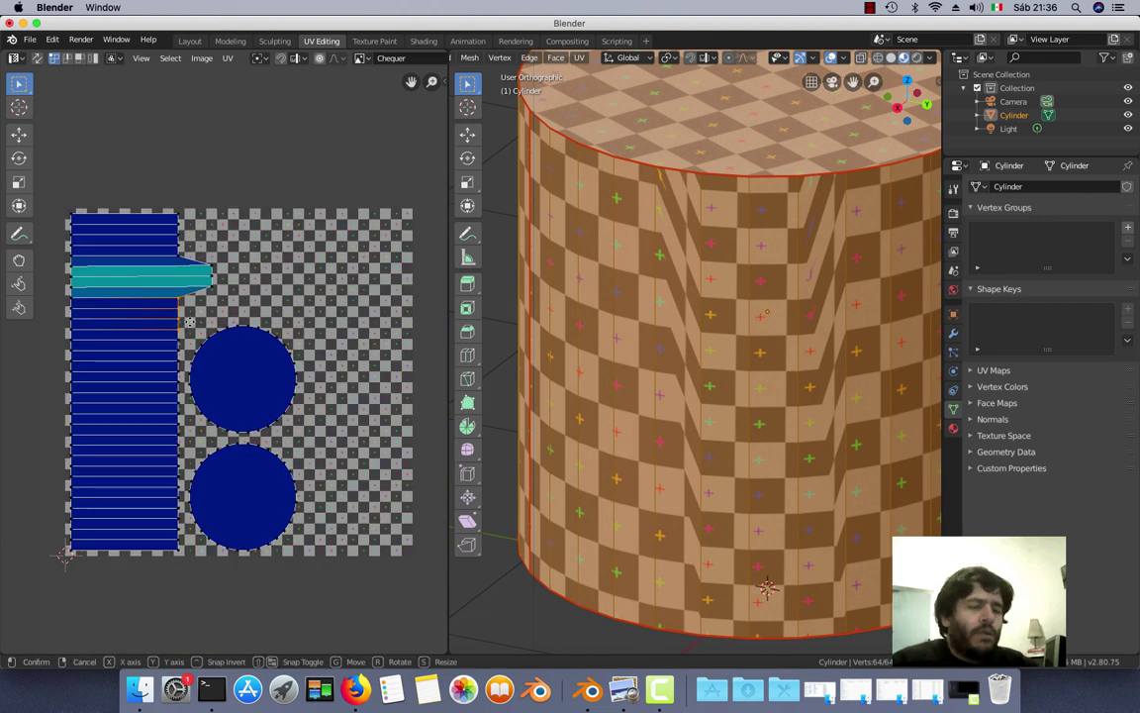
key("g")
key("x")
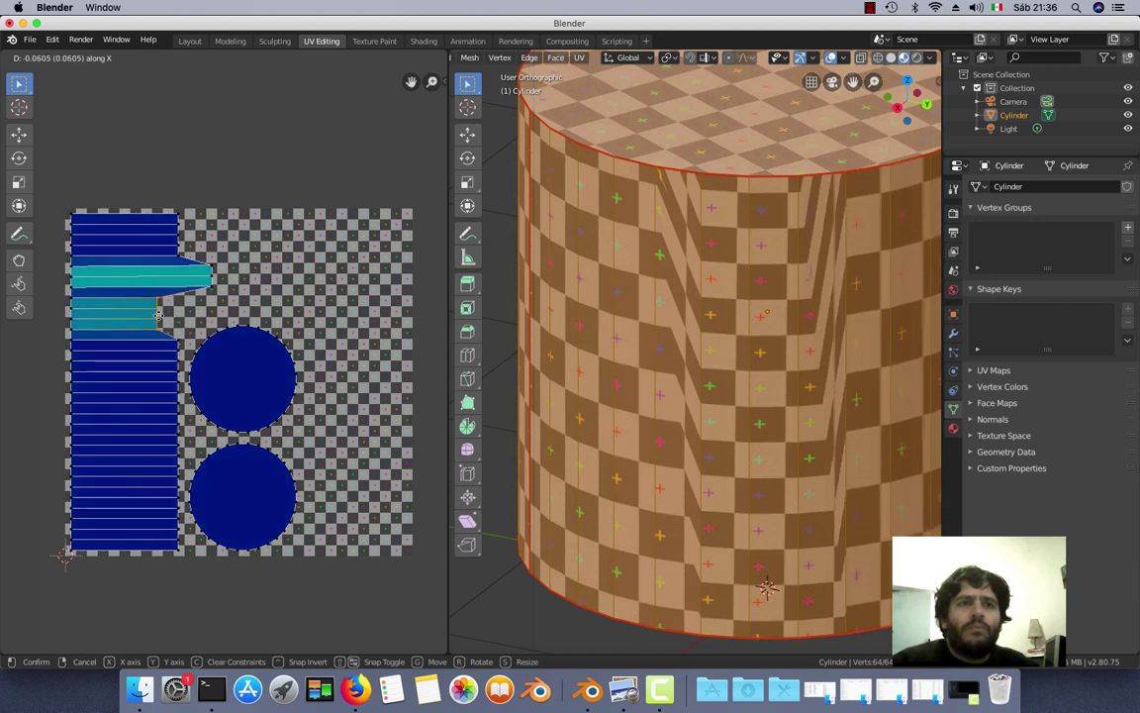
key("Escape")
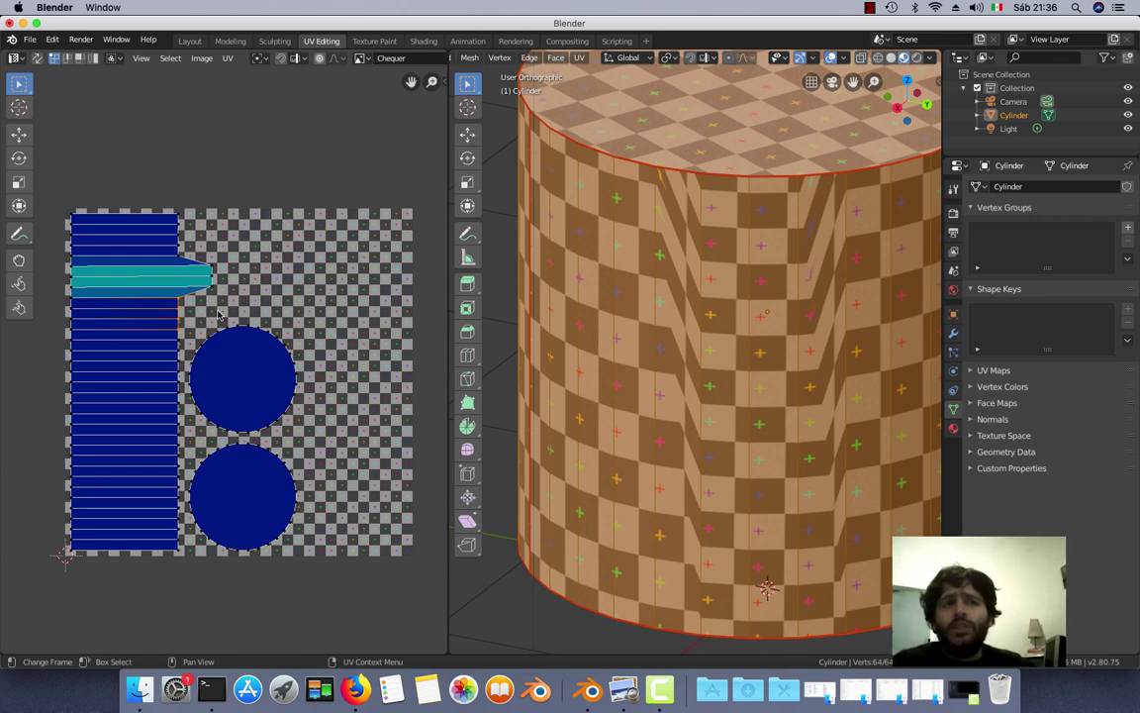
scroll(738, 367, "down", 5)
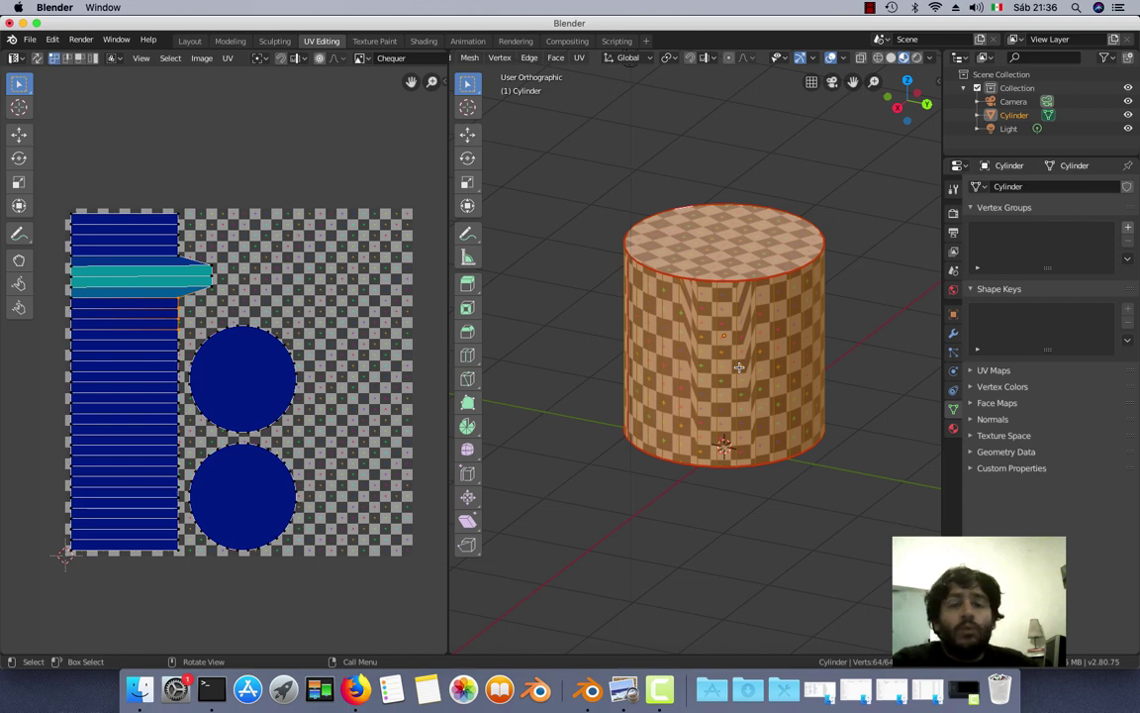
scroll(738, 368, "up", 3)
scroll(738, 368, "up", 3)
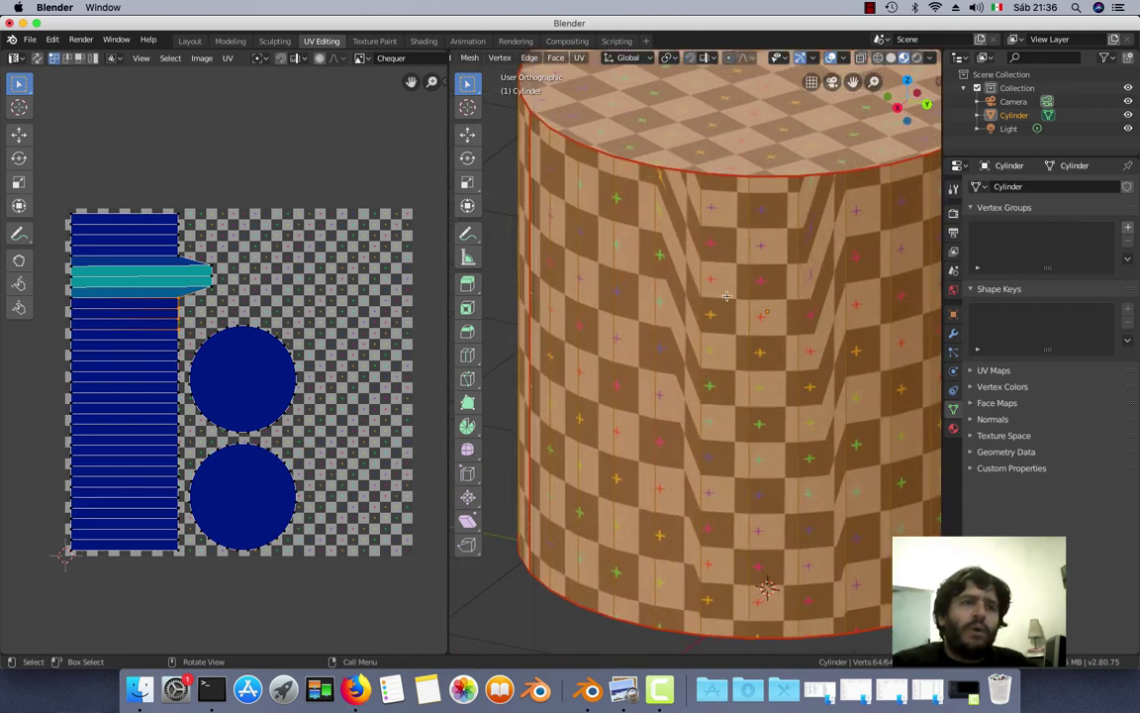
scroll(208, 297, "up", 3)
middle_click_drag(207, 202, 228, 251)
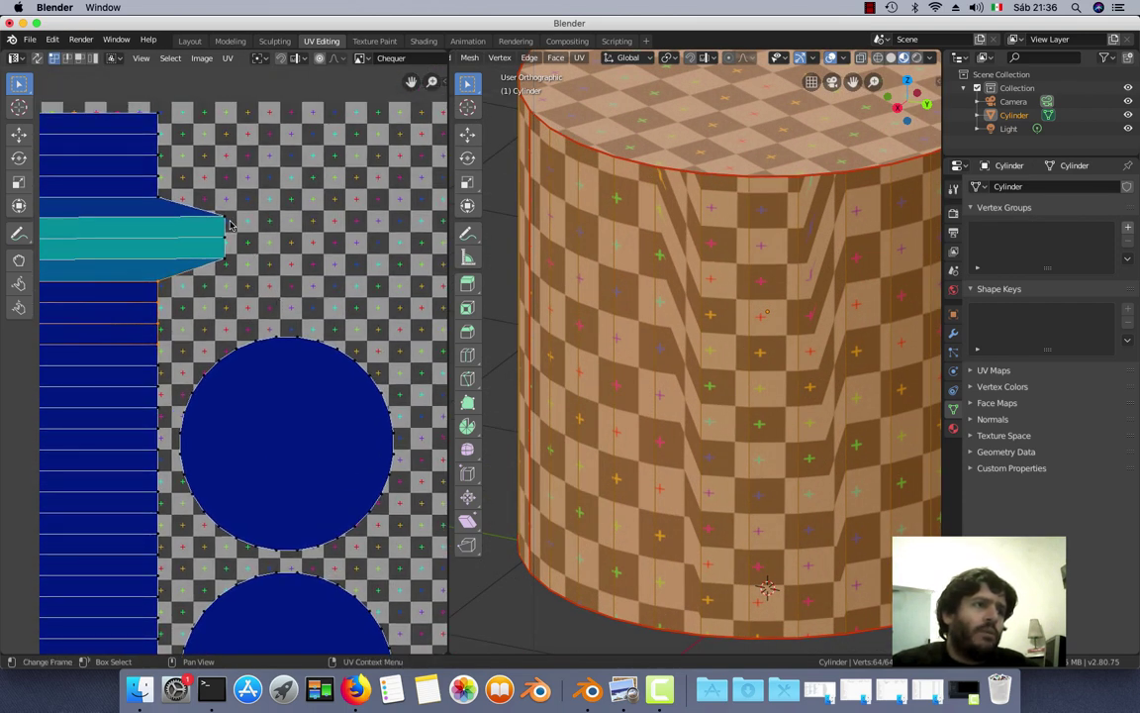
key("g")
- Slide the seam strip's UVs along X into line, then check the cylinder's even checker squares
key("x")
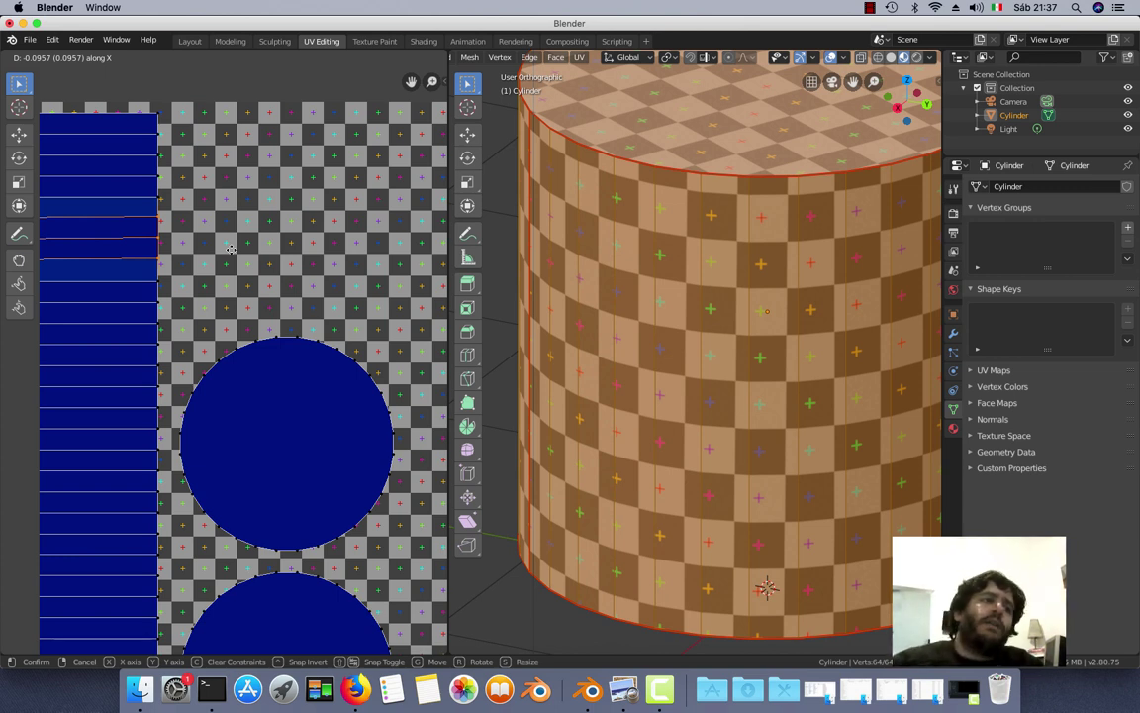
left_click(230, 249)
scroll(664, 334, "down", 3)
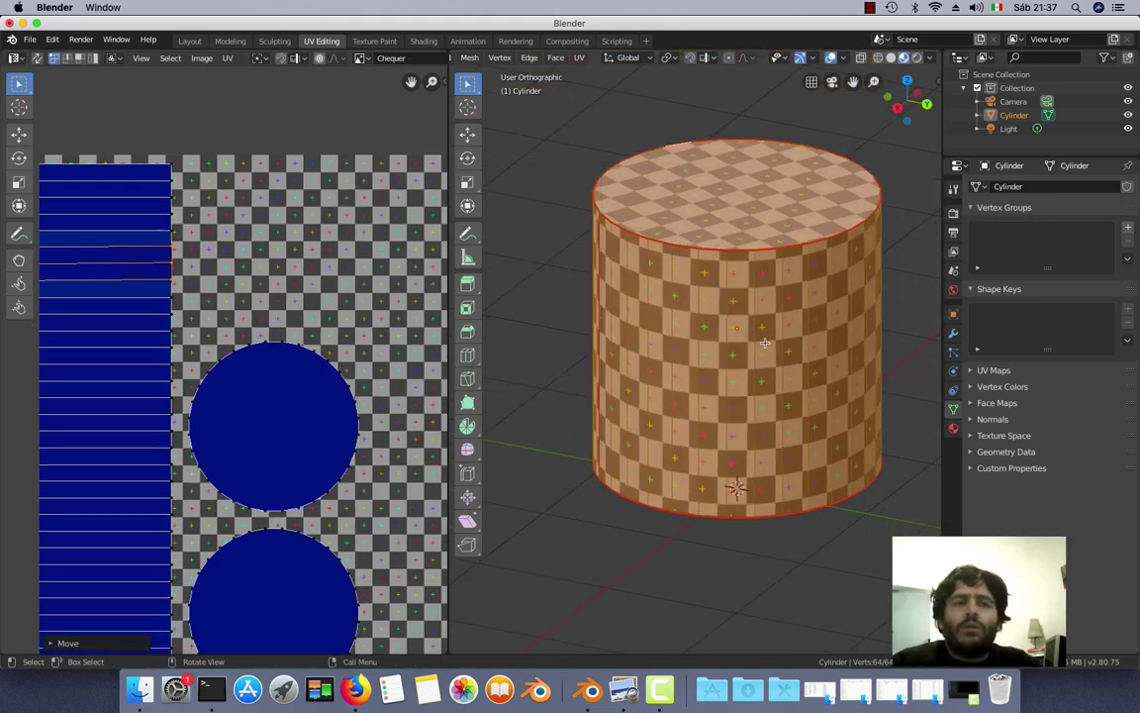
middle_click_drag(765, 343, 693, 346)
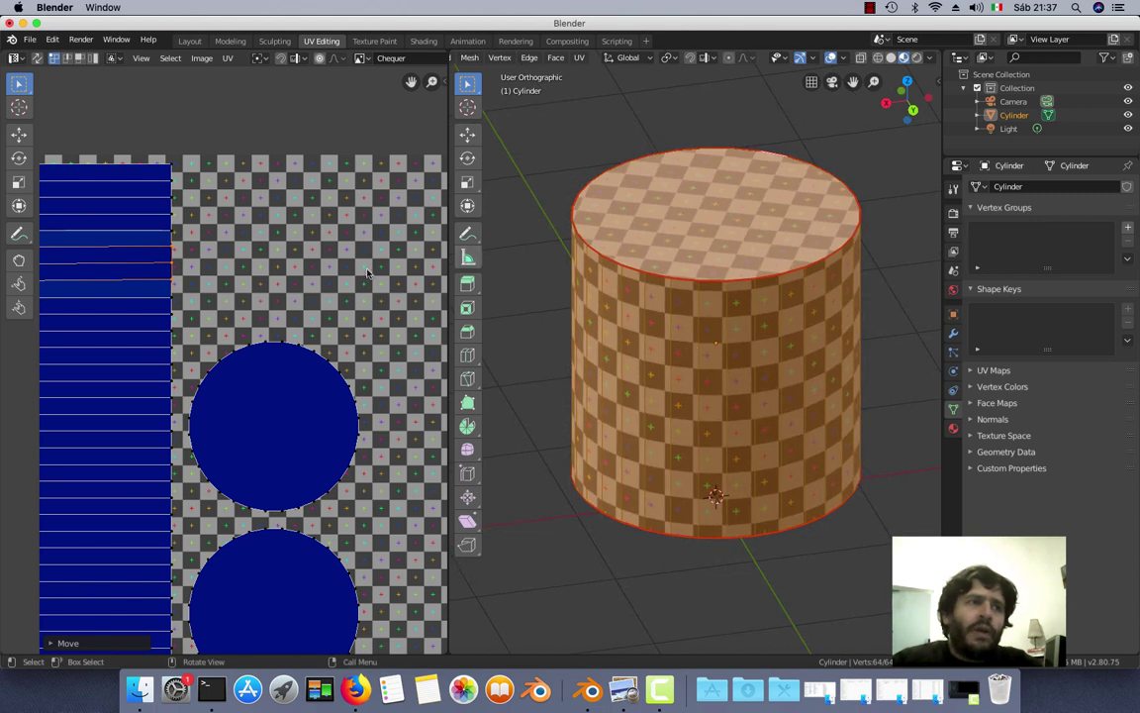